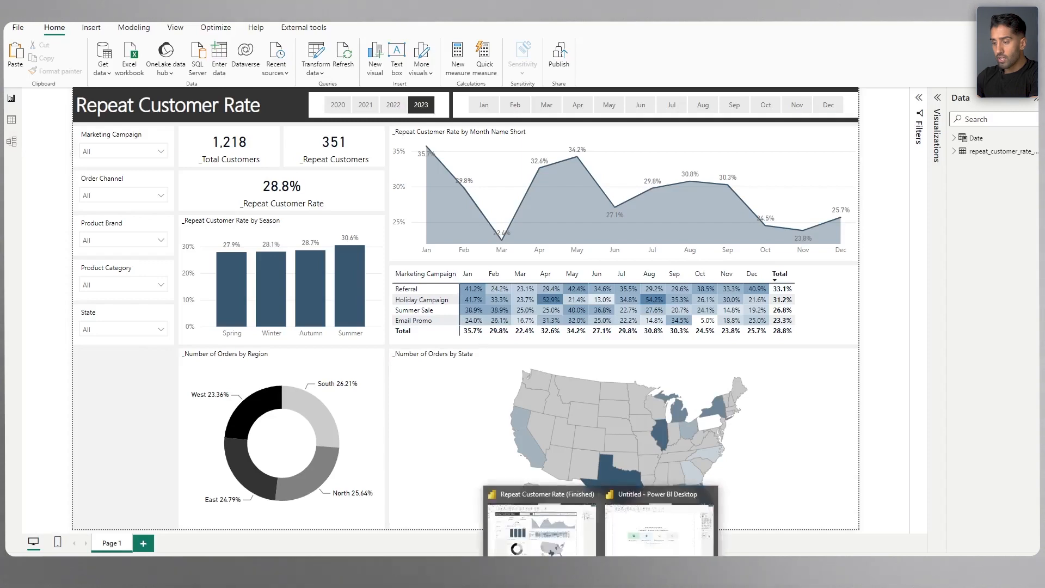
# Step: Switch to the untitled Power BI report, import repeat_customer_rate_data.csv from the 4. Repeat Customer Rate folder and open it for transformation
pyautogui.click(648, 536)
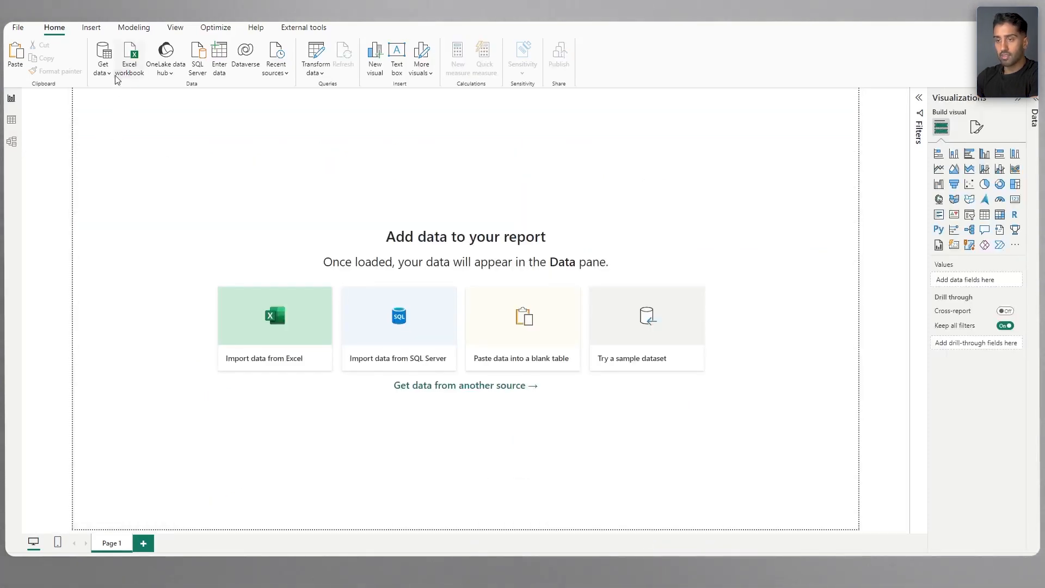
pyautogui.click(475, 281)
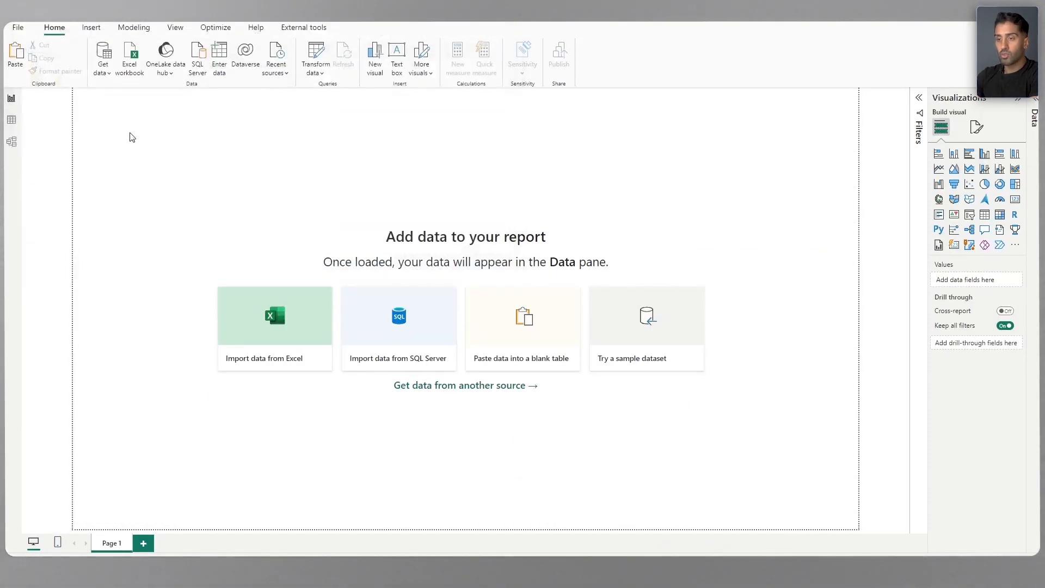
pyautogui.click(96, 74)
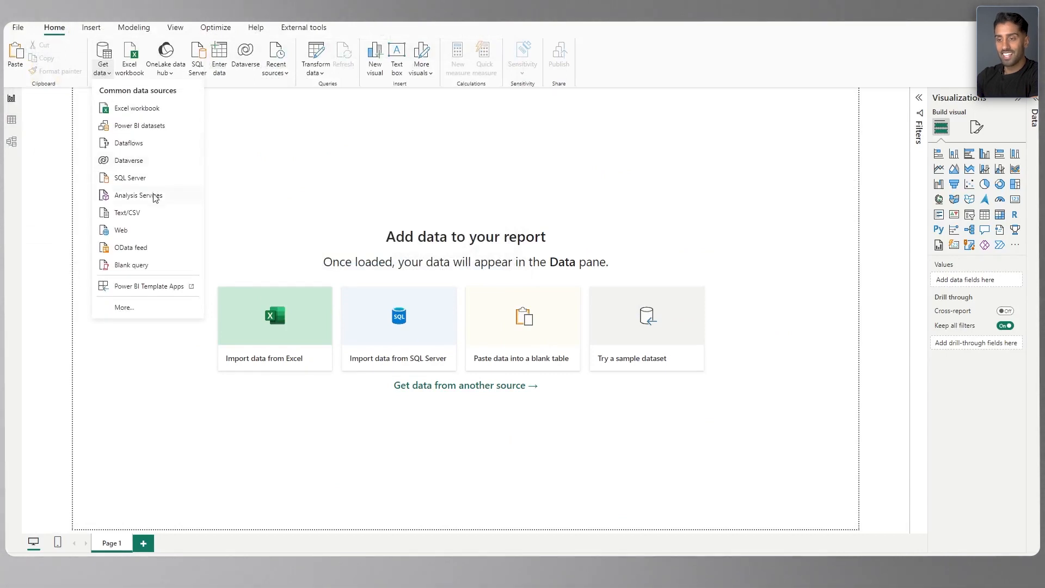
pyautogui.click(131, 213)
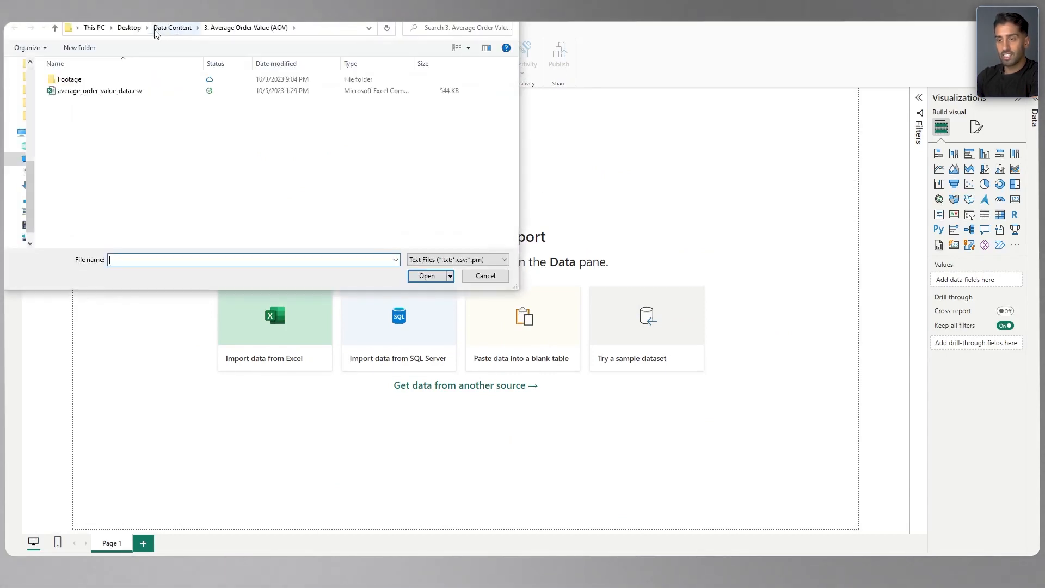
pyautogui.click(173, 27)
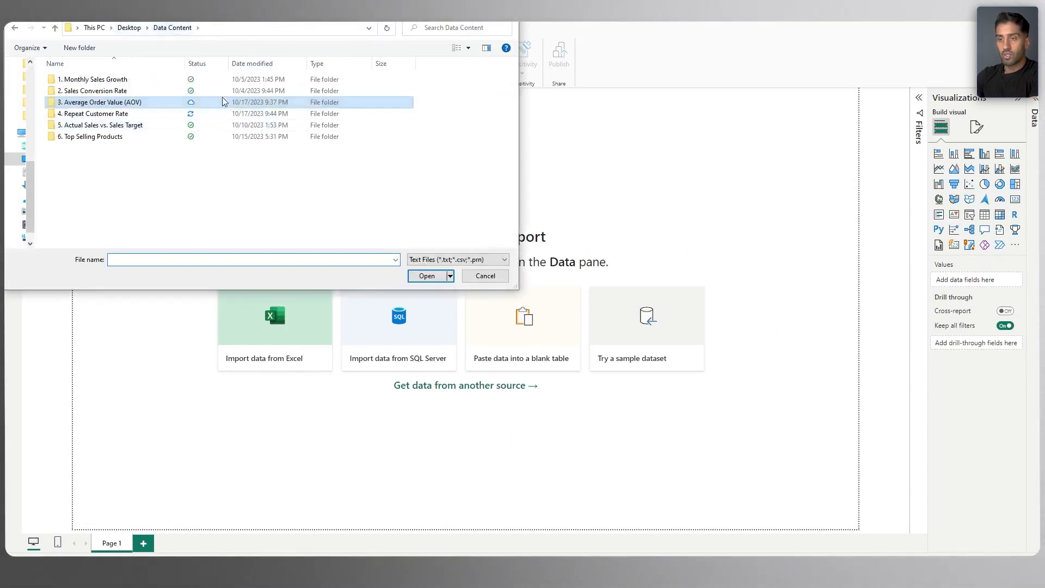
pyautogui.doubleClick(100, 114)
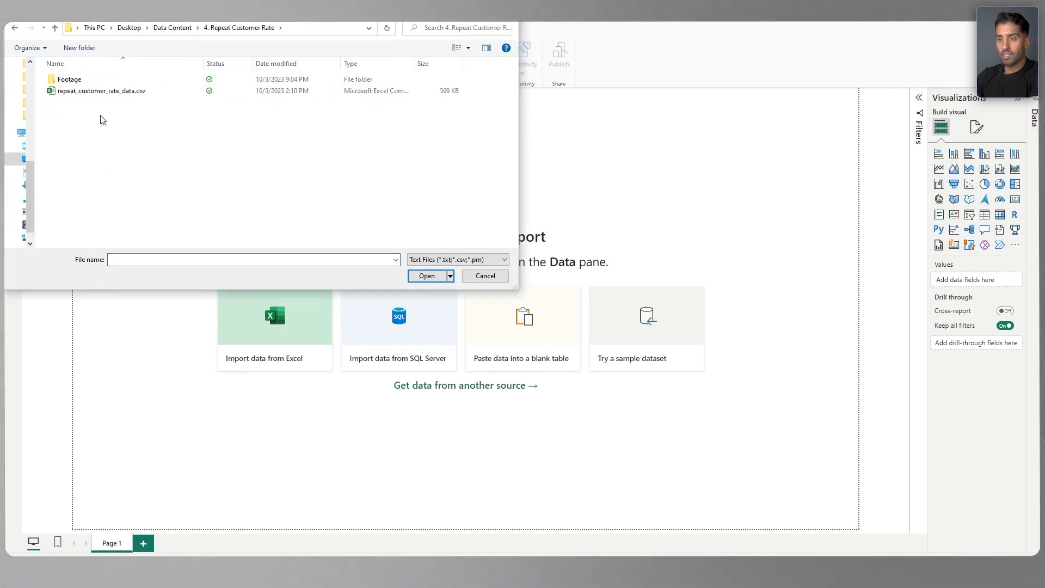
pyautogui.doubleClick(104, 91)
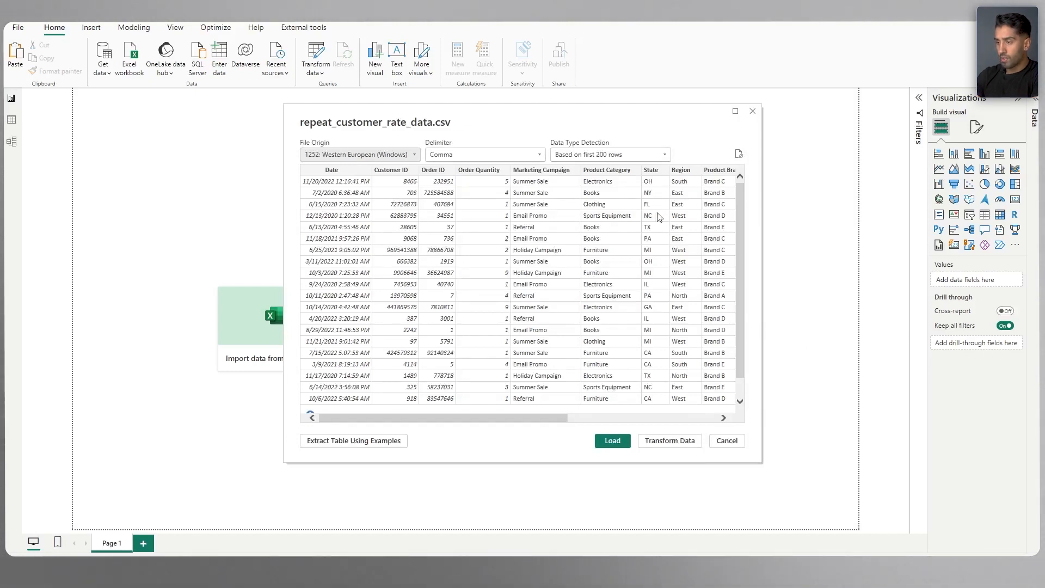
pyautogui.click(676, 445)
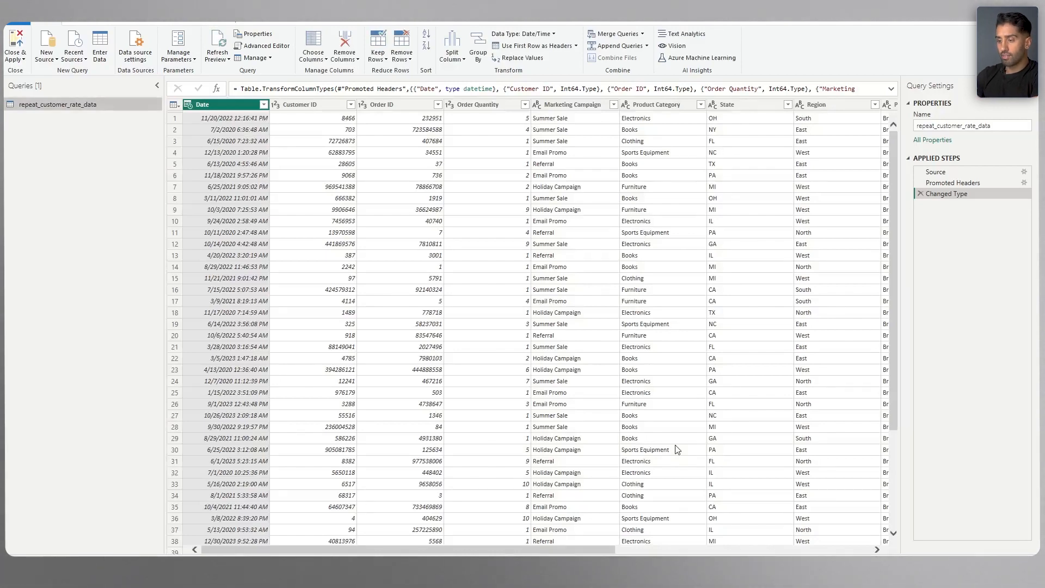
# Step: Change the Date column's data type to Date, adding the conversion as a new step
pyautogui.moveTo(349, 549); pyautogui.dragTo(326, 550)
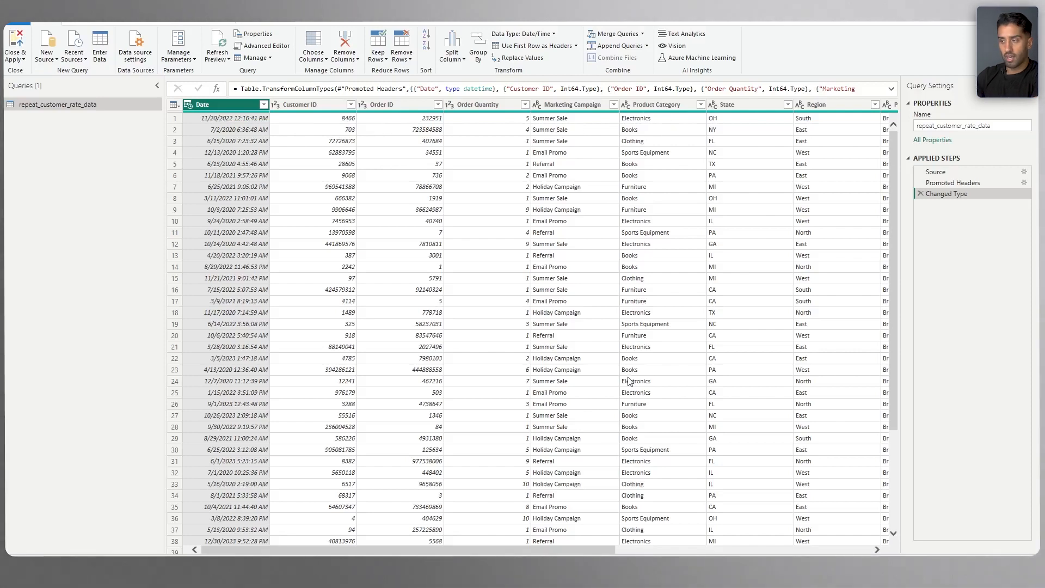
pyautogui.moveTo(595, 549); pyautogui.dragTo(866, 540)
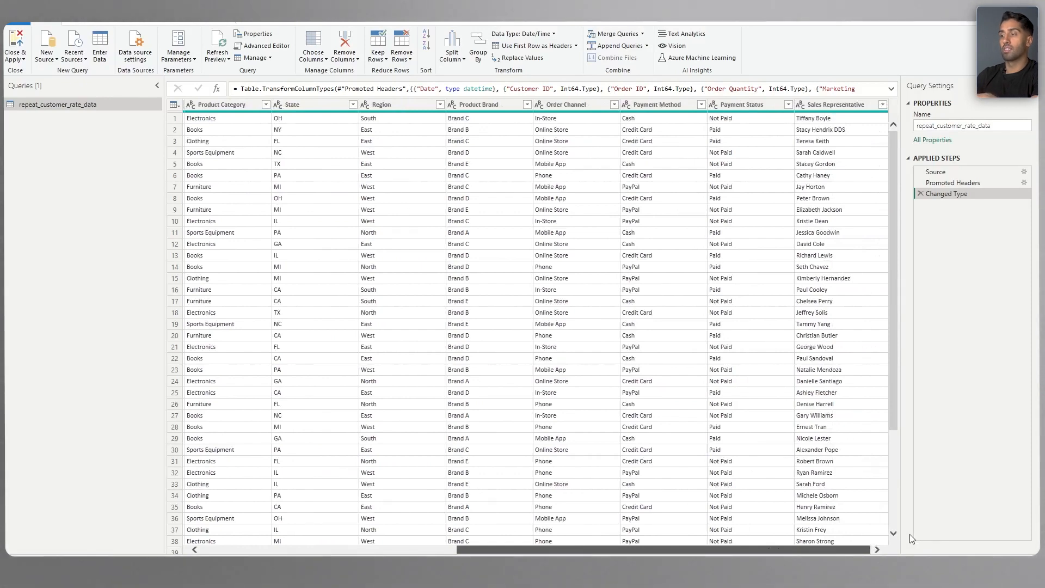
pyautogui.moveTo(710, 548); pyautogui.dragTo(453, 514)
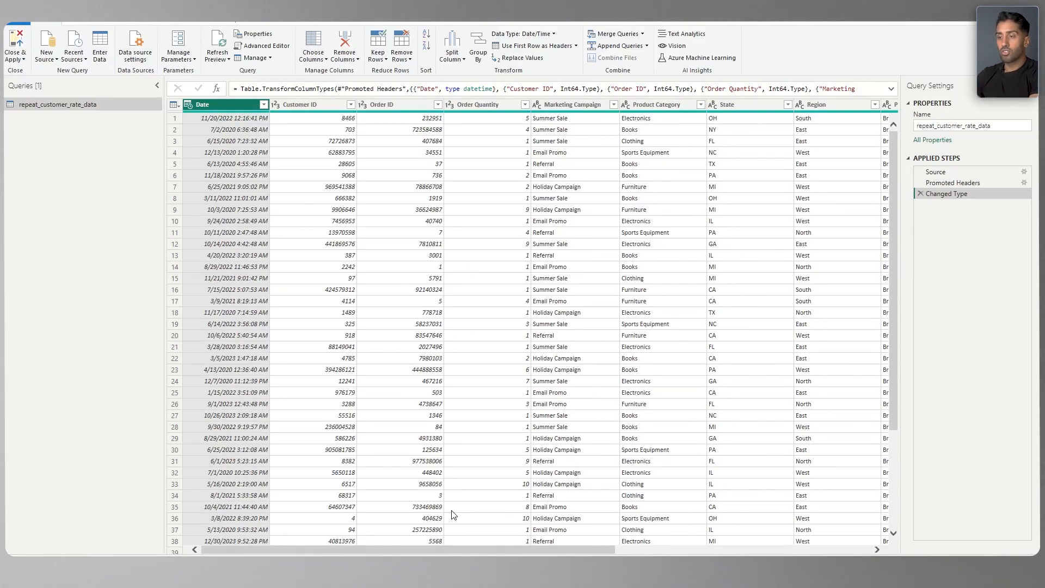
pyautogui.click(189, 104)
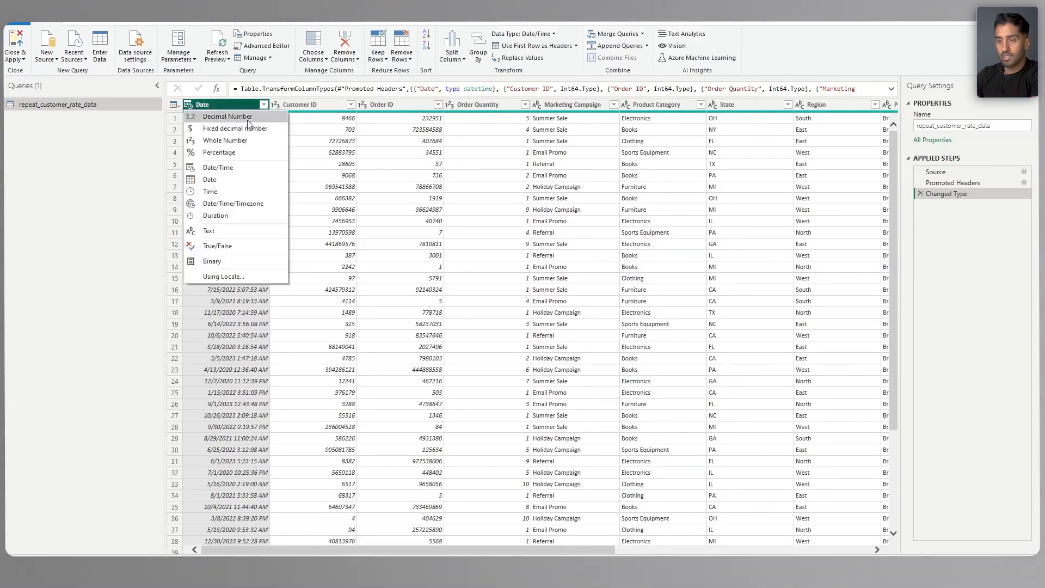
pyautogui.click(220, 181)
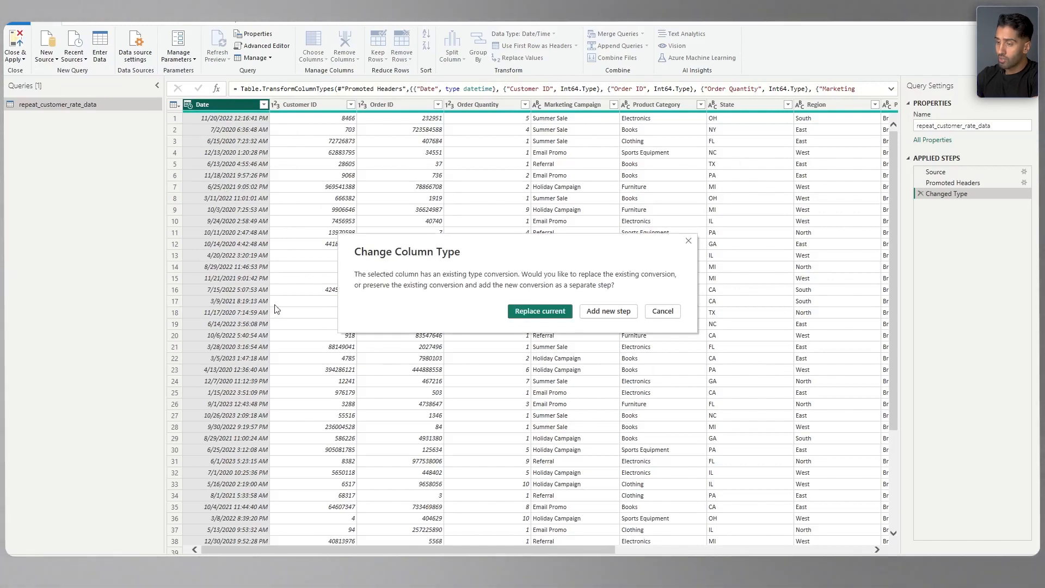
pyautogui.click(594, 313)
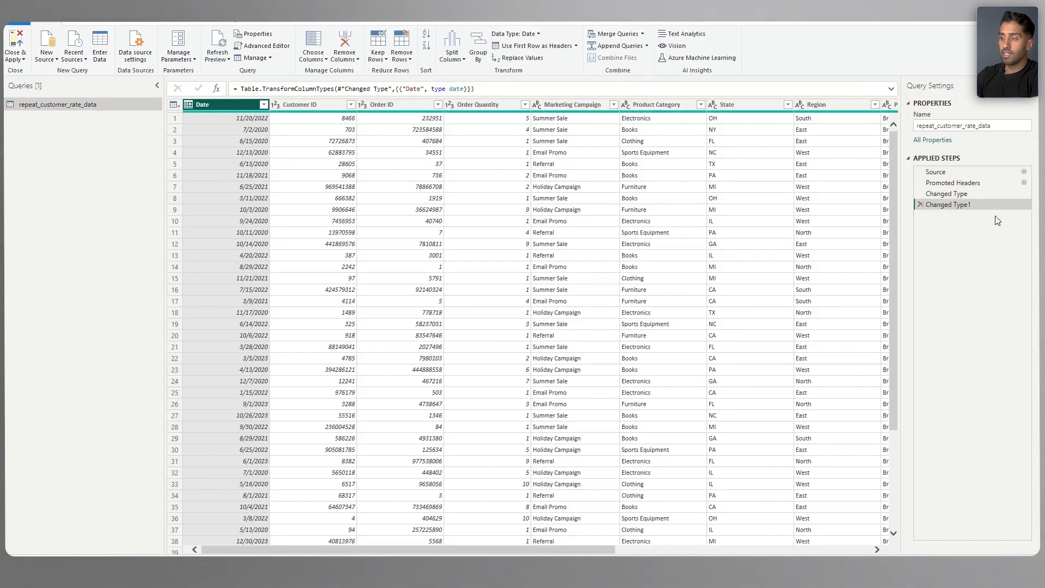
# Step: Close and apply the query changes, then expand the repeat_customer_rate_data fields and widen the list to fit their names
pyautogui.click(13, 39)
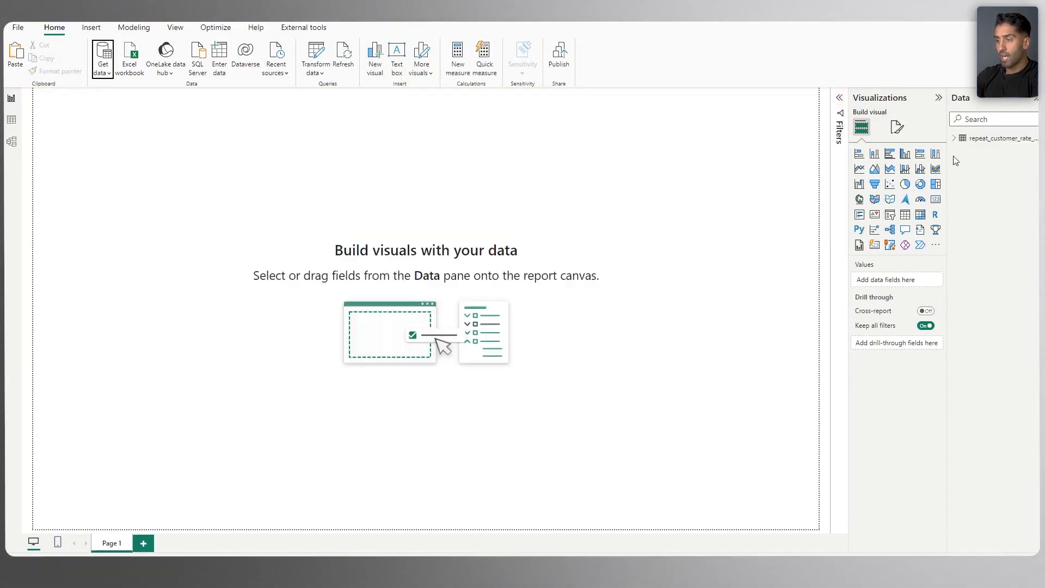
pyautogui.click(955, 139)
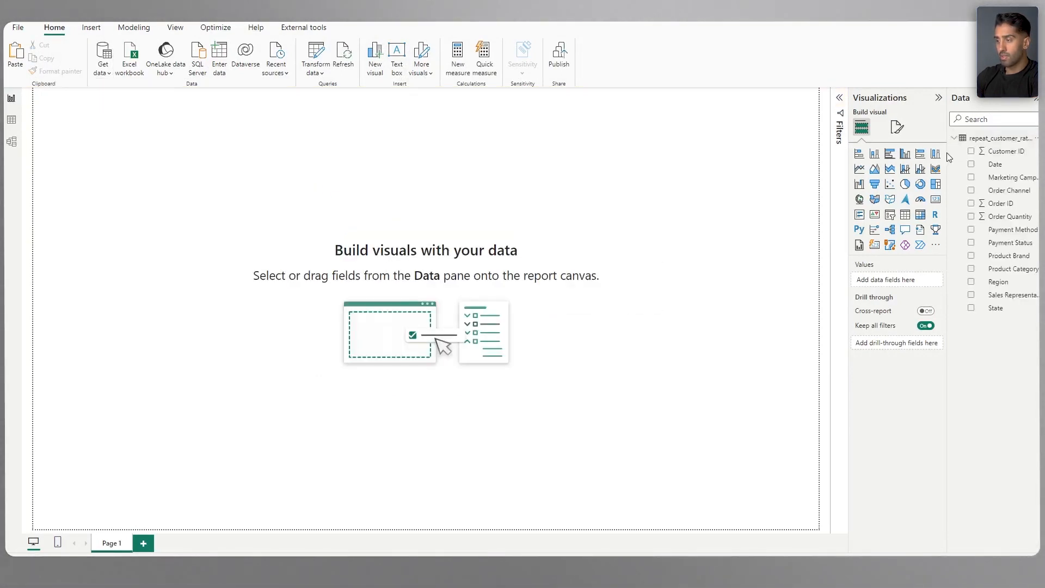
pyautogui.moveTo(947, 153); pyautogui.dragTo(899, 160)
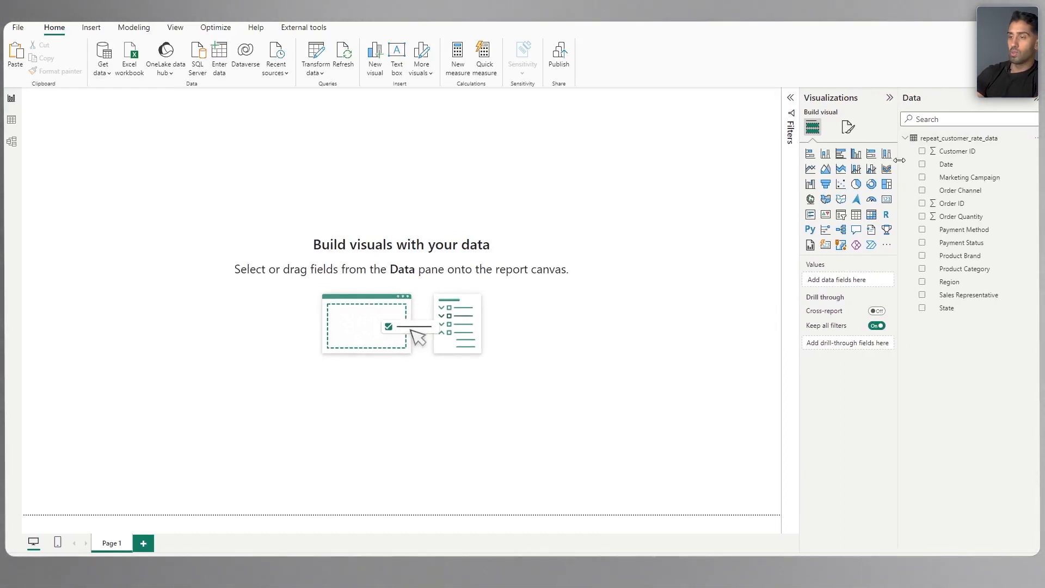
# Step: Insert a text box and stretch it into a narrow banner across the full width of the report page's top
pyautogui.click(105, 28)
pyautogui.click(359, 53)
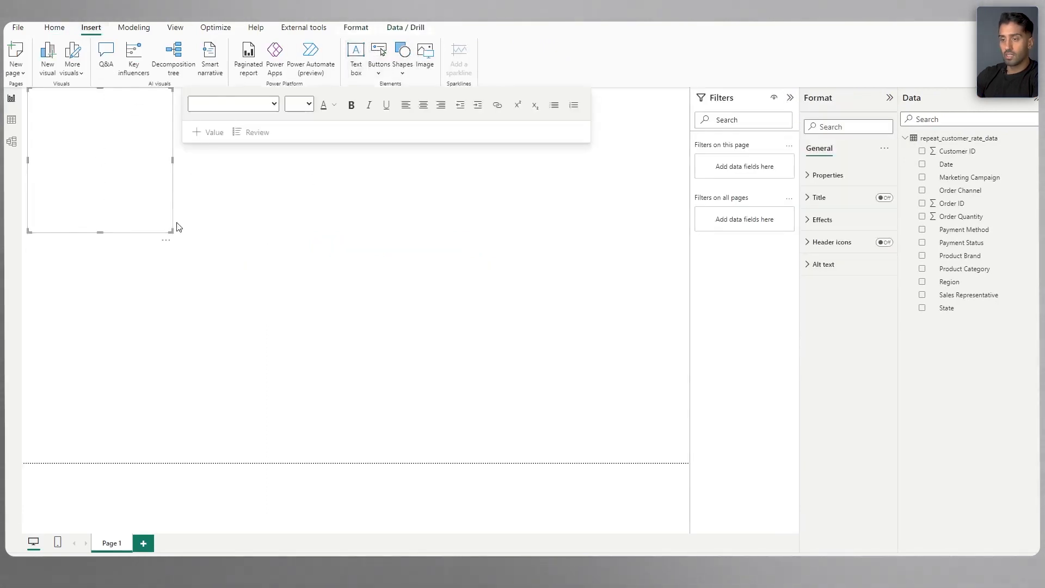
pyautogui.moveTo(173, 229); pyautogui.dragTo(687, 129)
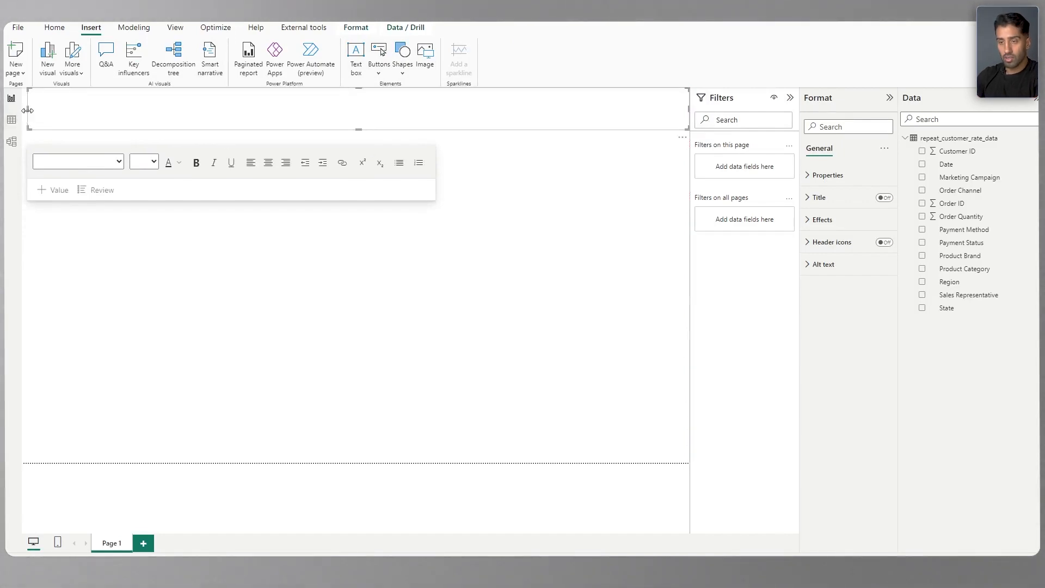
pyautogui.moveTo(27, 109); pyautogui.dragTo(5, 118)
# Step: Enter the title "Repeat Customer Rate" in the text box, left-aligned, in bold at font size 20
pyautogui.click(246, 163)
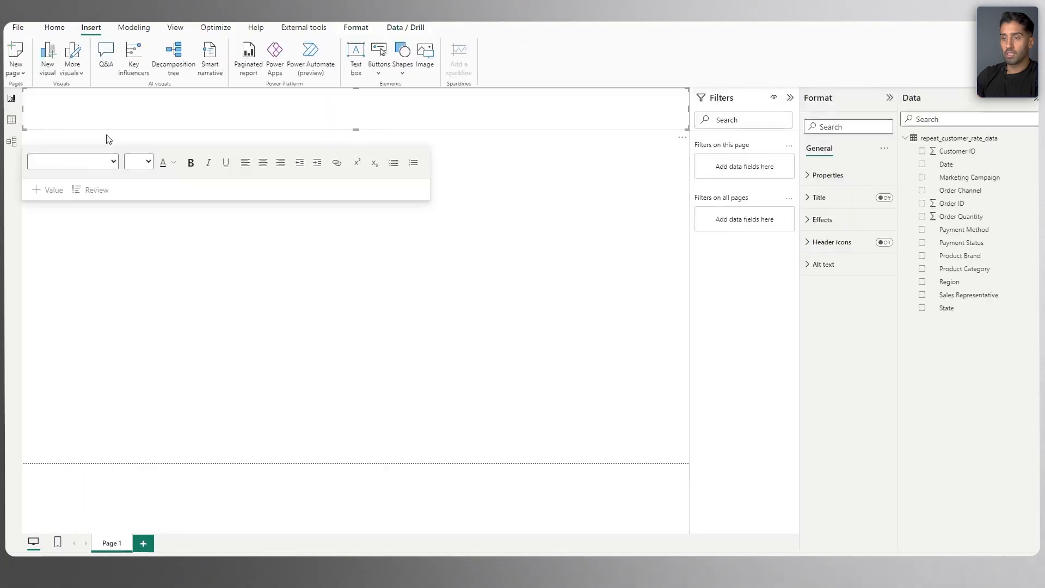
pyautogui.write('Repe')
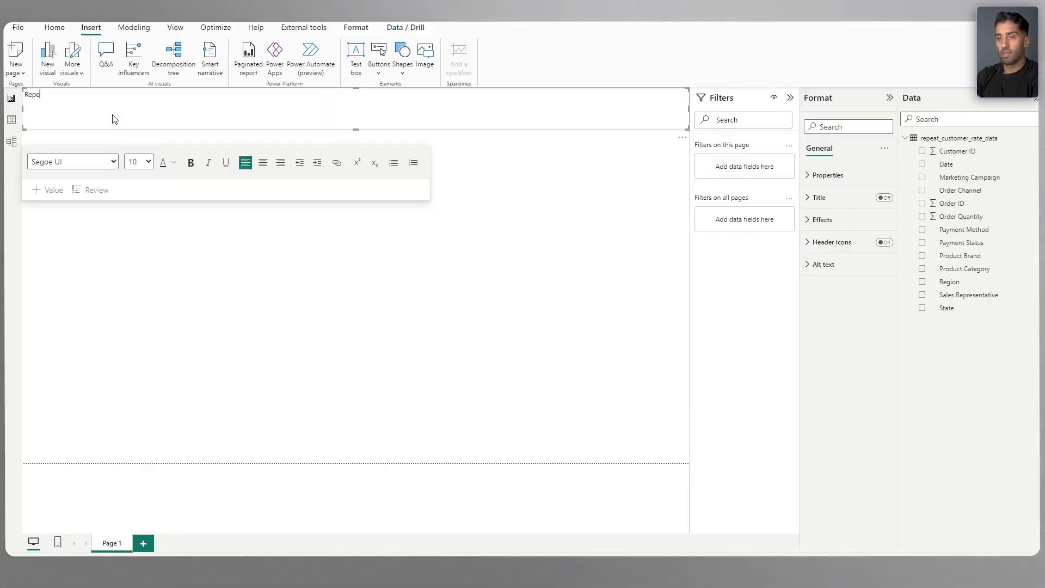
pyautogui.write('at Customer Rate')
pyautogui.hotkey('ctrl', 'a')
pyautogui.hotkey('ctrl', 'b')
pyautogui.click(137, 163)
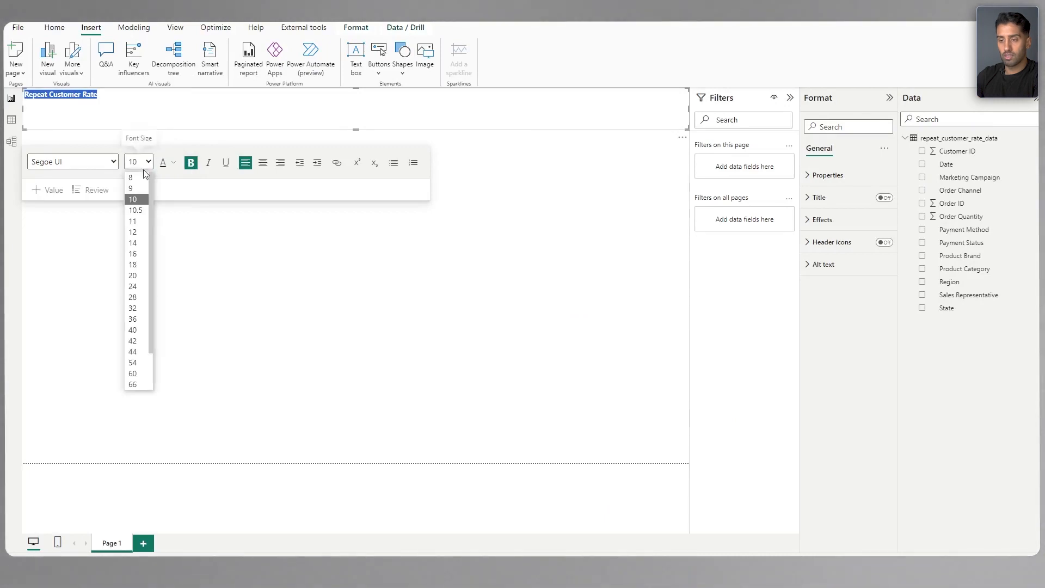
pyautogui.click(137, 275)
pyautogui.click(161, 100)
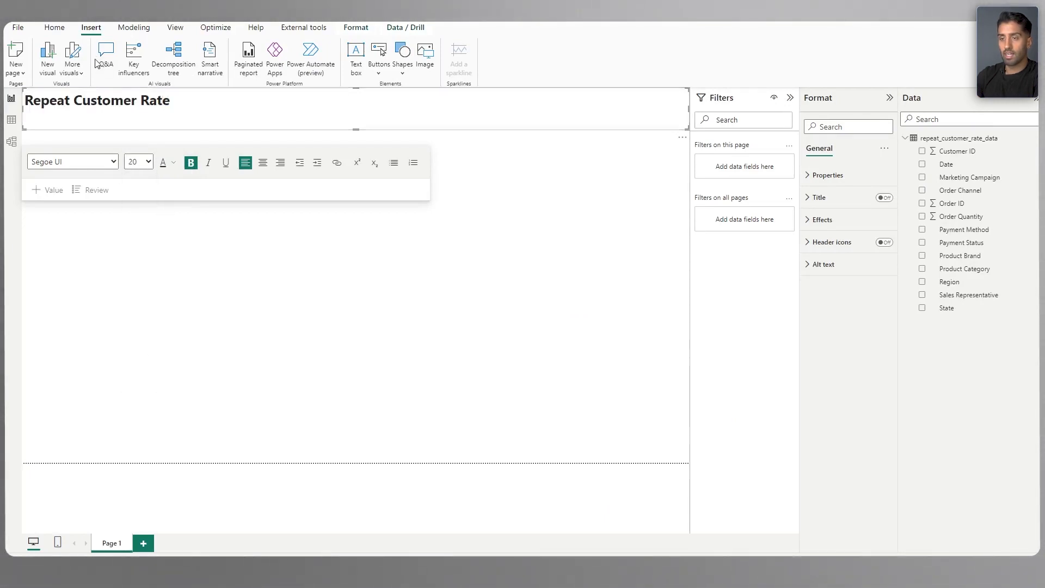
# Step: Apply the Classroom theme to the report
pyautogui.click(175, 28)
pyautogui.click(252, 70)
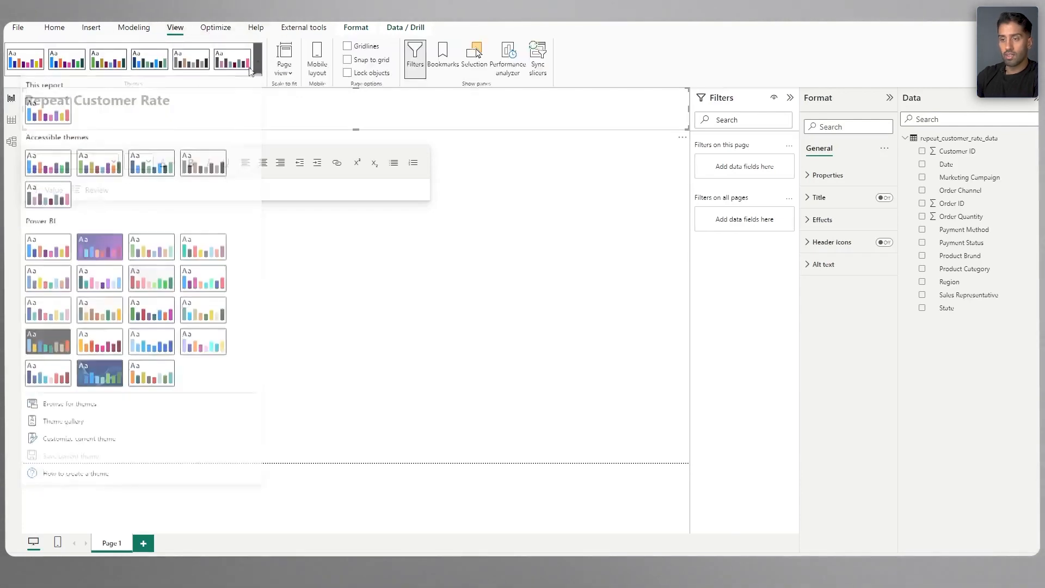
pyautogui.click(45, 285)
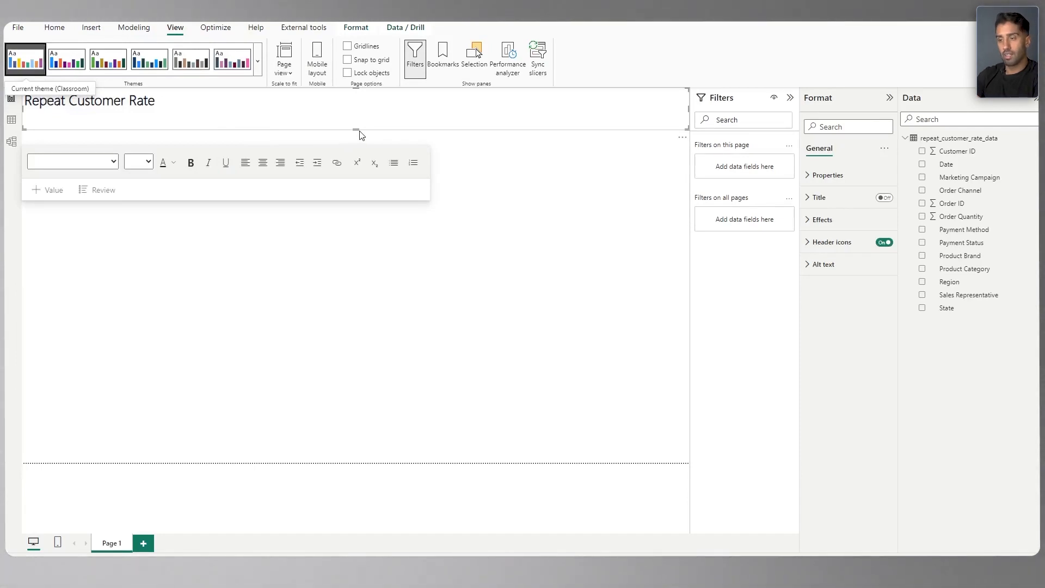
# Step: Reduce the title banner's height slightly and give it a dark purple background with 0% transparency
pyautogui.moveTo(357, 129); pyautogui.dragTo(366, 119)
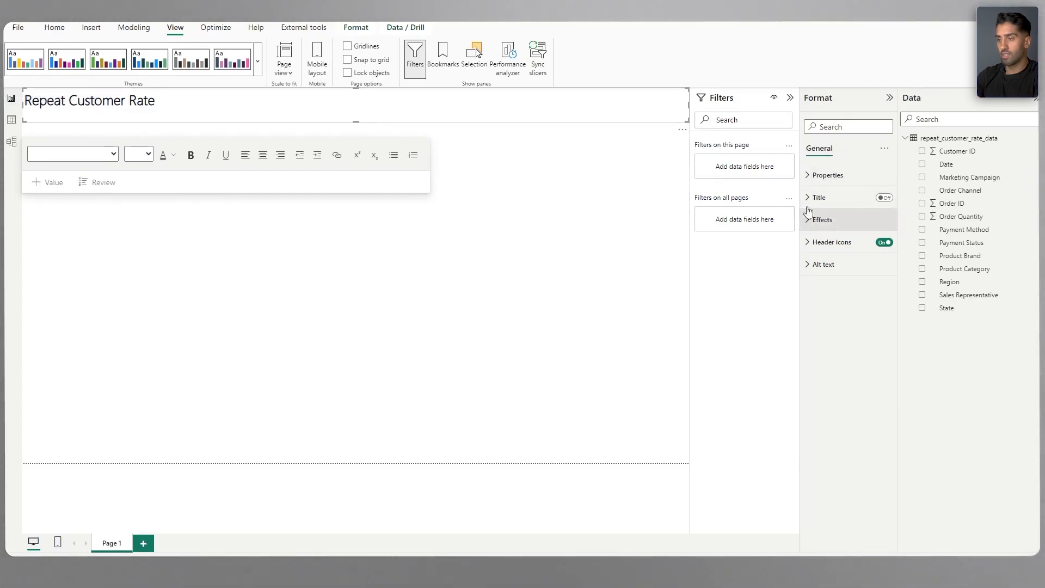
pyautogui.click(823, 220)
pyautogui.click(880, 245)
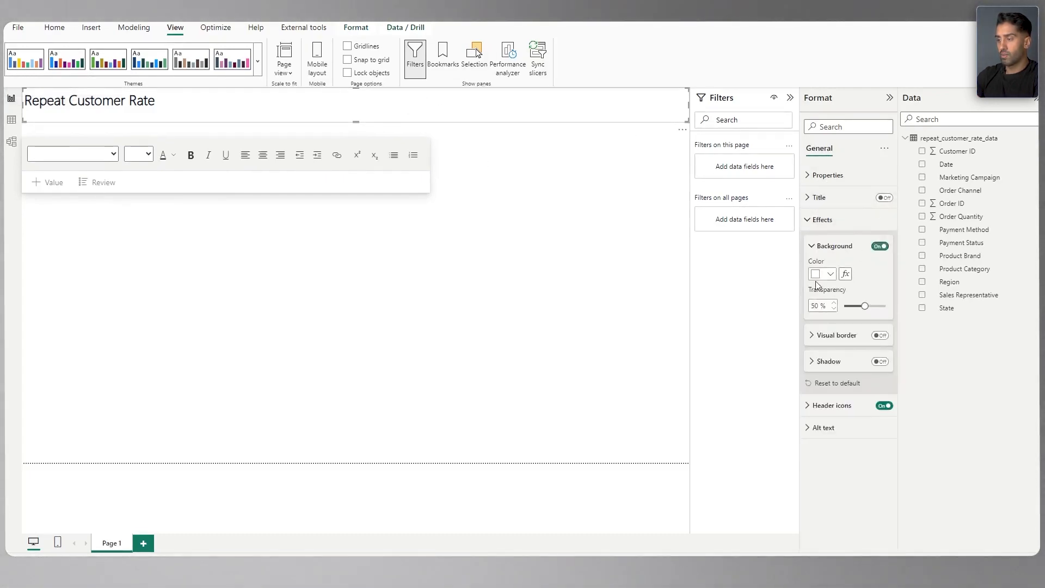
pyautogui.click(823, 274)
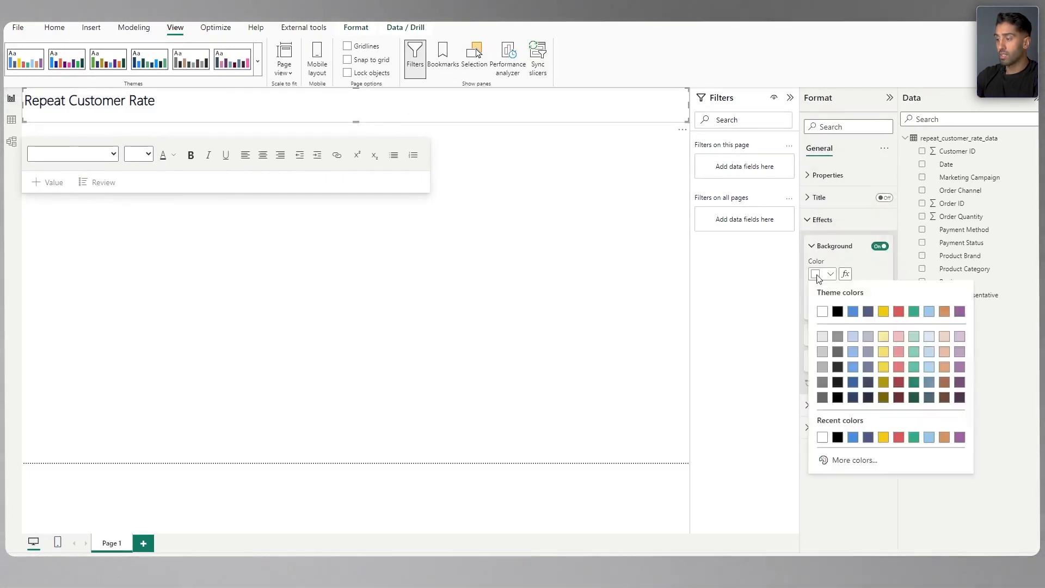
pyautogui.click(959, 382)
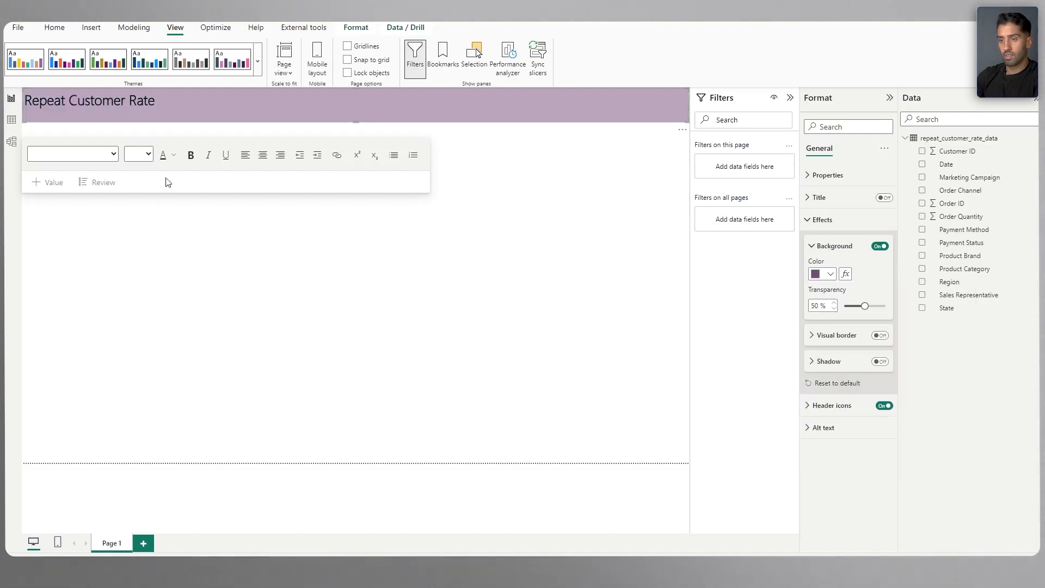
pyautogui.click(176, 102)
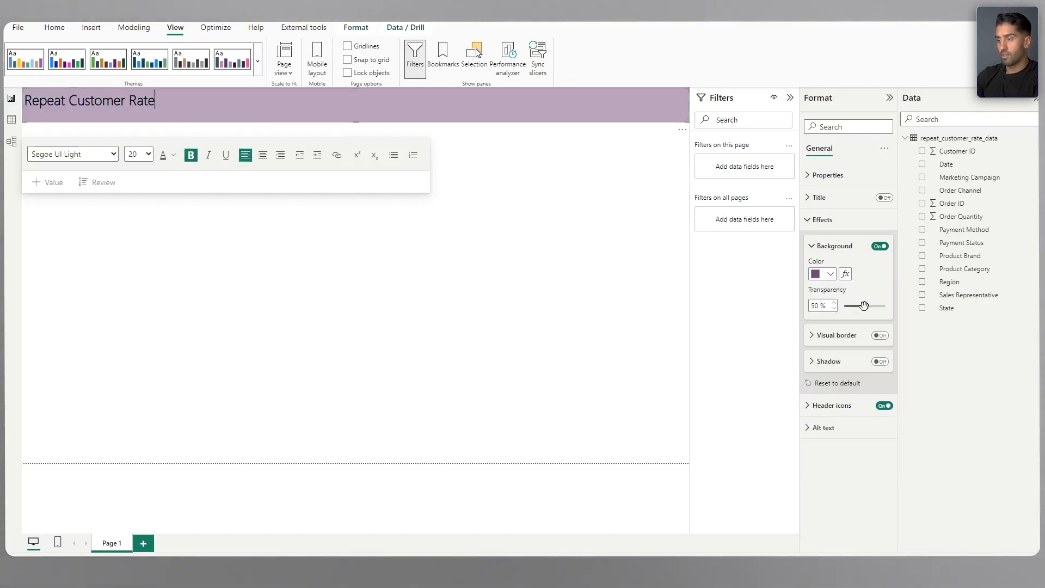
pyautogui.moveTo(863, 304); pyautogui.dragTo(771, 310)
# Step: Set the banner title's font color to white
pyautogui.tripleClick(89, 101)
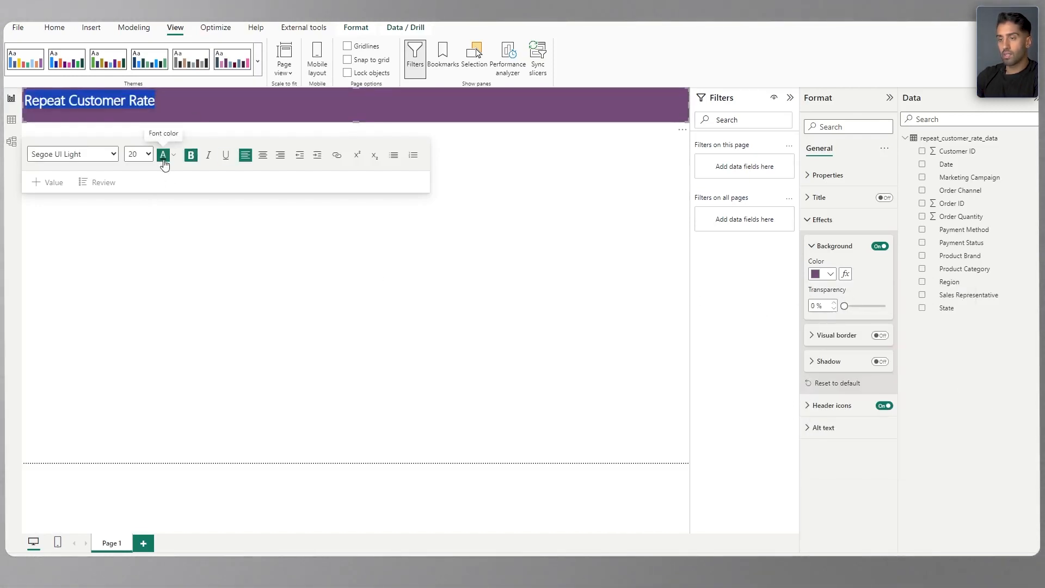
pyautogui.click(173, 156)
pyautogui.click(191, 191)
pyautogui.click(435, 167)
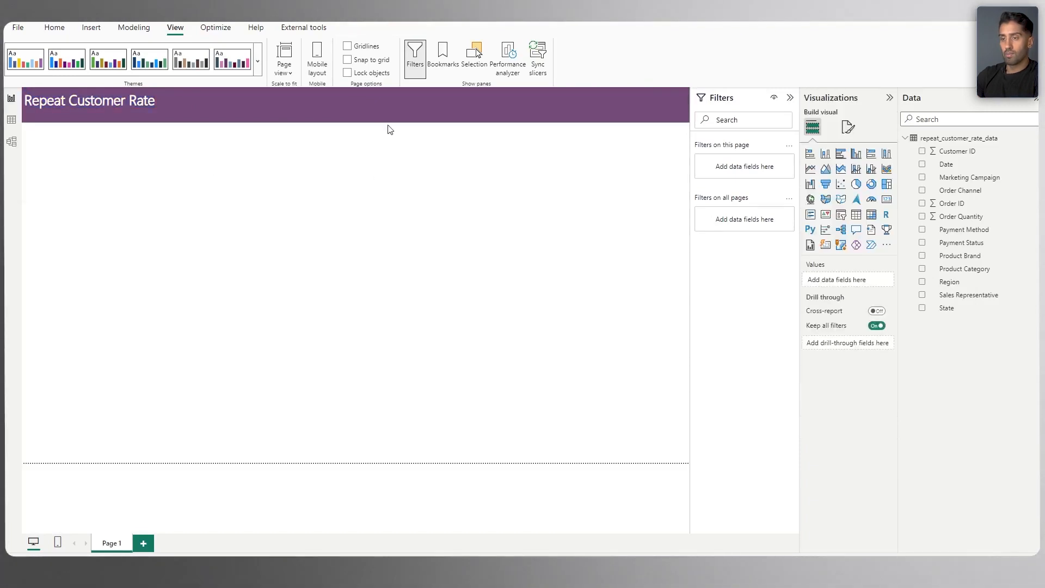
# Step: Set the banner title's font size to 28
pyautogui.click(171, 111)
pyautogui.hotkey('ctrl', 'a')
pyautogui.click(149, 155)
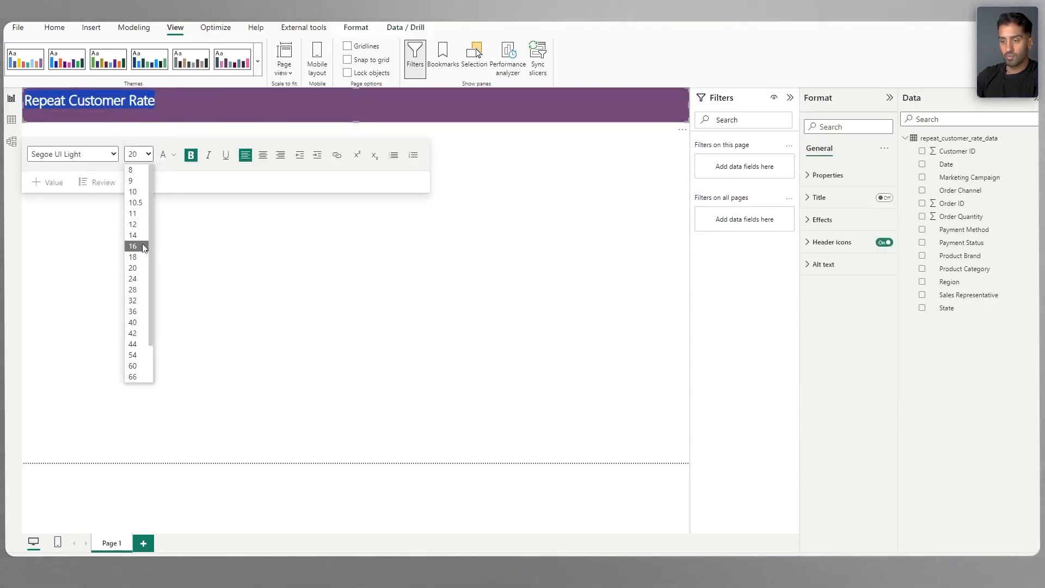
pyautogui.click(142, 289)
pyautogui.click(190, 109)
pyautogui.click(406, 330)
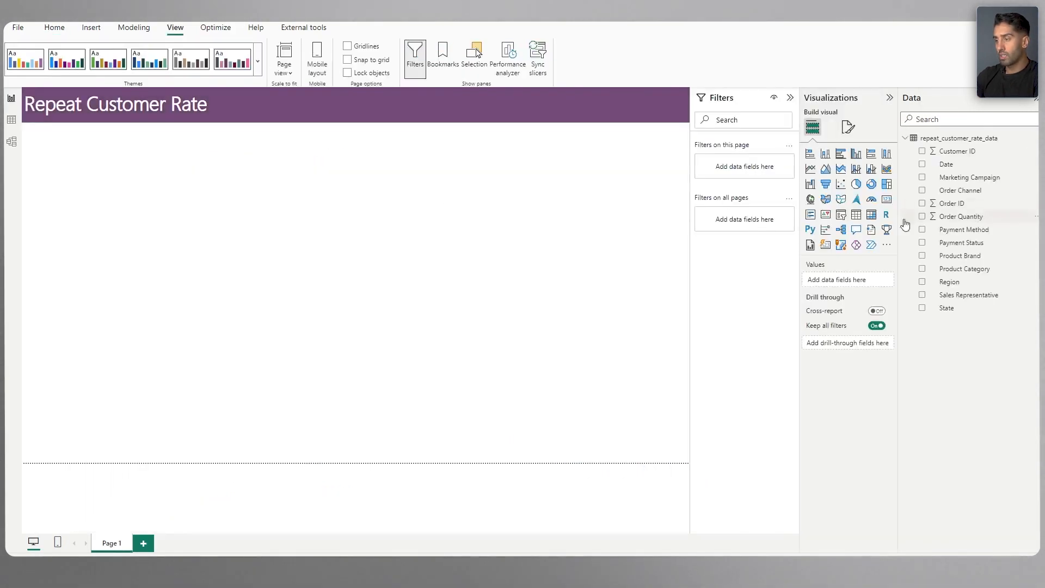
# Step: Add a slicer to the page for the Marketing Campaign field and collapse the Filters pane
pyautogui.click(843, 216)
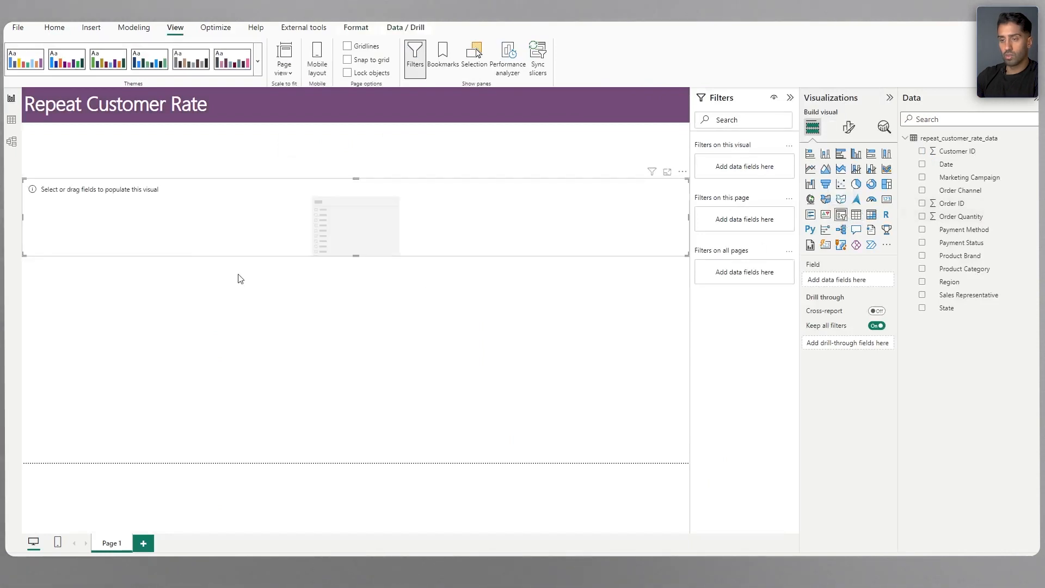
pyautogui.moveTo(955, 179); pyautogui.dragTo(870, 282)
pyautogui.moveTo(690, 217); pyautogui.dragTo(286, 229)
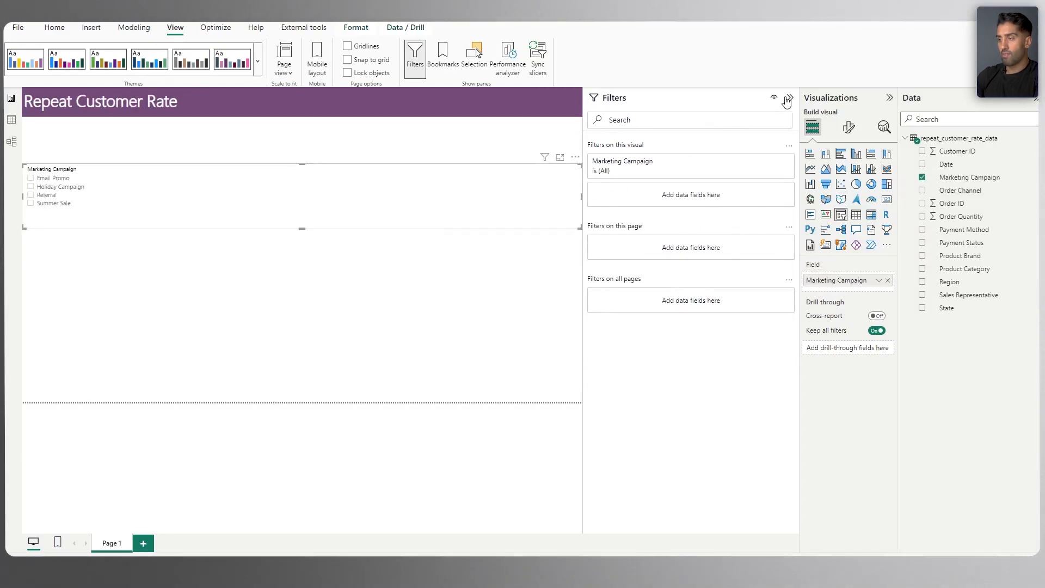
pyautogui.click(787, 100)
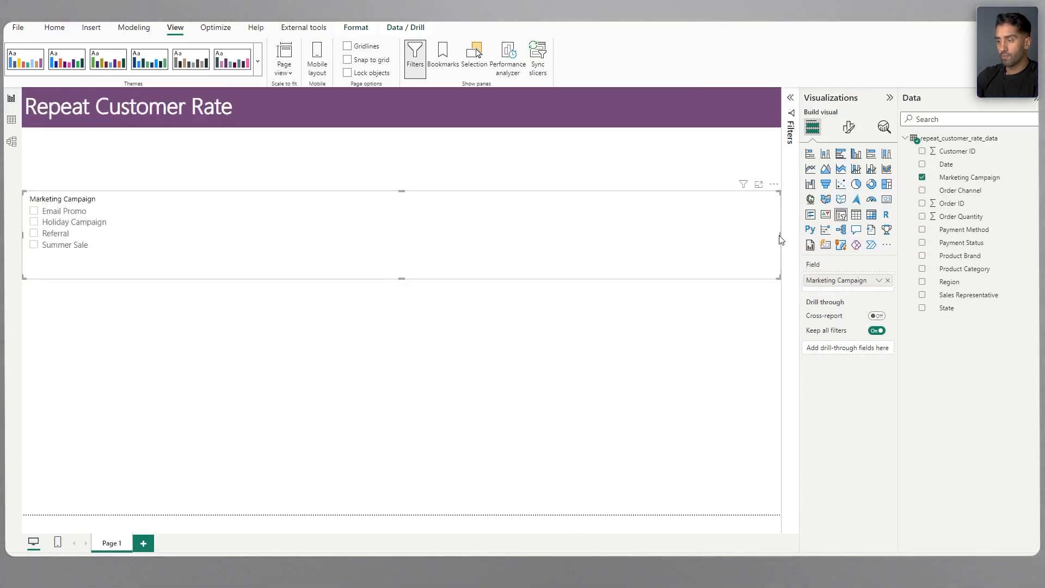
# Step: Shrink the Marketing Campaign slicer to fit its four options and place it just beneath the title banner at the page's left edge
pyautogui.moveTo(780, 235); pyautogui.dragTo(234, 243)
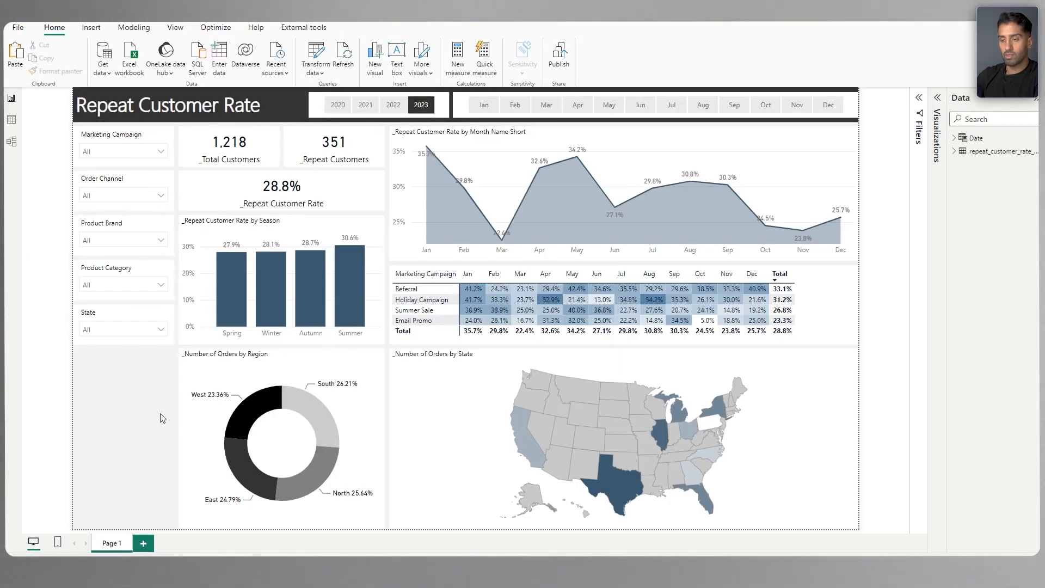
pyautogui.hotkey('alt', 'Tab')
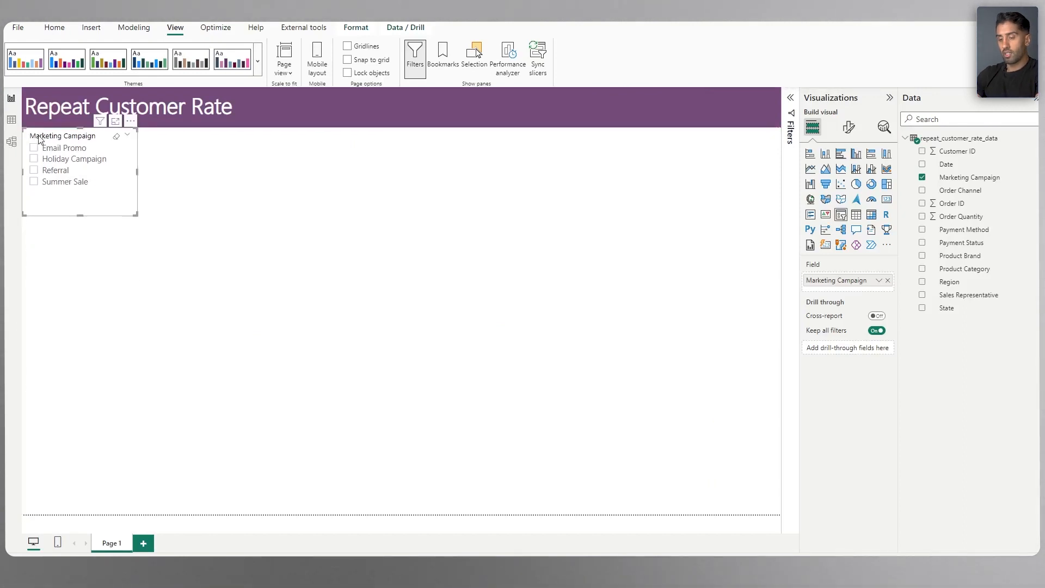
pyautogui.moveTo(39, 139); pyautogui.dragTo(39, 145)
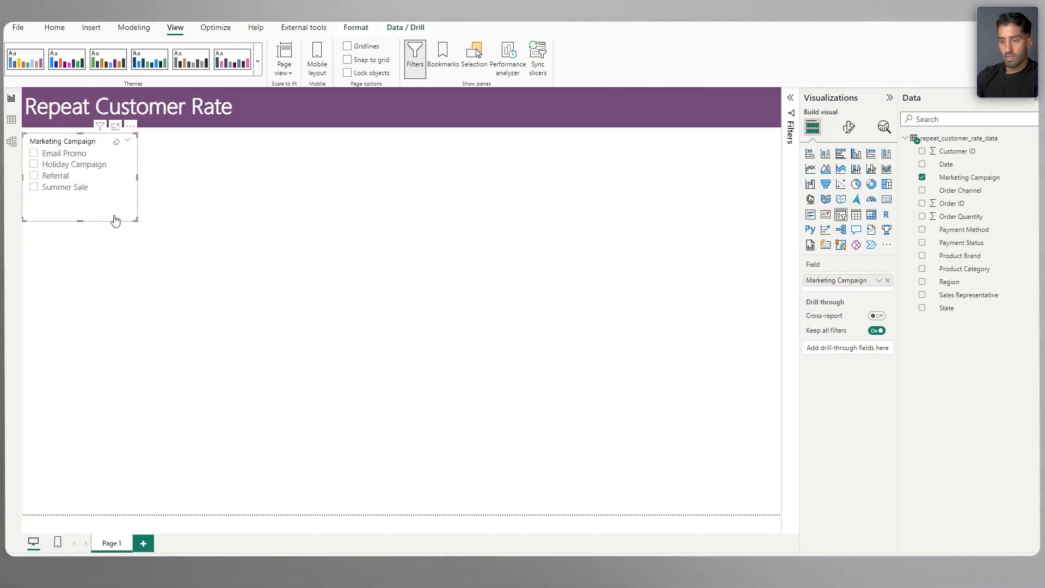
pyautogui.moveTo(136, 218); pyautogui.dragTo(132, 208)
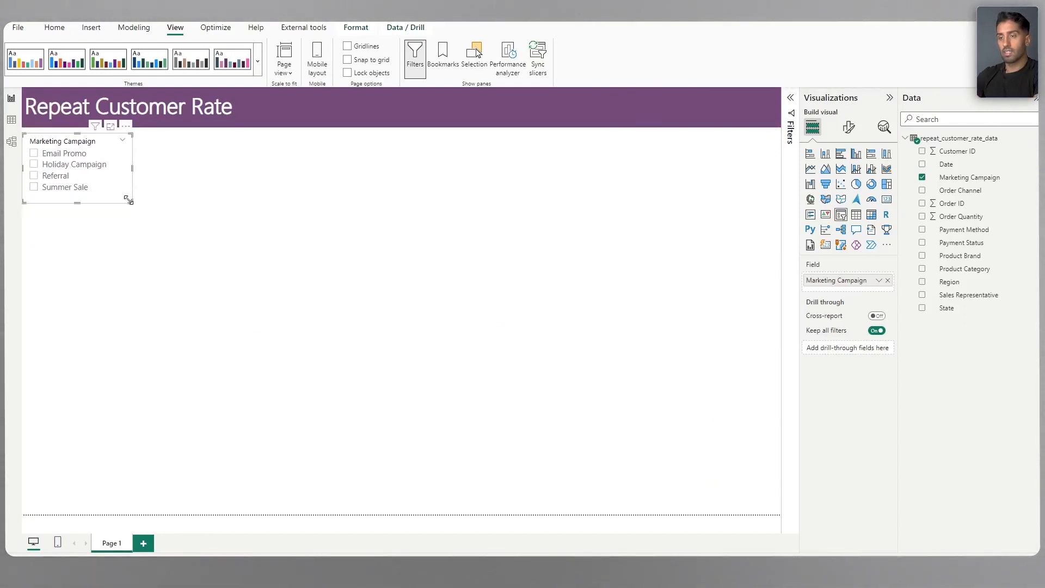
# Step: Place a duplicate of the Marketing Campaign slicer directly below it and replace its field with Order Channel
pyautogui.moveTo(61, 146); pyautogui.dragTo(39, 210)
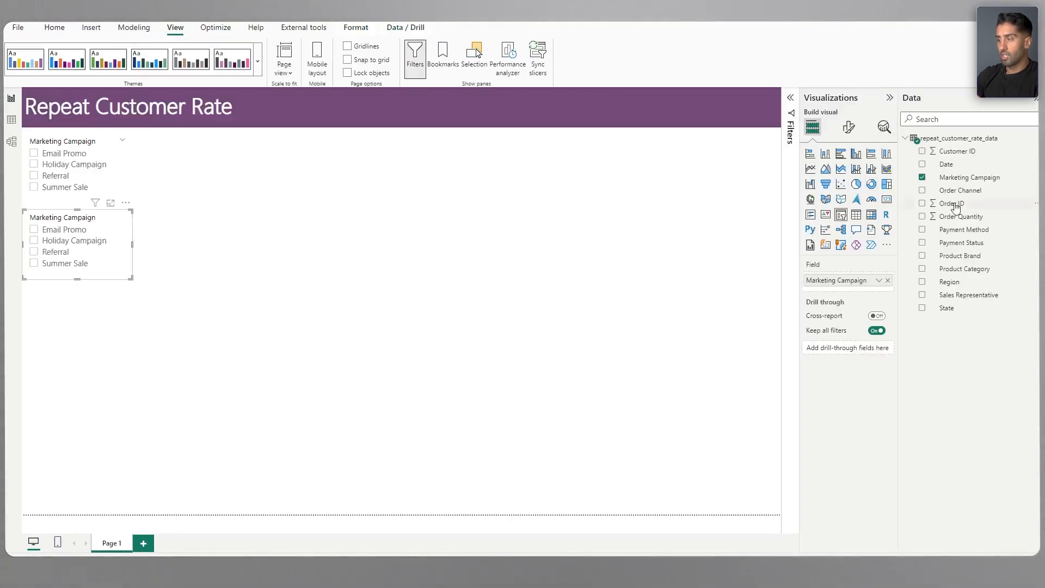
pyautogui.moveTo(960, 190); pyautogui.dragTo(860, 276)
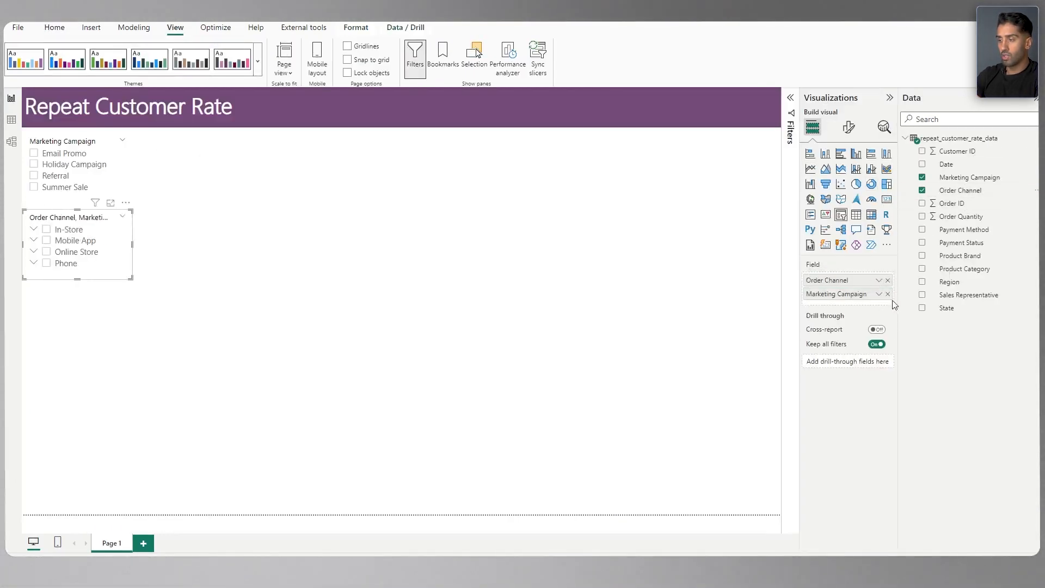
pyautogui.click(887, 295)
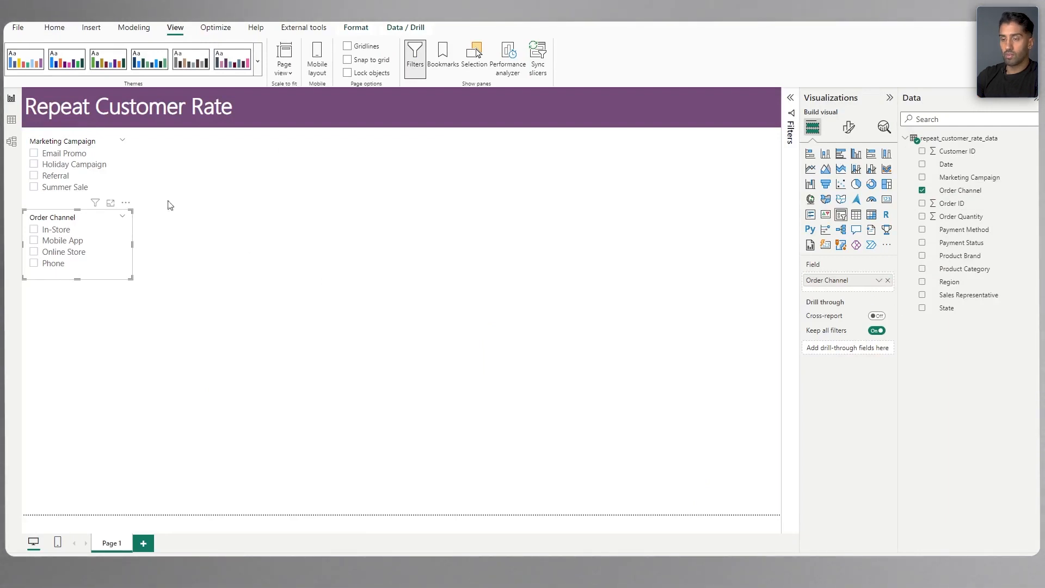
pyautogui.click(292, 241)
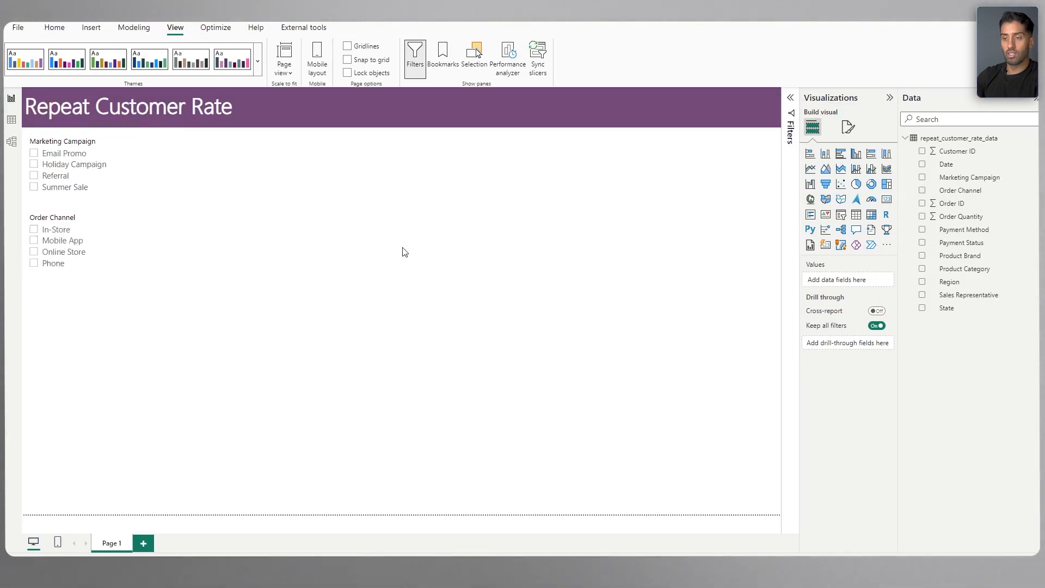
pyautogui.doubleClick(583, 249)
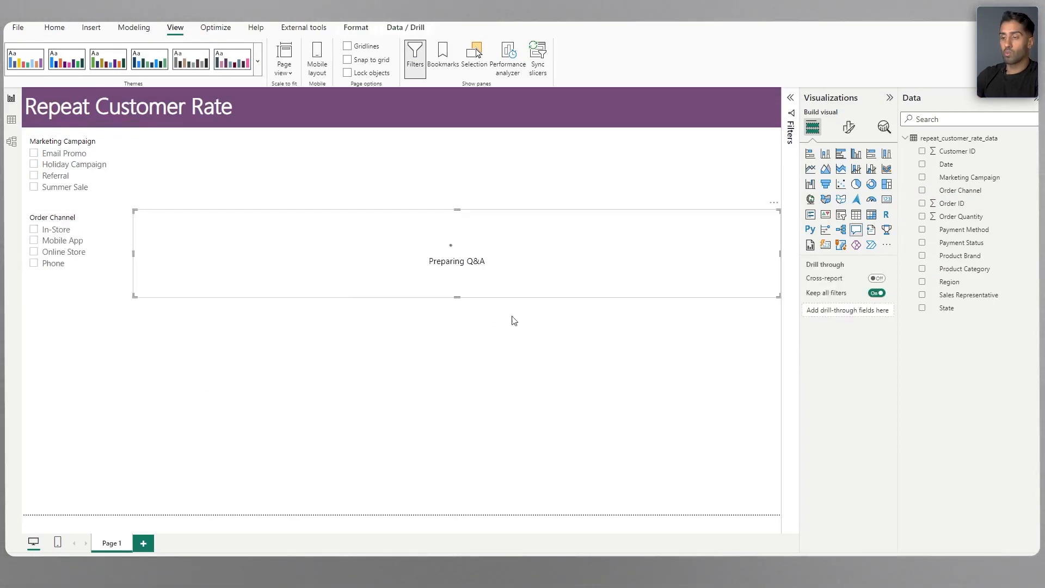
pyautogui.click(452, 283)
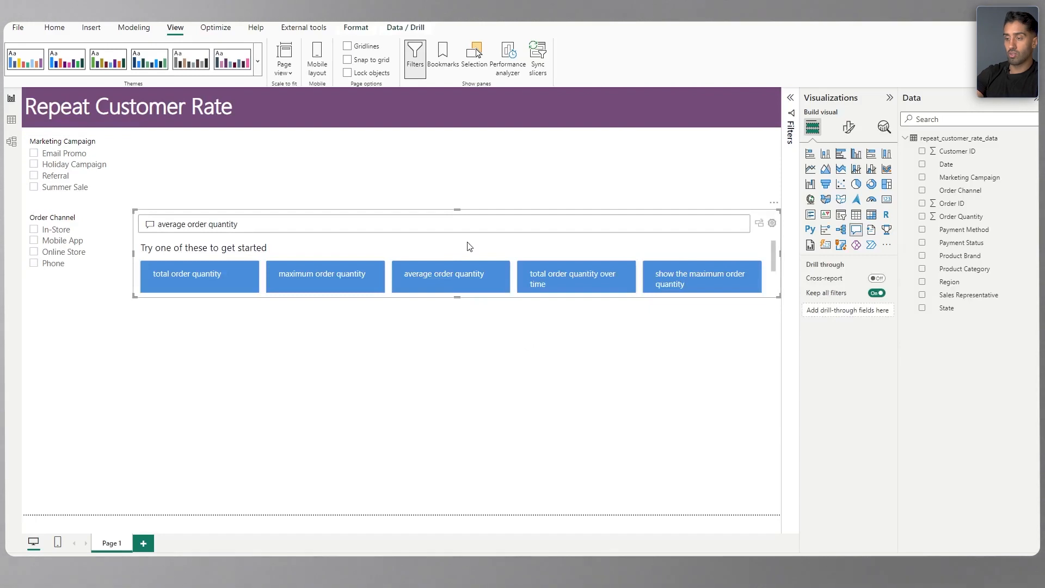
pyautogui.press('Delete')
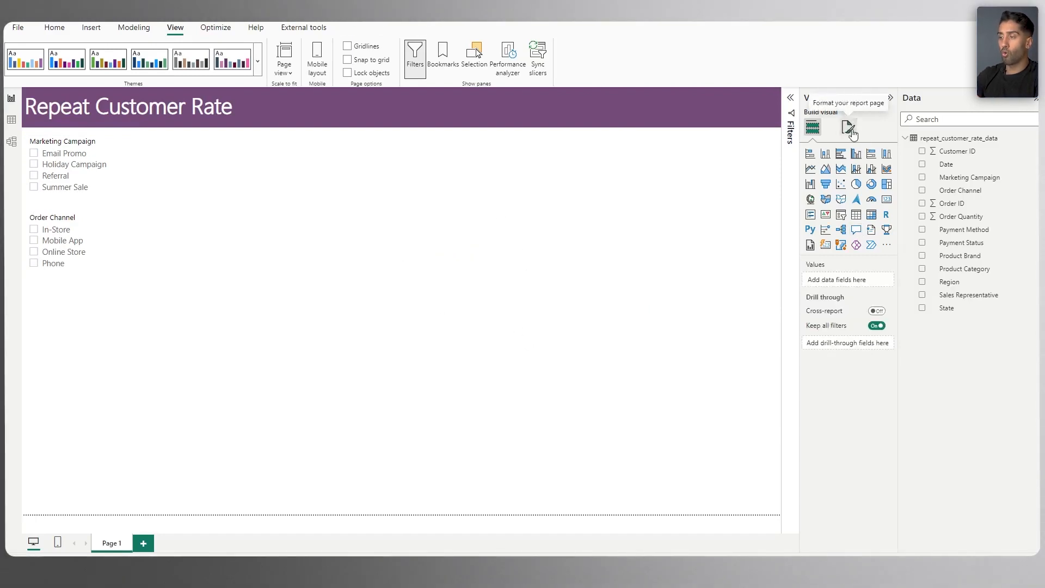
# Step: Set the page's canvas background to light gray with 50% transparency
pyautogui.click(850, 129)
pyautogui.click(844, 224)
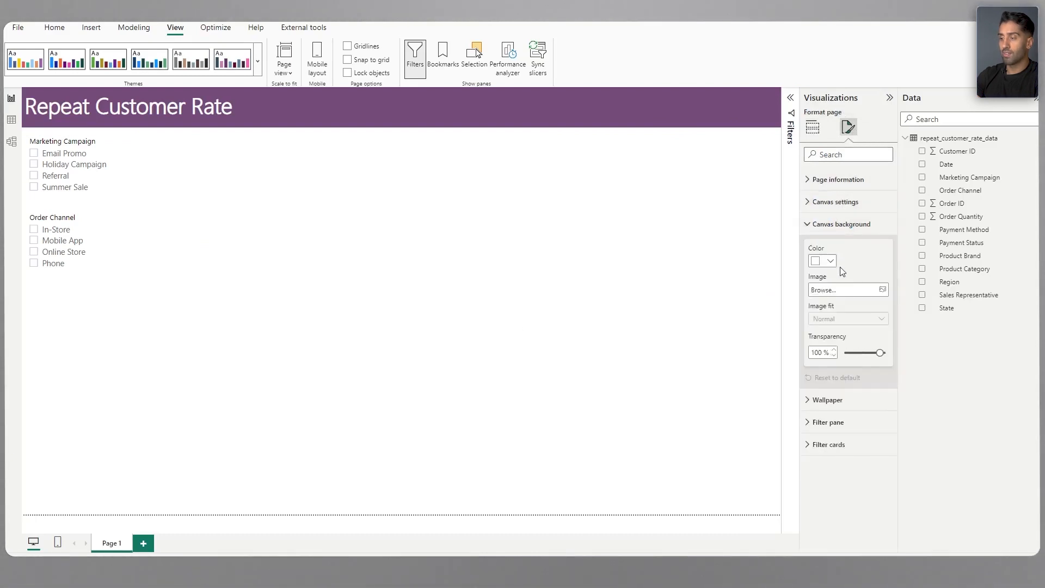
pyautogui.click(827, 263)
pyautogui.click(821, 328)
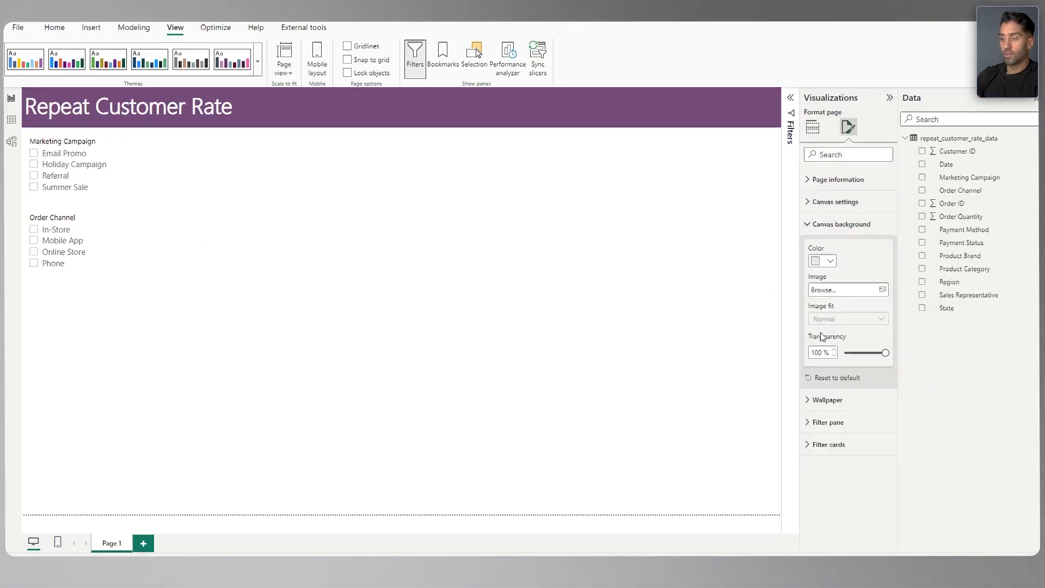
pyautogui.doubleClick(818, 352)
pyautogui.write('50')
pyautogui.press('Return')
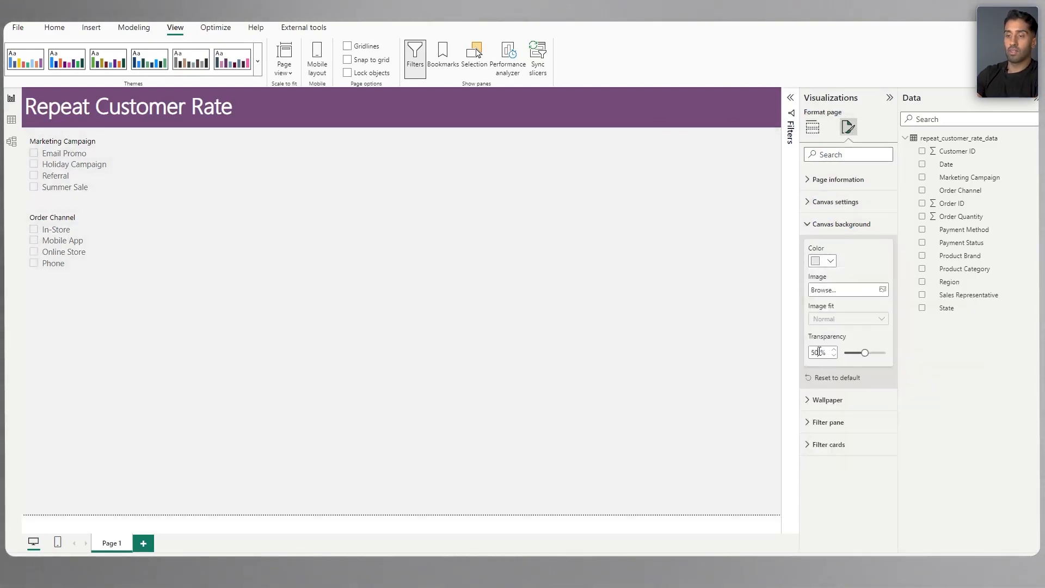
pyautogui.click(136, 217)
# Step: Give the Marketing Campaign slicer a solid white background with 0% transparency
pyautogui.click(69, 153)
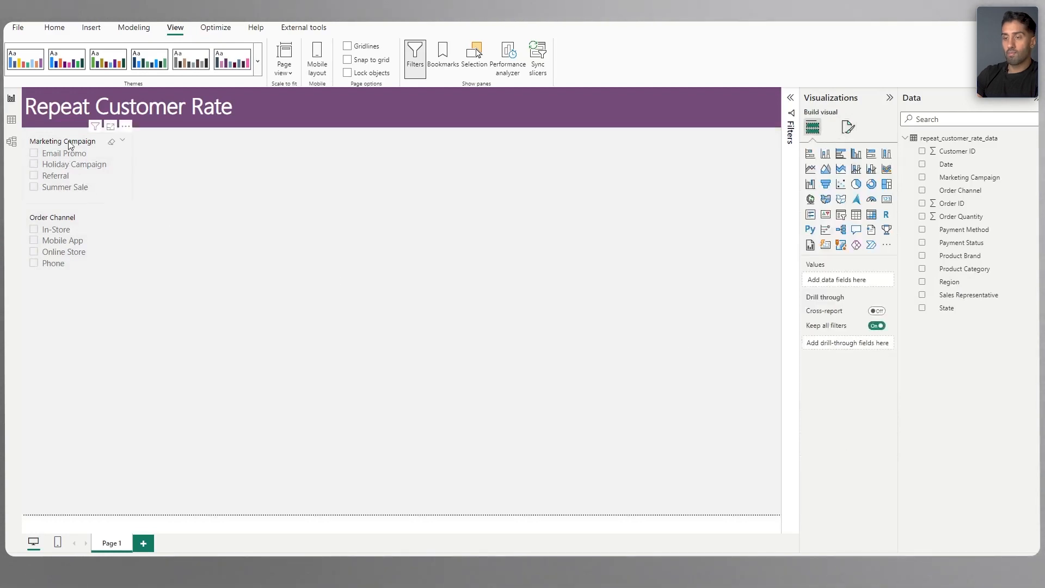
pyautogui.click(69, 144)
pyautogui.click(850, 129)
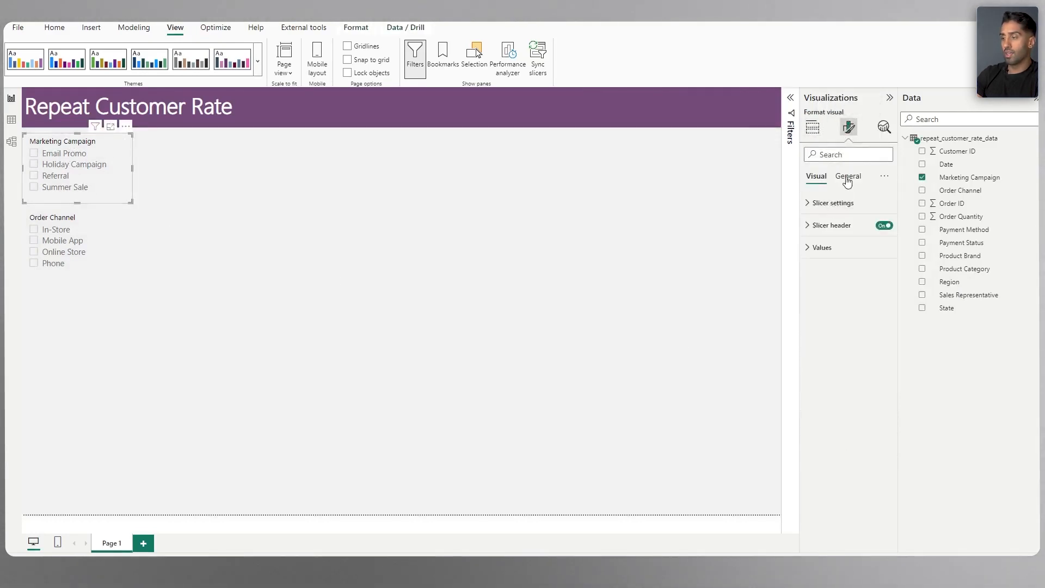
pyautogui.click(847, 177)
pyautogui.click(832, 248)
pyautogui.click(880, 274)
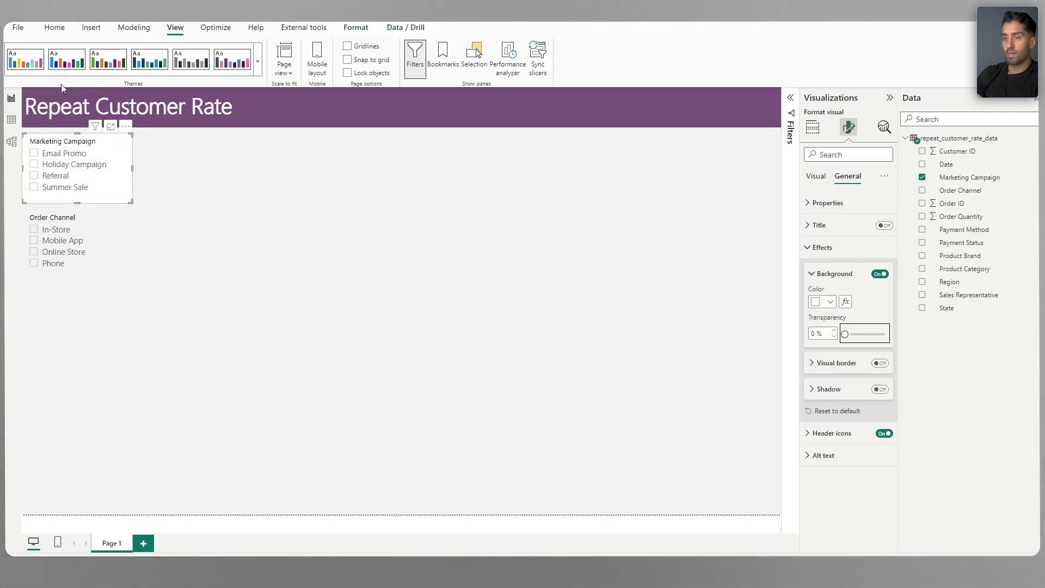
# Step: Copy the Marketing Campaign slicer's formatting onto the Order Channel slicer with Format painter
pyautogui.click(55, 28)
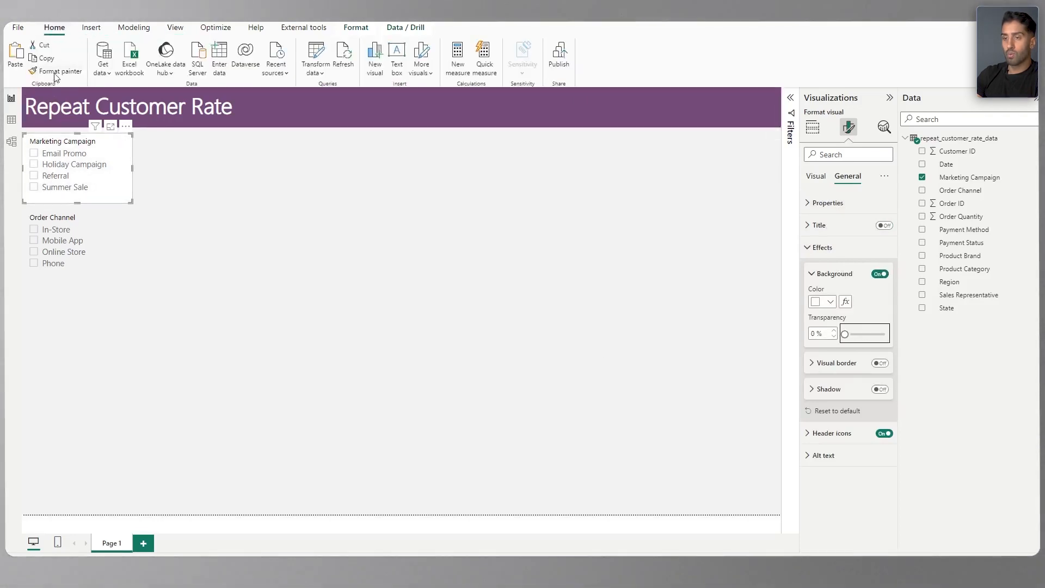
pyautogui.click(54, 71)
pyautogui.click(54, 217)
pyautogui.click(317, 248)
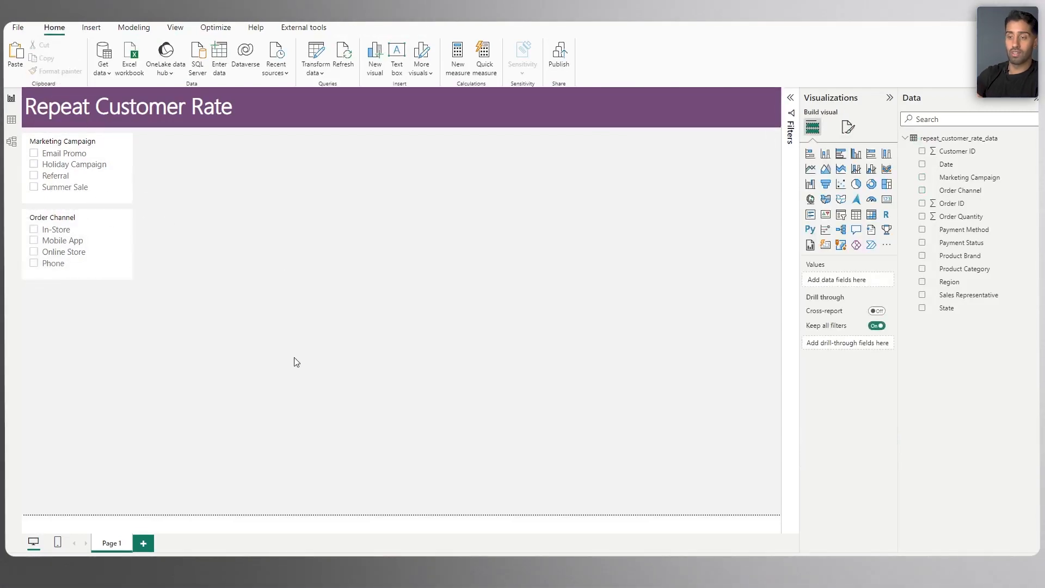
# Step: Duplicate the Order Channel slicer below itself, replace its field with Product Brand, and make it tall enough for all five brands
pyautogui.click(55, 234)
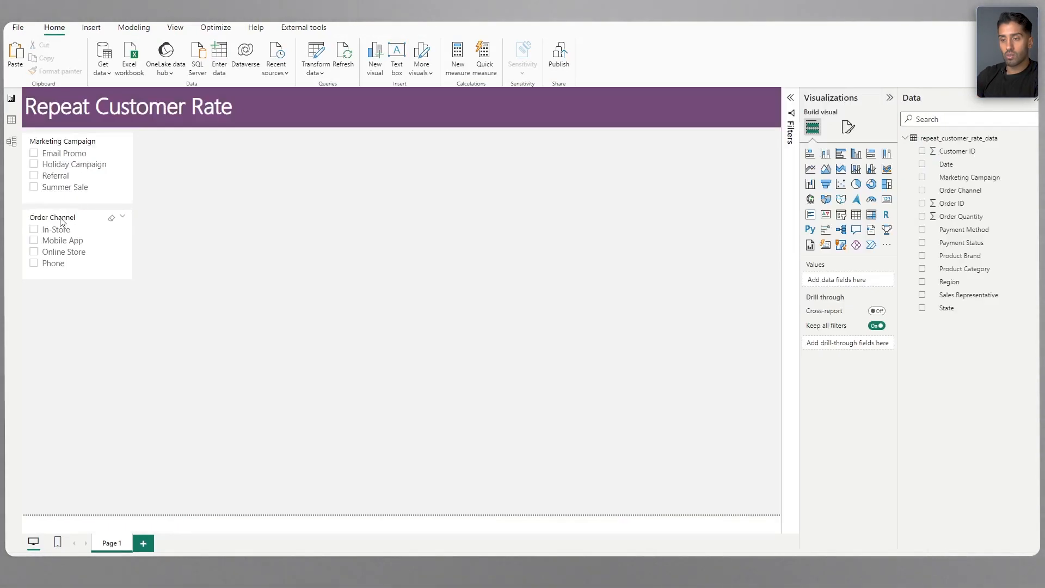
pyautogui.hotkey('ctrl', 'c')
pyautogui.hotkey('ctrl', 'v')
pyautogui.moveTo(58, 228); pyautogui.dragTo(47, 297)
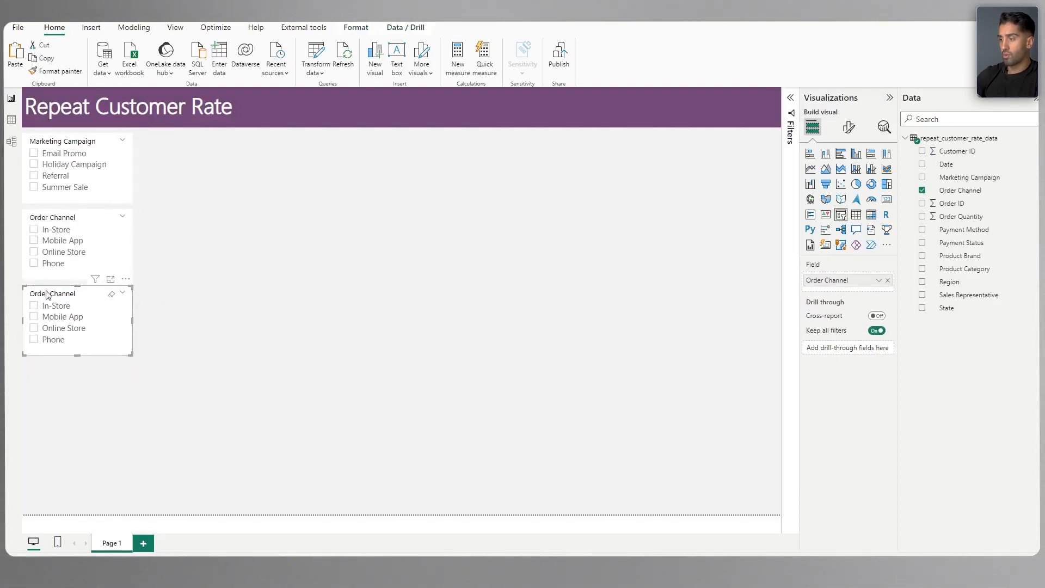
pyautogui.moveTo(955, 257); pyautogui.dragTo(841, 280)
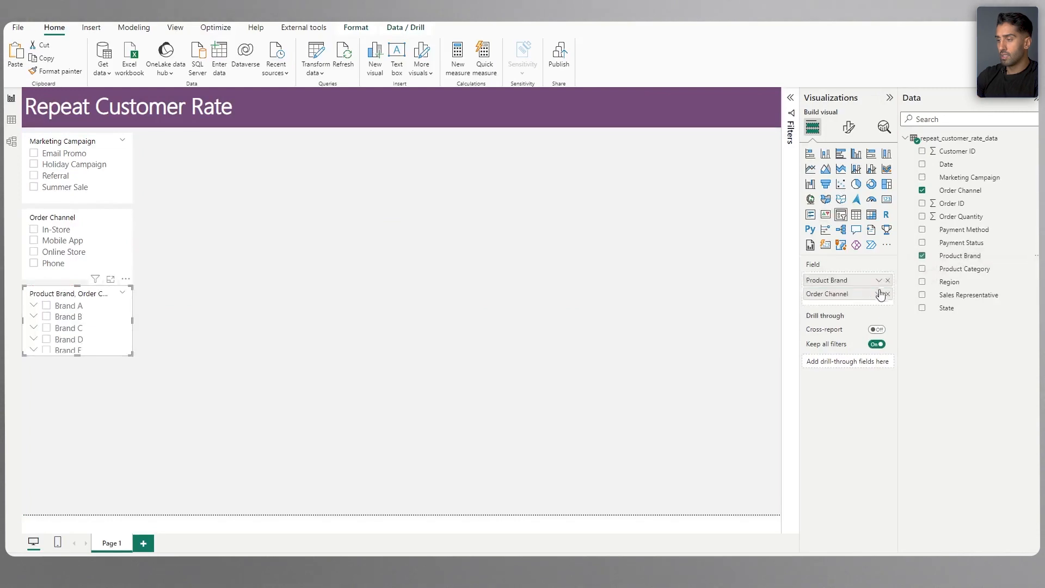
pyautogui.moveTo(77, 355)
pyautogui.mouseDown()
pyautogui.moveTo(70, 394)
pyautogui.moveTo(80, 373)
pyautogui.mouseUp()
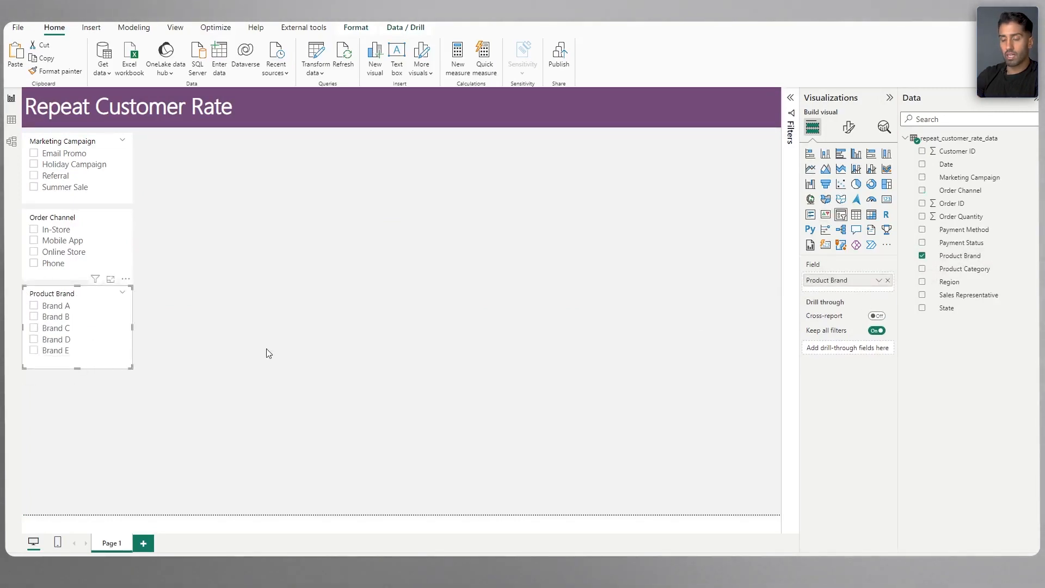
# Step: Duplicate the Product Brand slicer, place the copy below it, and replace its field with Product Category
pyautogui.hotkey('alt', 'Tab')
pyautogui.hotkey('alt', 'Tab')
pyautogui.hotkey('ctrl', 'c')
pyautogui.hotkey('ctrl', 'v')
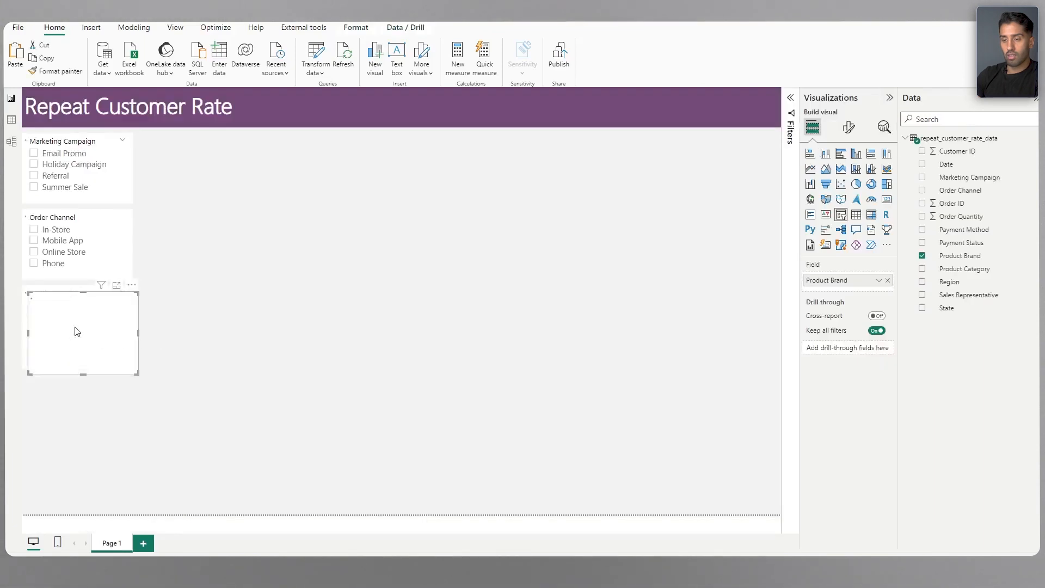
pyautogui.moveTo(66, 305); pyautogui.dragTo(60, 376)
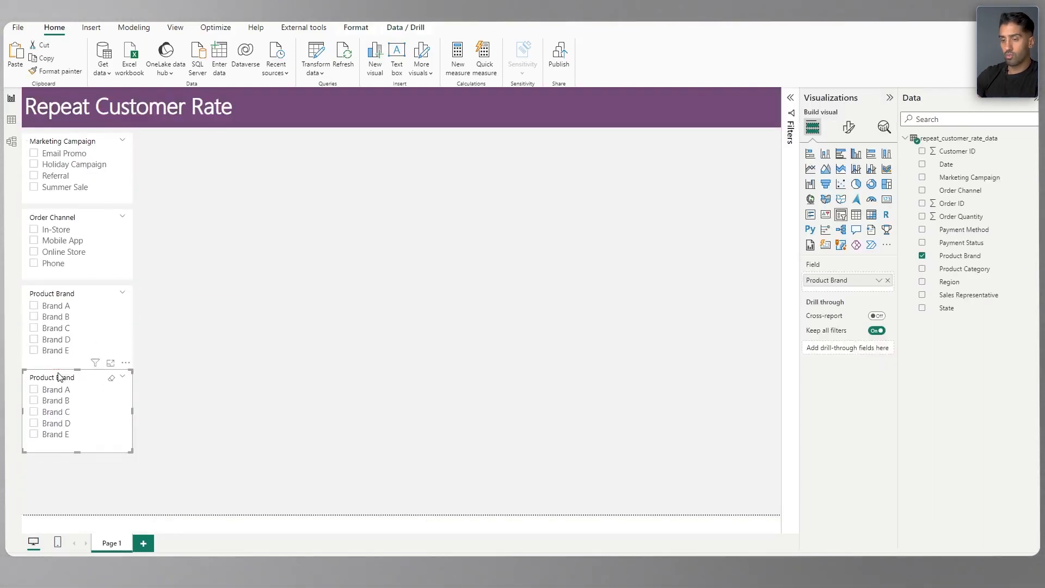
pyautogui.moveTo(974, 268); pyautogui.dragTo(849, 291)
pyautogui.click(888, 281)
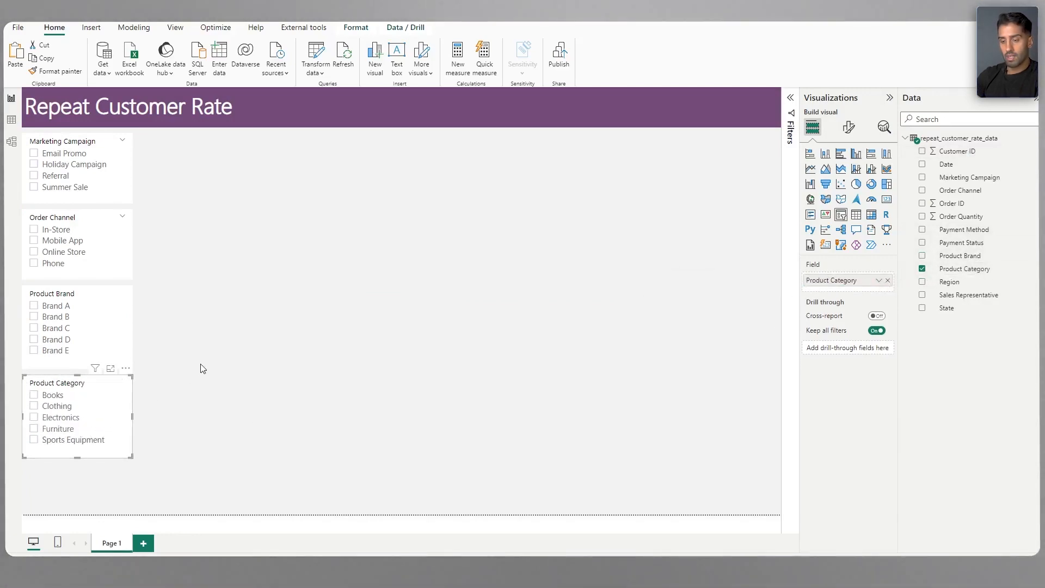
# Step: Place a duplicate Product Category slicer to the right of the Marketing Campaign slicer and stretch both Product Category slicers to the page's bottom edge
pyautogui.moveTo(87, 395); pyautogui.dragTo(184, 151)
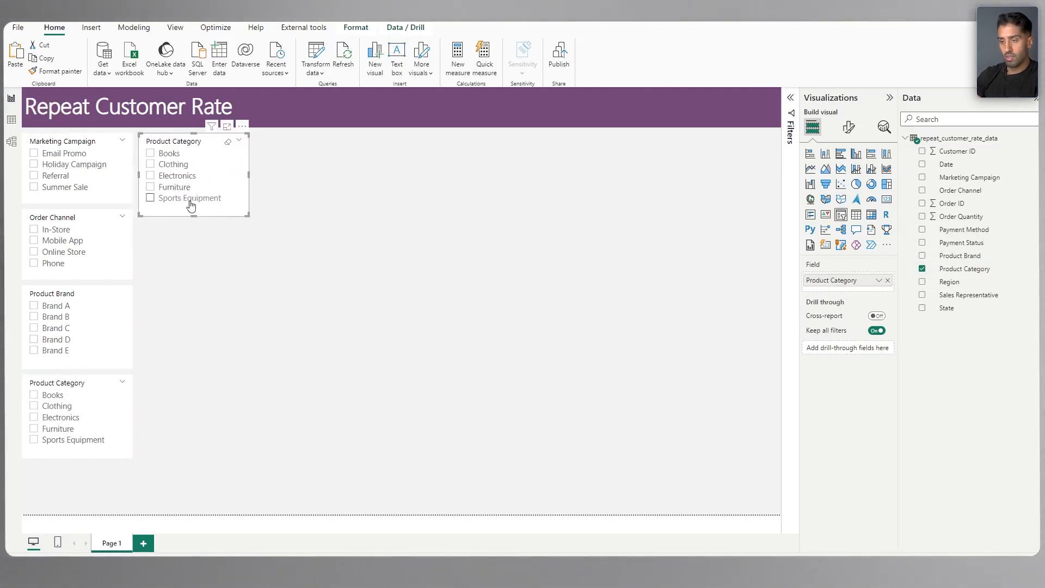
pyautogui.moveTo(197, 218); pyautogui.dragTo(198, 531)
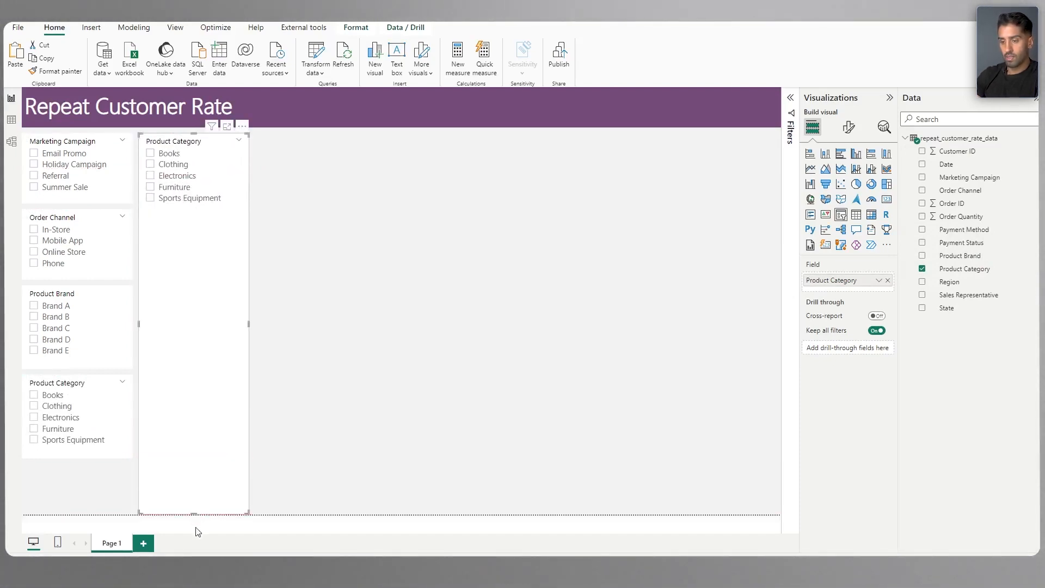
pyautogui.click(92, 456)
pyautogui.moveTo(77, 458); pyautogui.dragTo(77, 513)
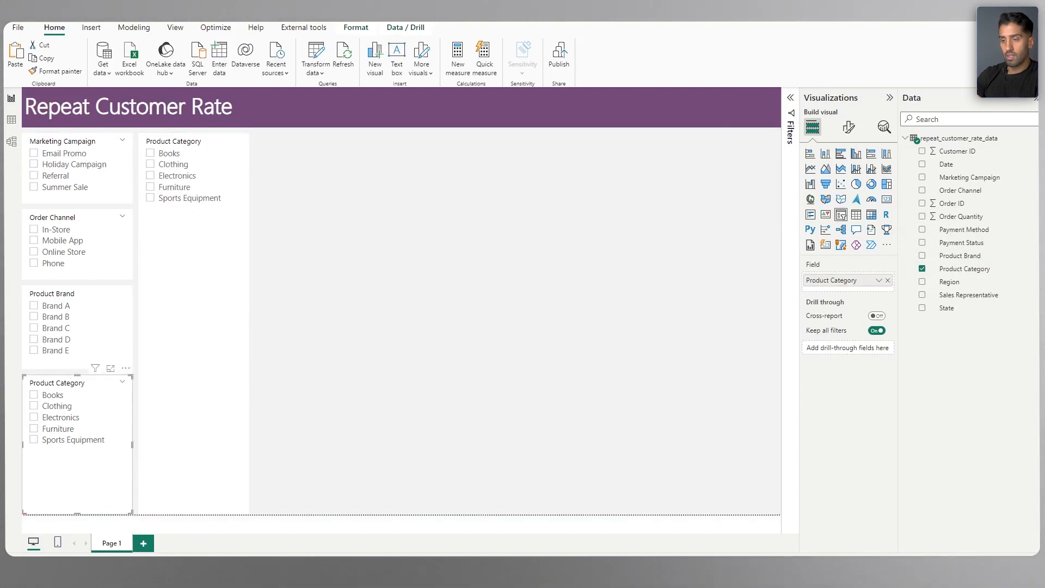
# Step: Replace the field of the tall slicer in the second column with State, and compare the layout with the finished reference report
pyautogui.click(254, 347)
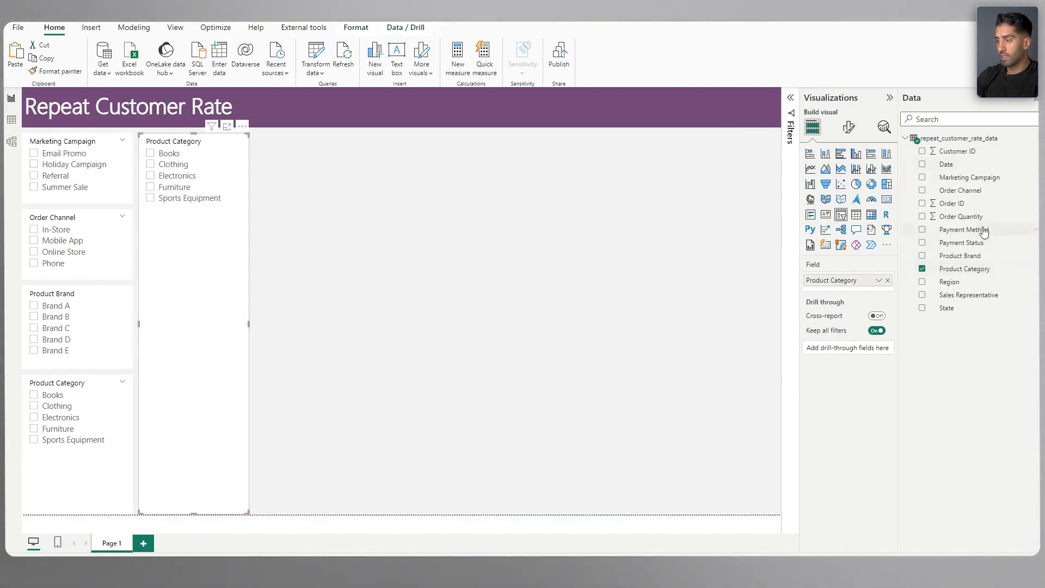
pyautogui.moveTo(960, 309); pyautogui.dragTo(849, 289)
pyautogui.click(888, 280)
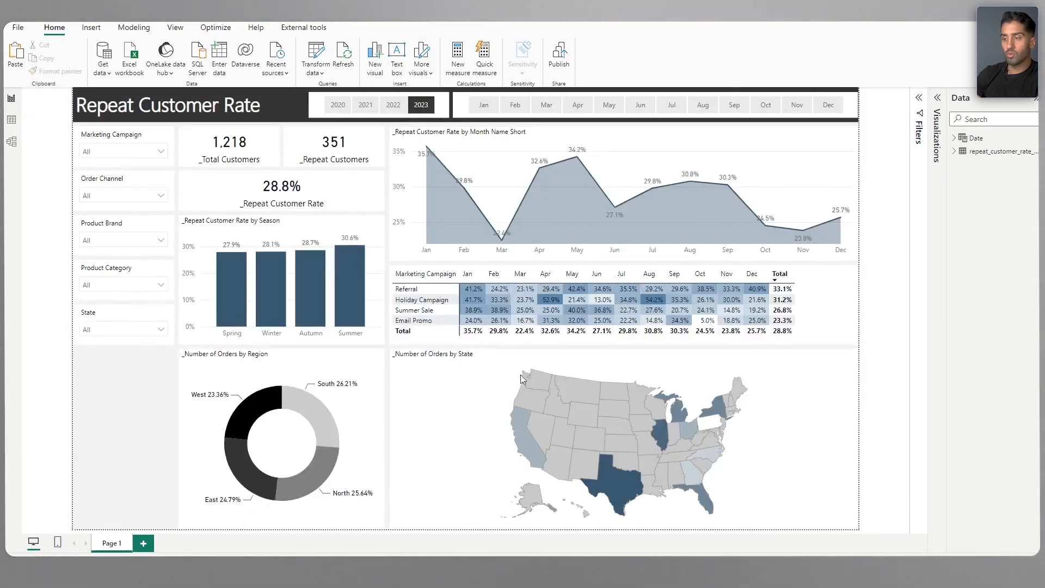
pyautogui.hotkey('alt', 'Tab')
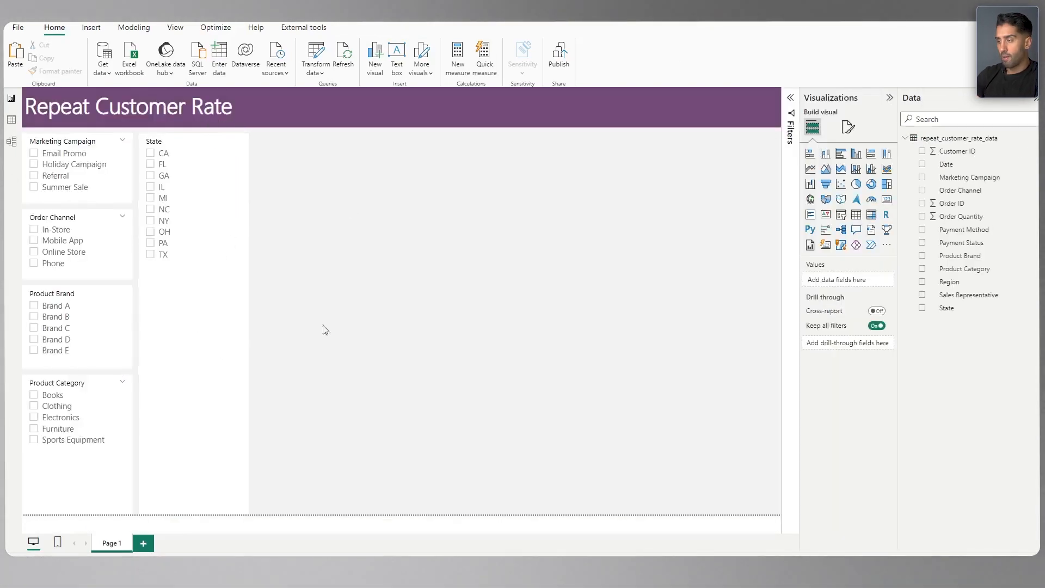
# Step: Set the State field's data category to State or Province
pyautogui.click(957, 311)
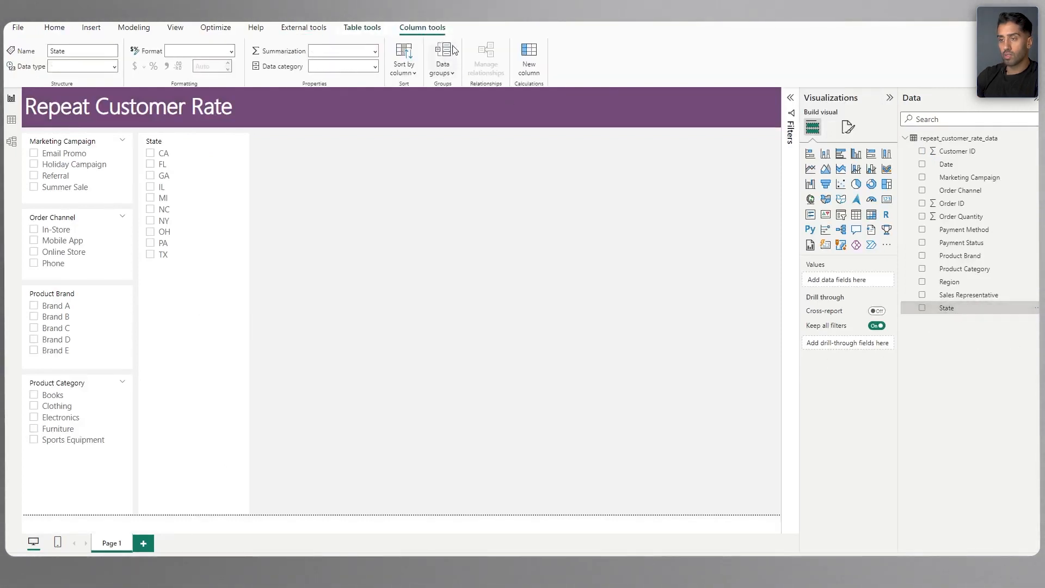
pyautogui.click(376, 65)
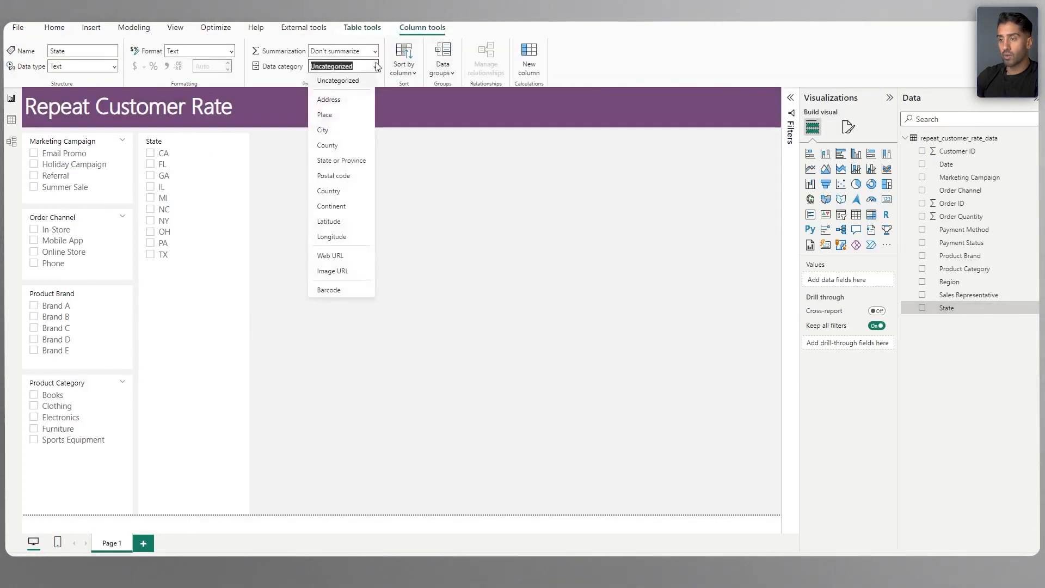
pyautogui.click(338, 162)
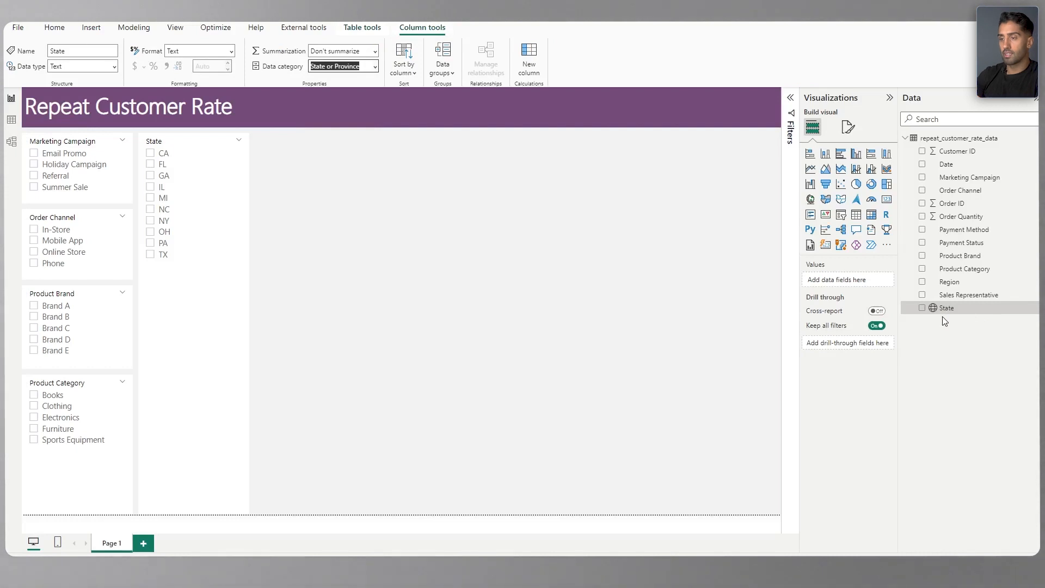
pyautogui.click(395, 250)
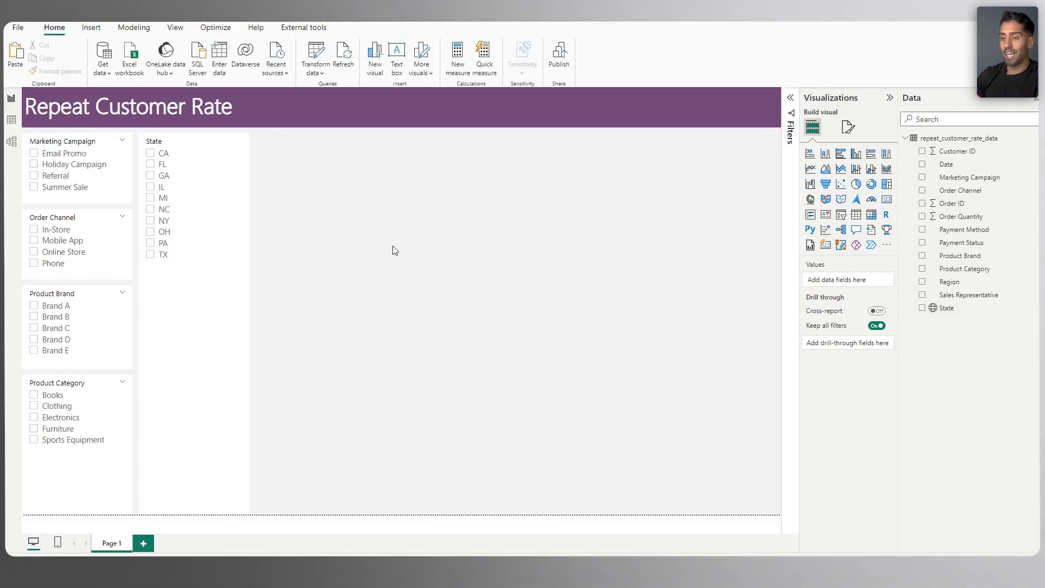
# Step: Narrow the State slicer to fit its state codes, and compare the page with the finished reference report
pyautogui.click(243, 310)
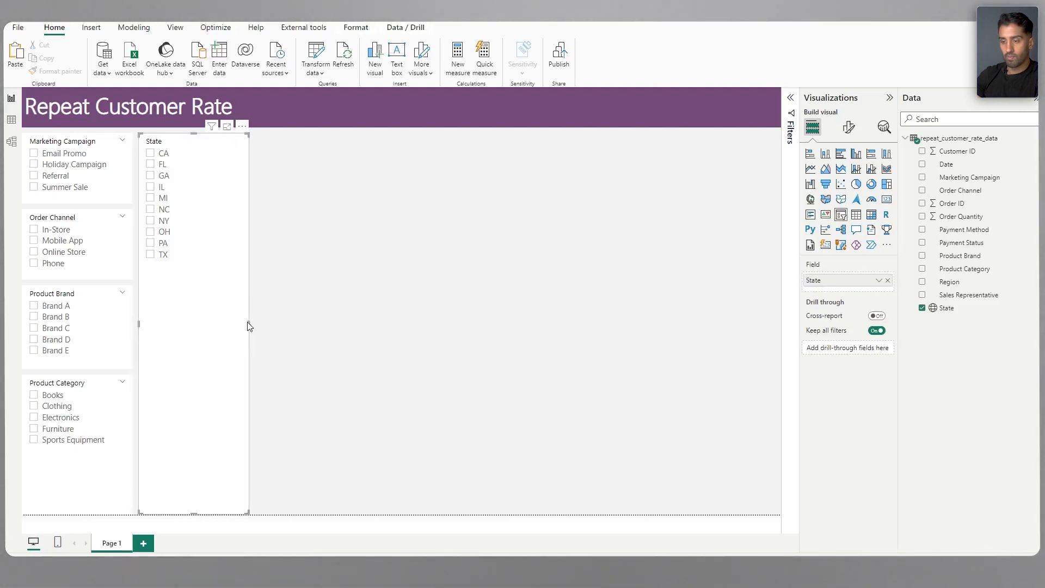
pyautogui.moveTo(248, 322); pyautogui.dragTo(202, 328)
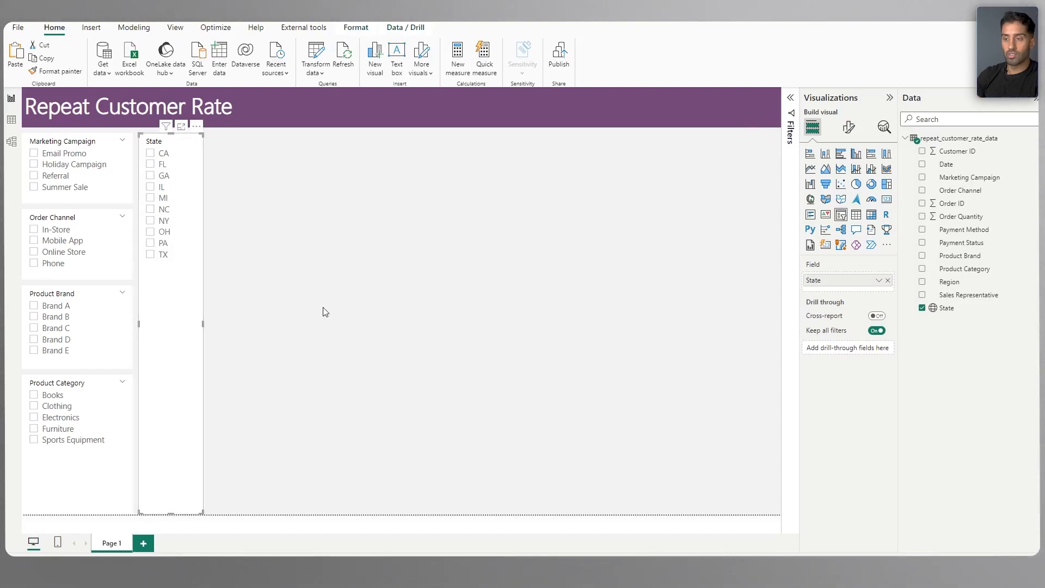
pyautogui.click(388, 338)
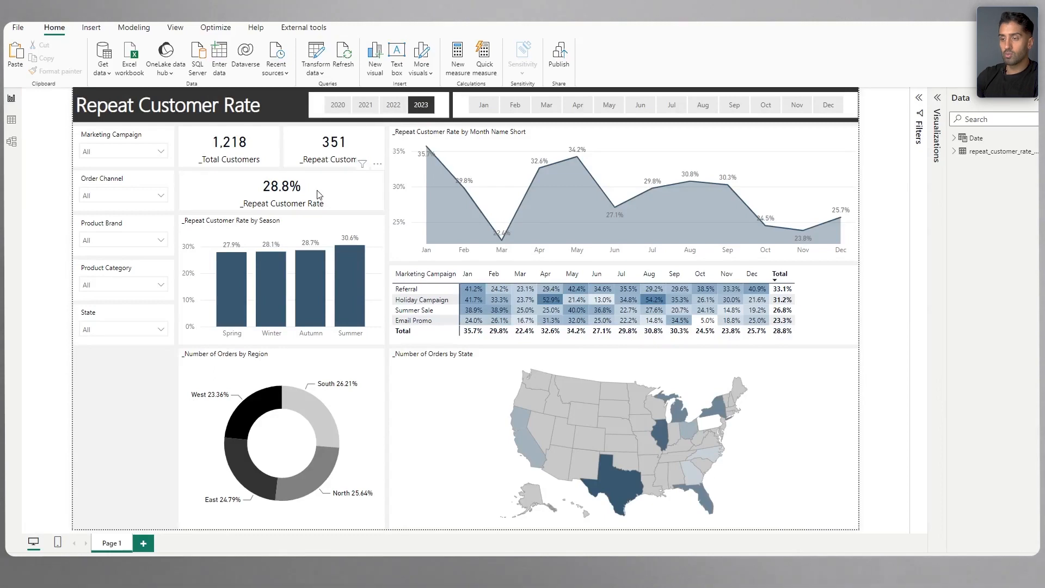
pyautogui.hotkey('alt', 'Tab')
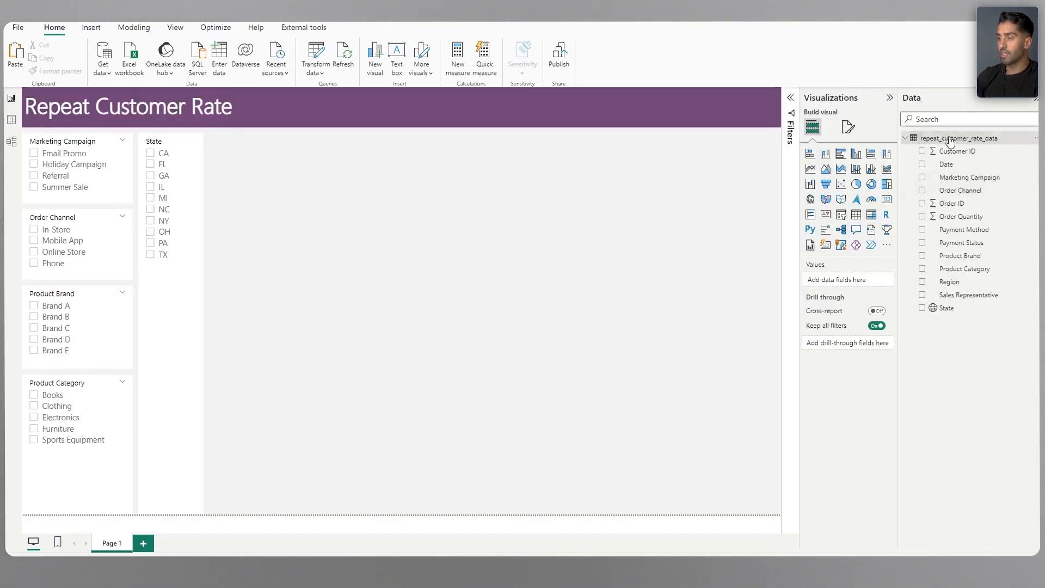
# Step: Create a measure in repeat_customer_rate_data: _Total Customers = DISTINCTCOUNT( repeat_customer_rate_data[Customer ID] )
pyautogui.rightClick(949, 140)
pyautogui.click(376, 271)
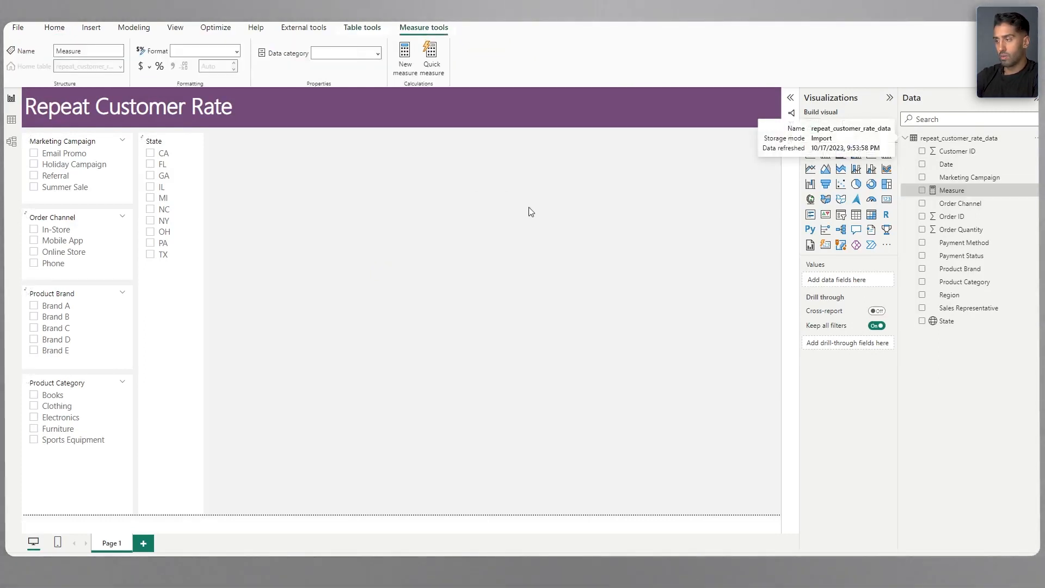
pyautogui.write('_Total Customers = DIS')
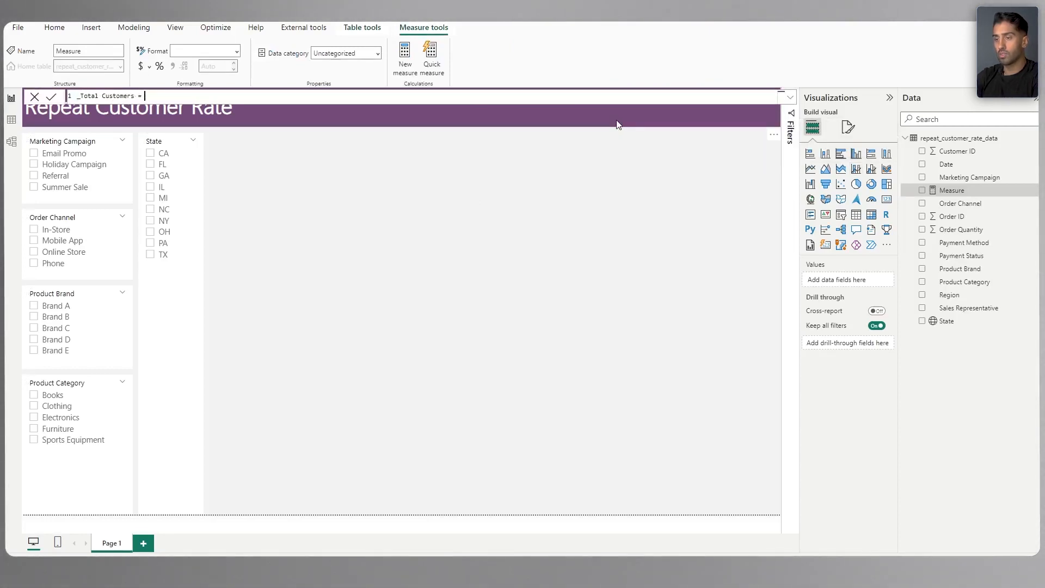
pyautogui.press('Down')
pyautogui.press('Down')
pyautogui.press('Tab')
pyautogui.write('CUst')
pyautogui.press('Tab')
pyautogui.write(')')
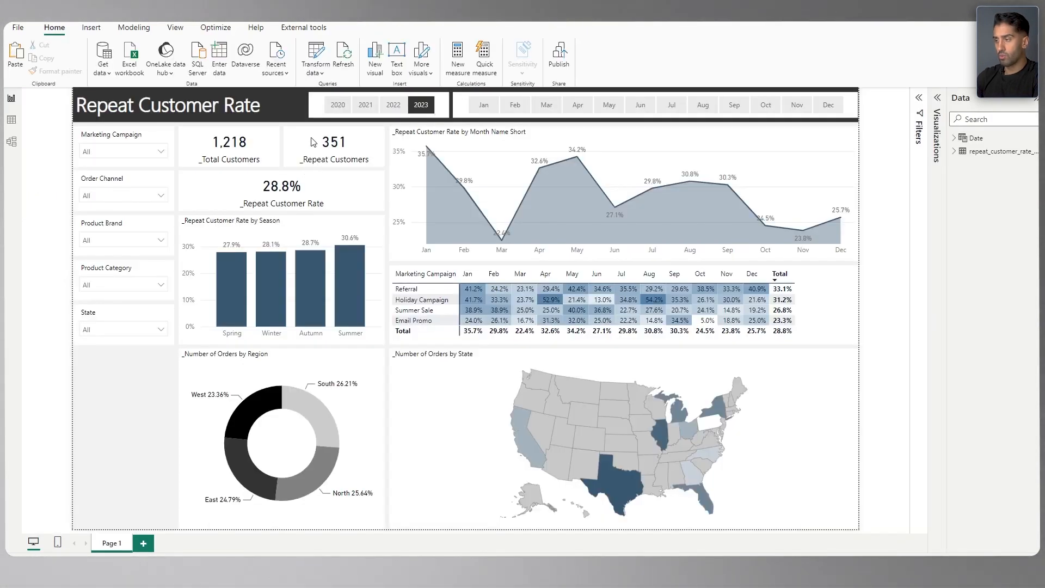
# Step: In the reference report, expand the repeat_customer_rate_data table and examine the formulas of the _Total Customers and _Number of Orders measures
pyautogui.click(952, 152)
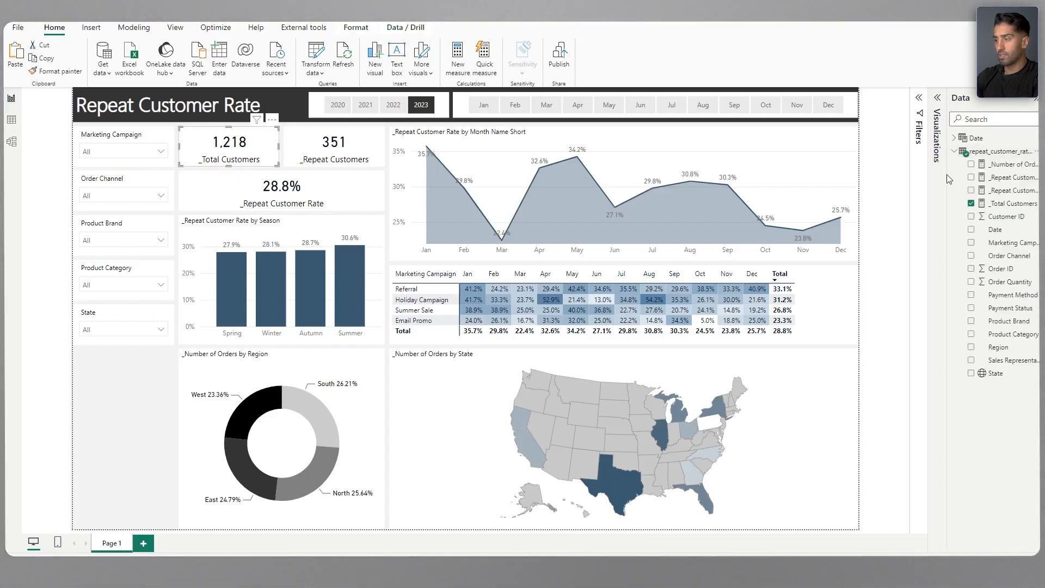
pyautogui.moveTo(948, 180); pyautogui.dragTo(895, 186)
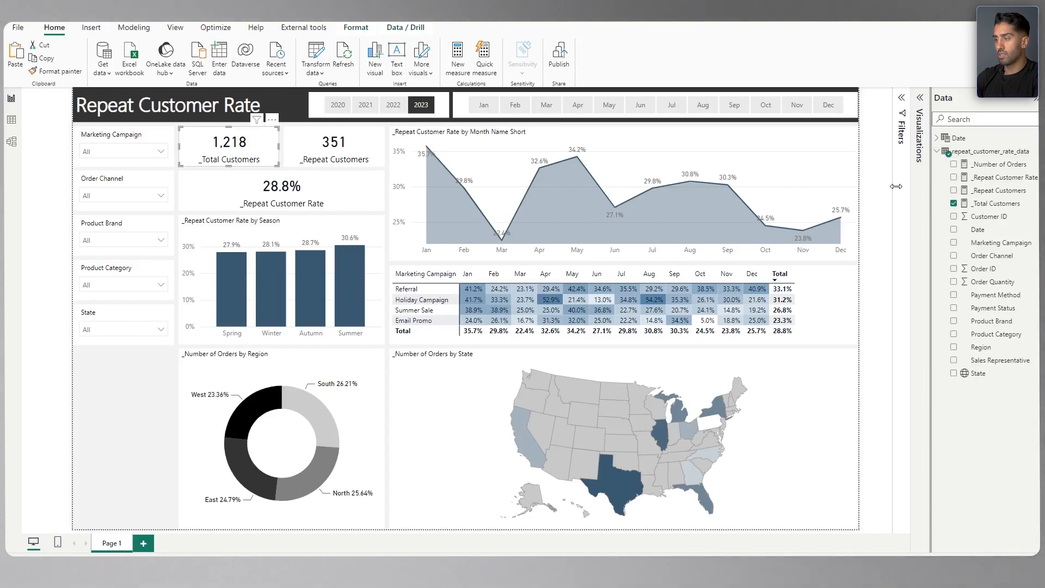
pyautogui.click(973, 206)
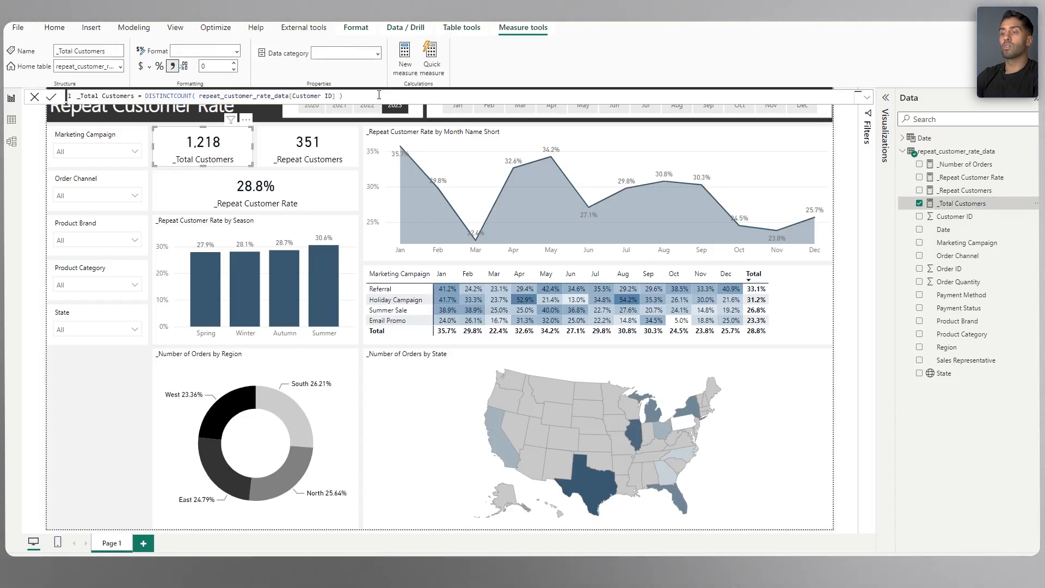
pyautogui.click(962, 165)
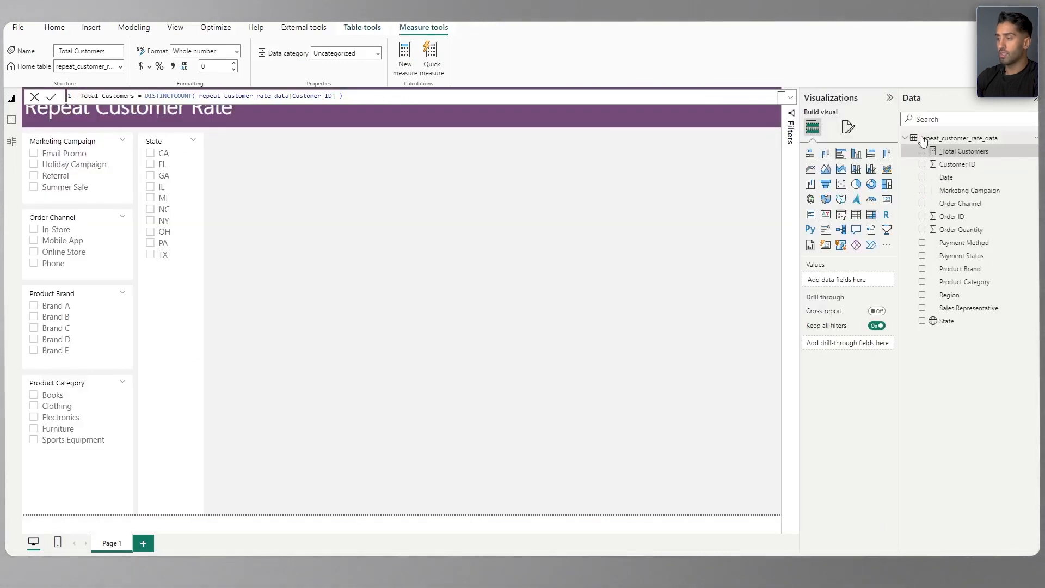
# Step: In the working report, create a measure _Total Orders = DISTINCTCOUNT( repeat_customer_rate_data[Order ID] )
pyautogui.rightClick(924, 142)
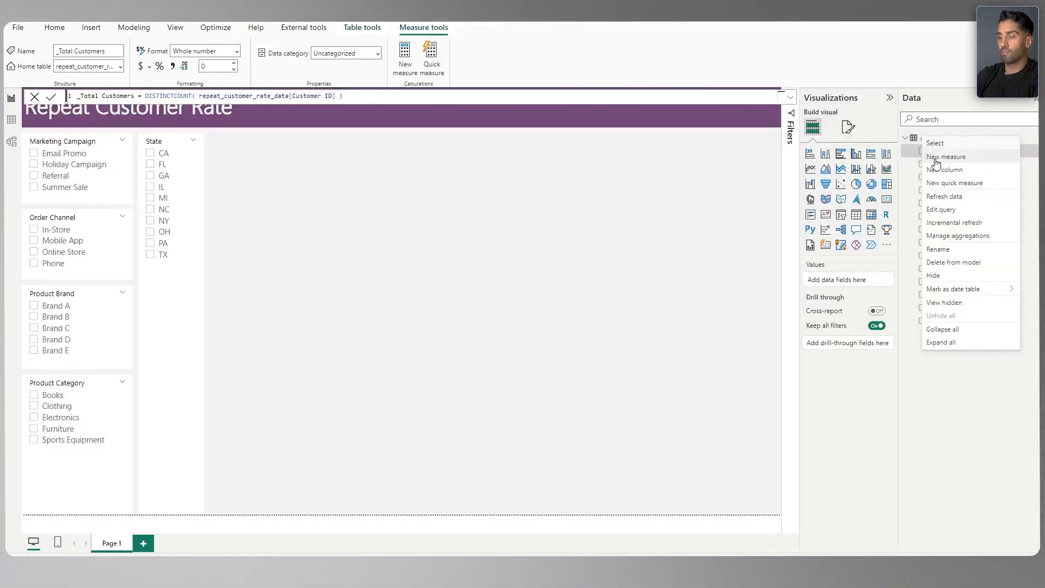
pyautogui.click(936, 158)
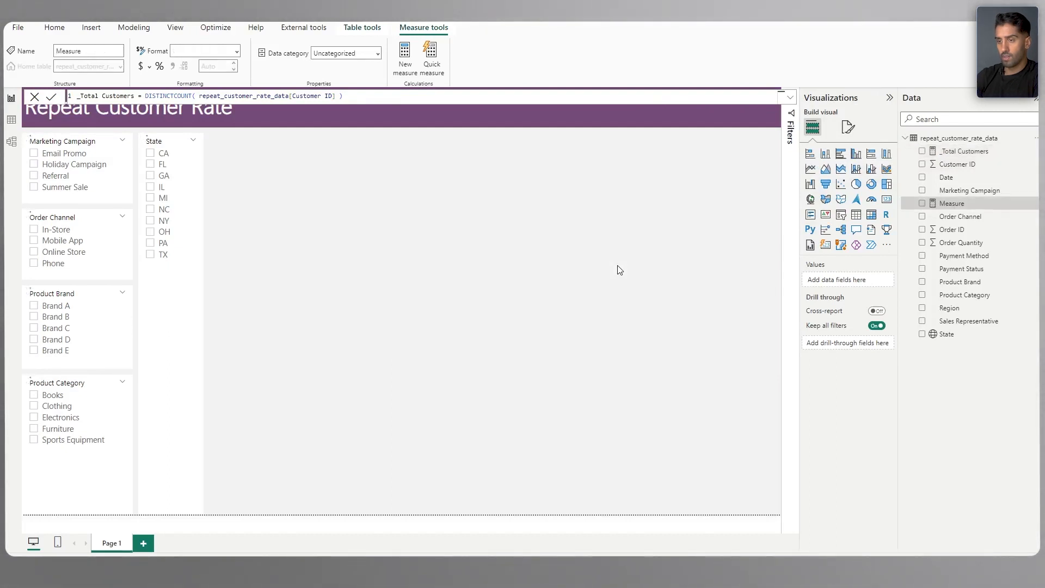
pyautogui.write('_Tot')
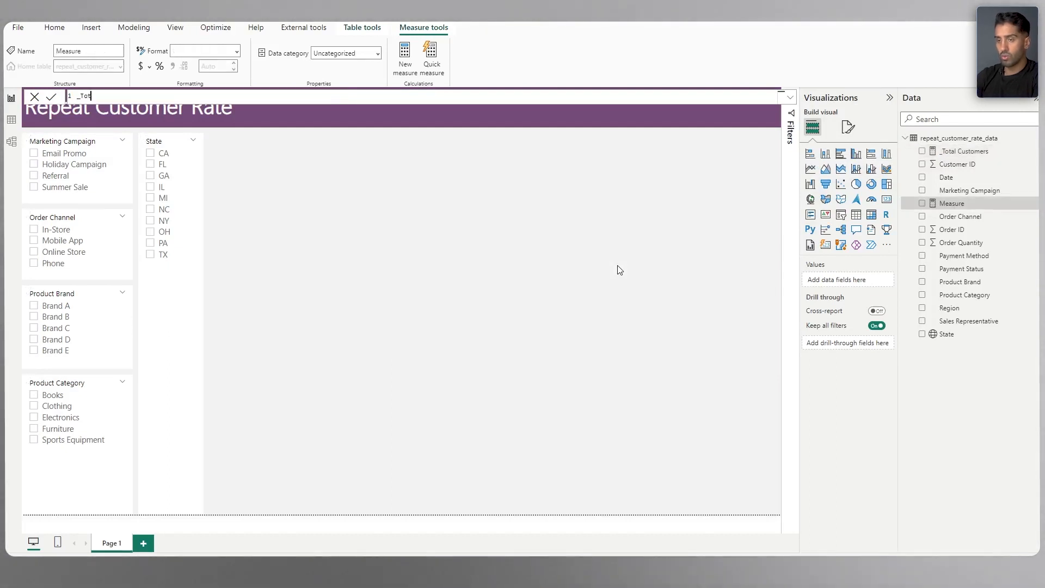
pyautogui.write('al Orders = DIS')
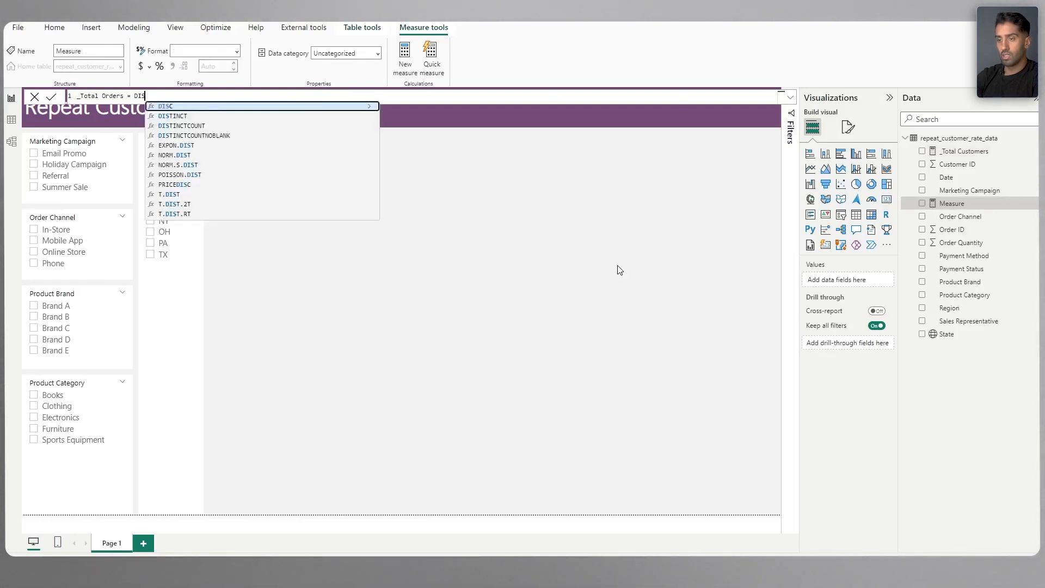
pyautogui.write('TINCTCOUNT( Ord')
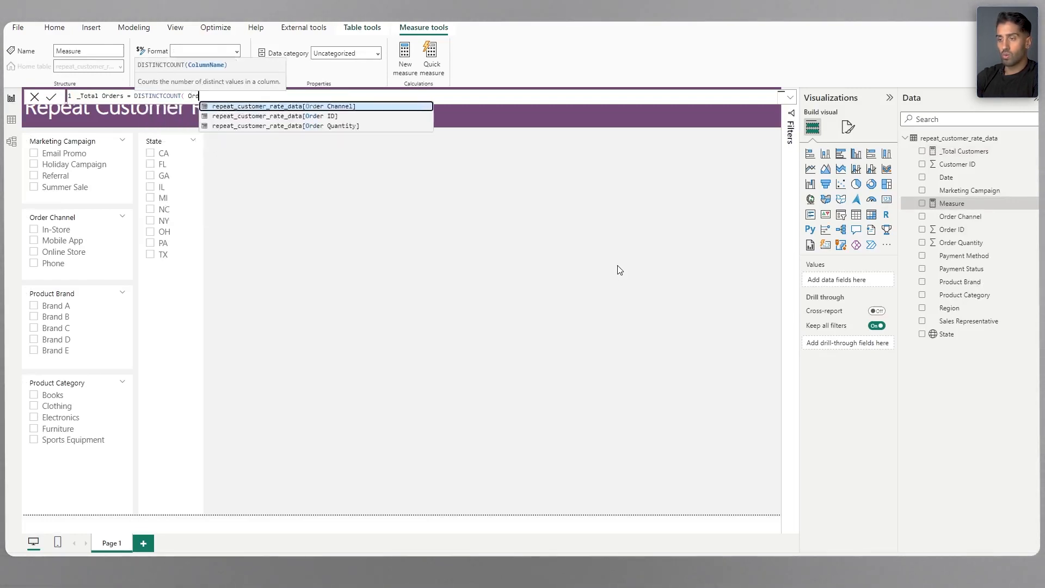
pyautogui.press('Down')
pyautogui.press('Tab')
pyautogui.write(')')
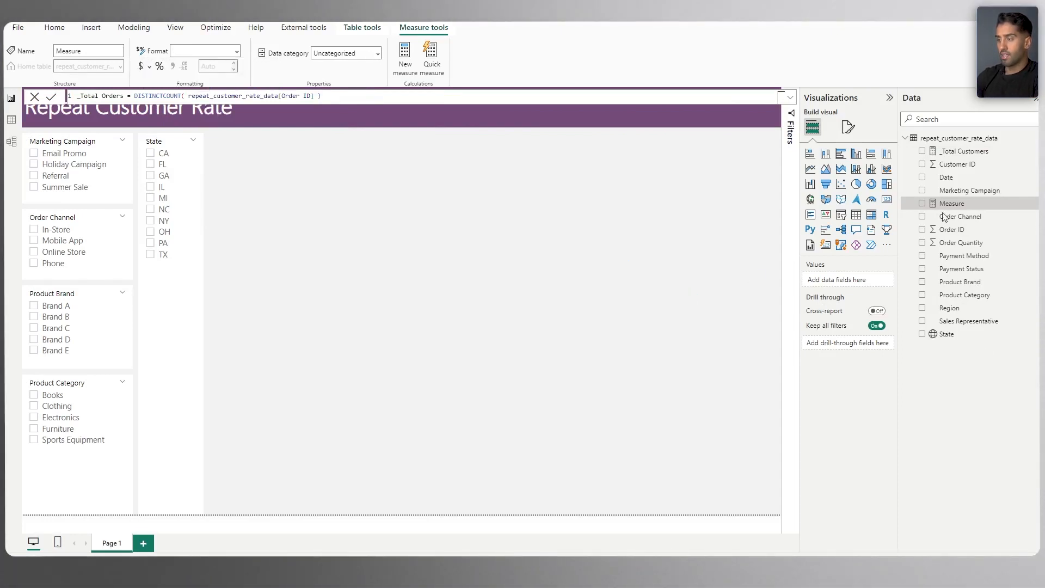
pyautogui.click(563, 310)
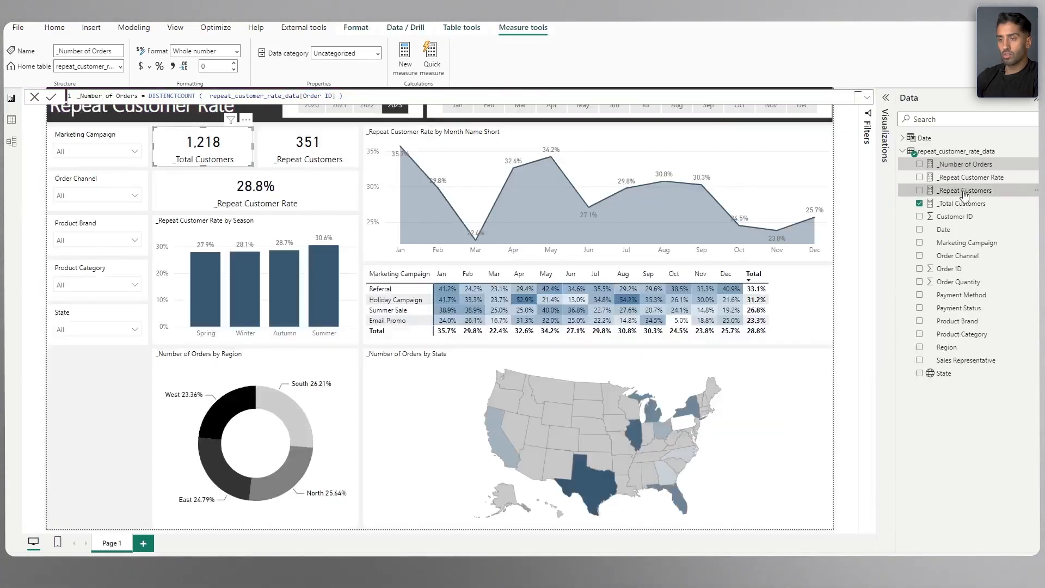
# Step: Check the reference _Repeat Customers formula and start a measure of that name in the working report with CALCULATE( [_Total Customers] , on its third line
pyautogui.click(964, 190)
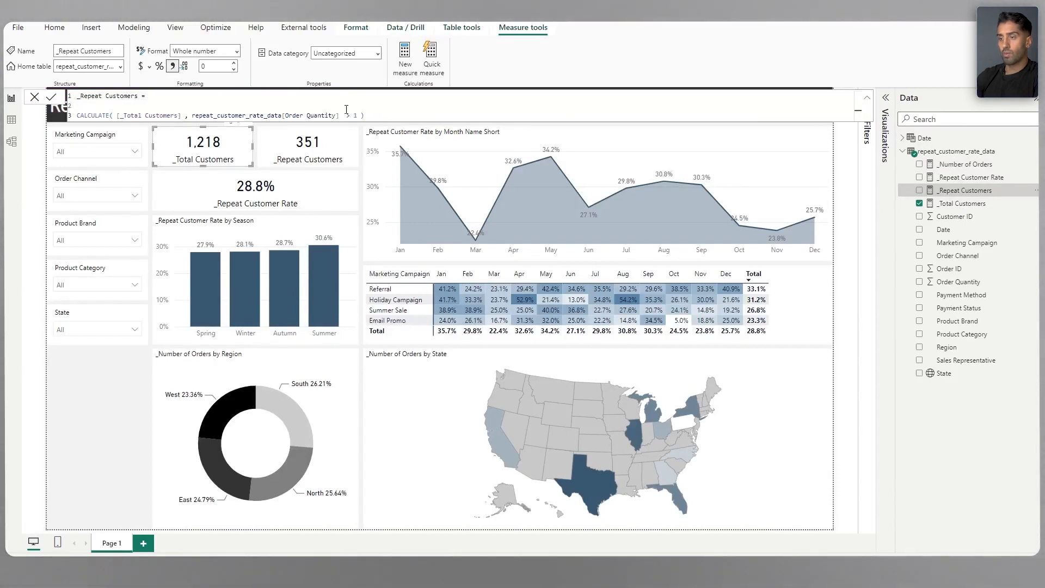
pyautogui.click(375, 116)
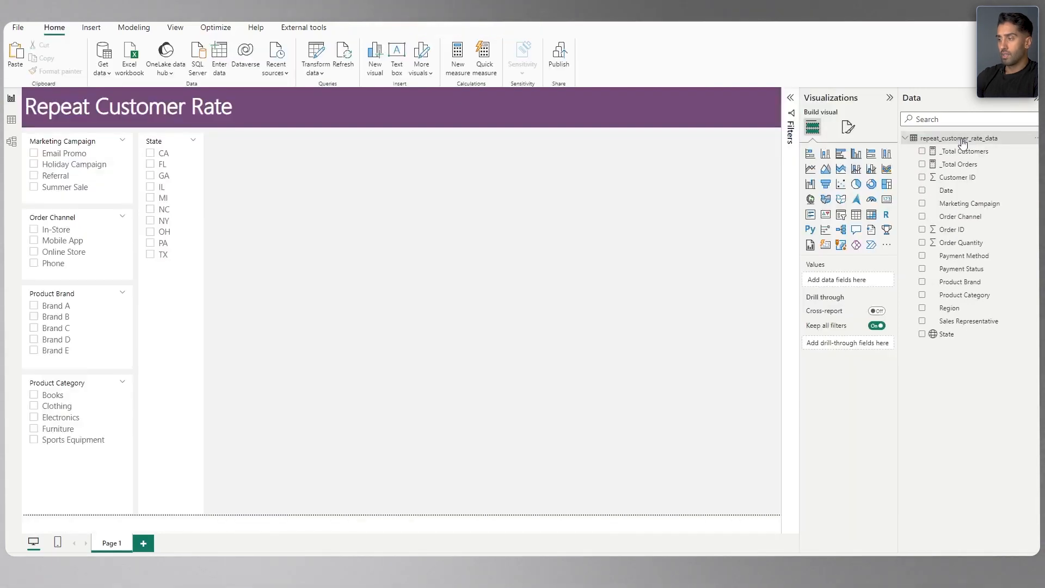
pyautogui.rightClick(959, 138)
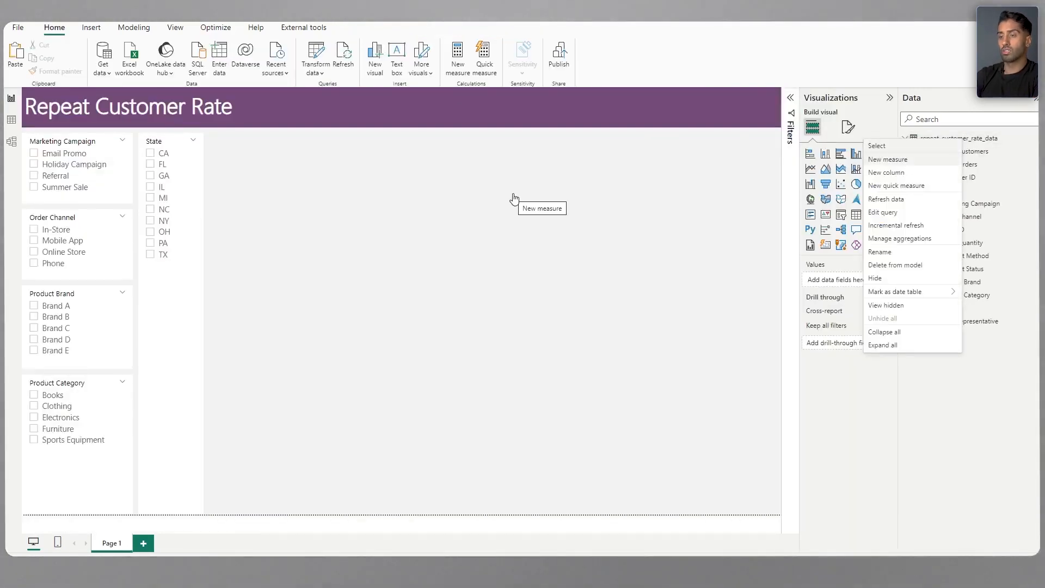
pyautogui.click(515, 198)
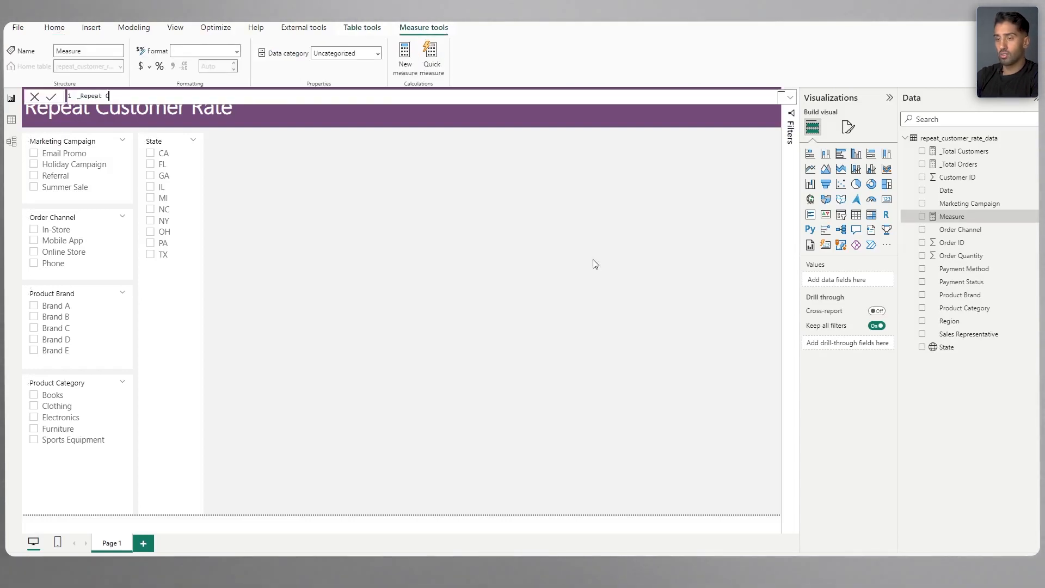
pyautogui.write('ustomer Rate =')
pyautogui.hotkey('shift', 'Return')
pyautogui.hotkey('shift', 'Return')
pyautogui.write('CALCULATE(')
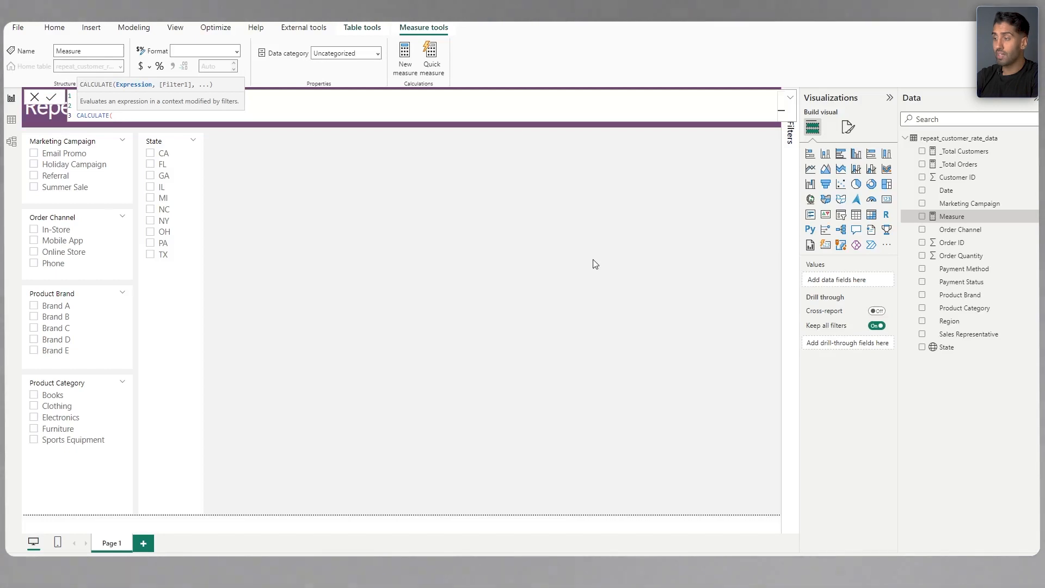
pyautogui.write('_')
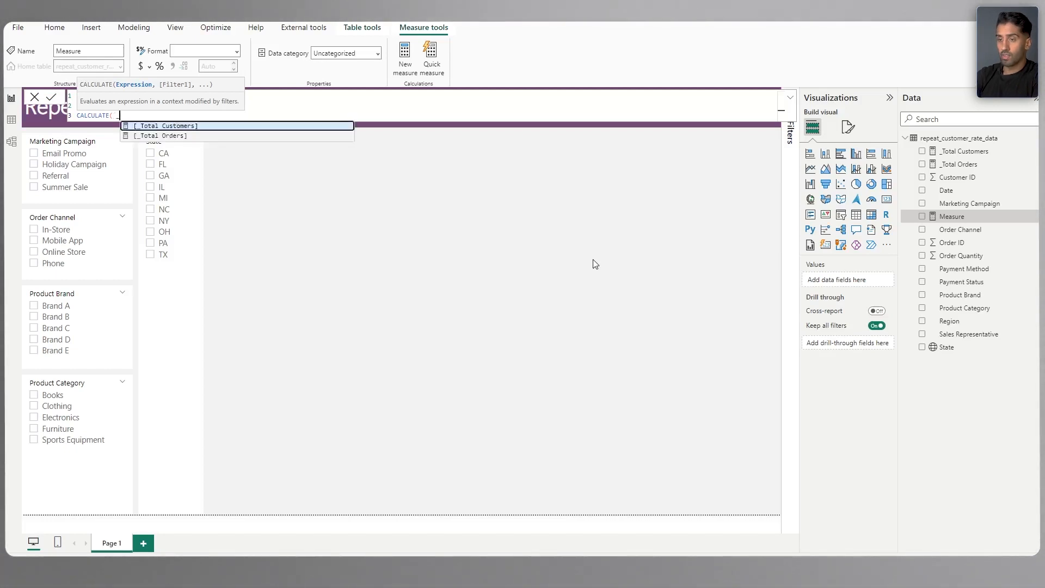
pyautogui.press('Tab')
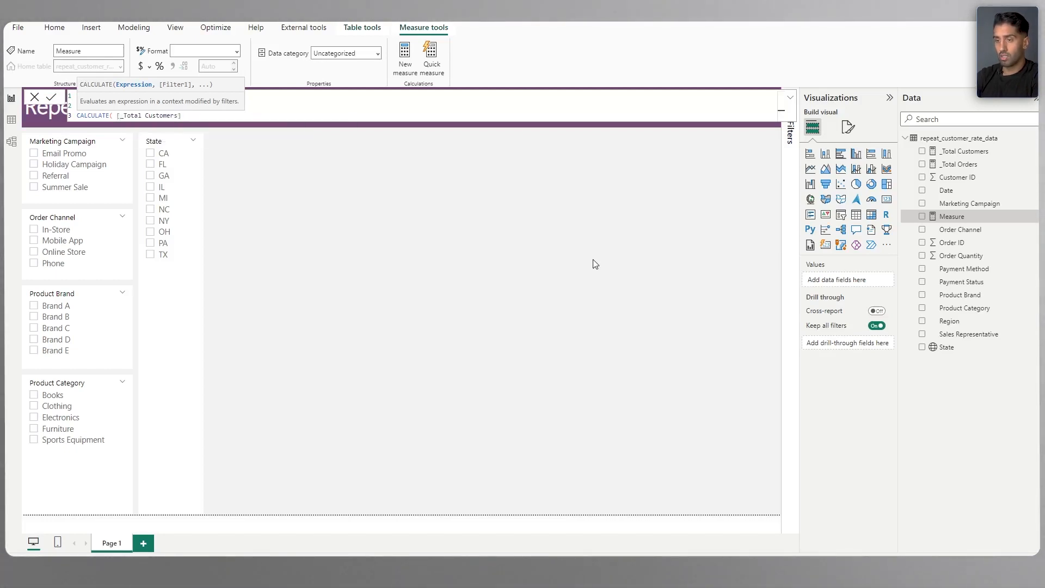
pyautogui.write(',')
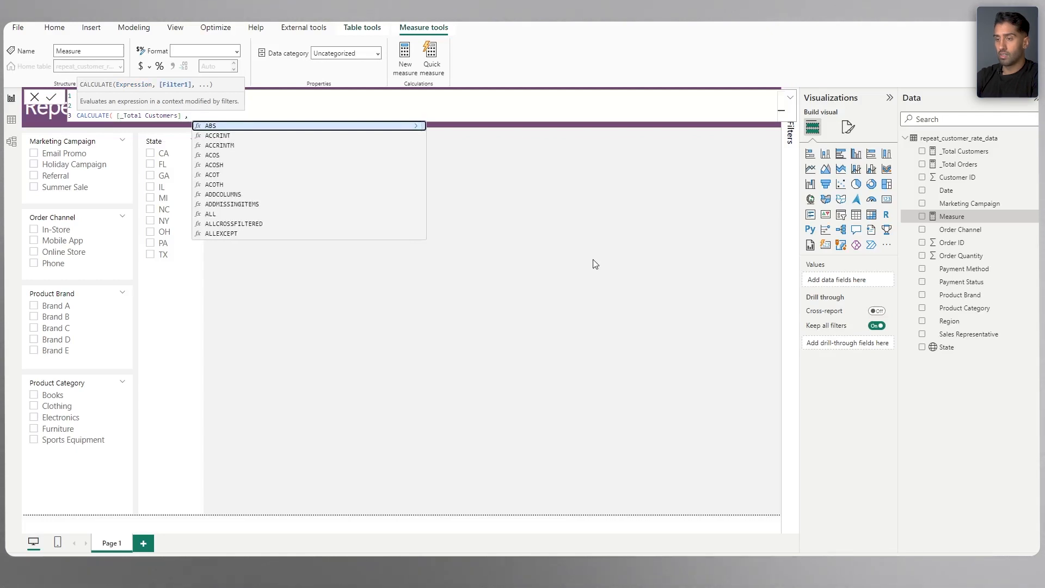
# Step: Complete the _Repeat Customers measure with the filter repeat_customer_rate_data[Order Quantity] > 1 and commit it
pyautogui.write(' Ord')
pyautogui.press('Down')
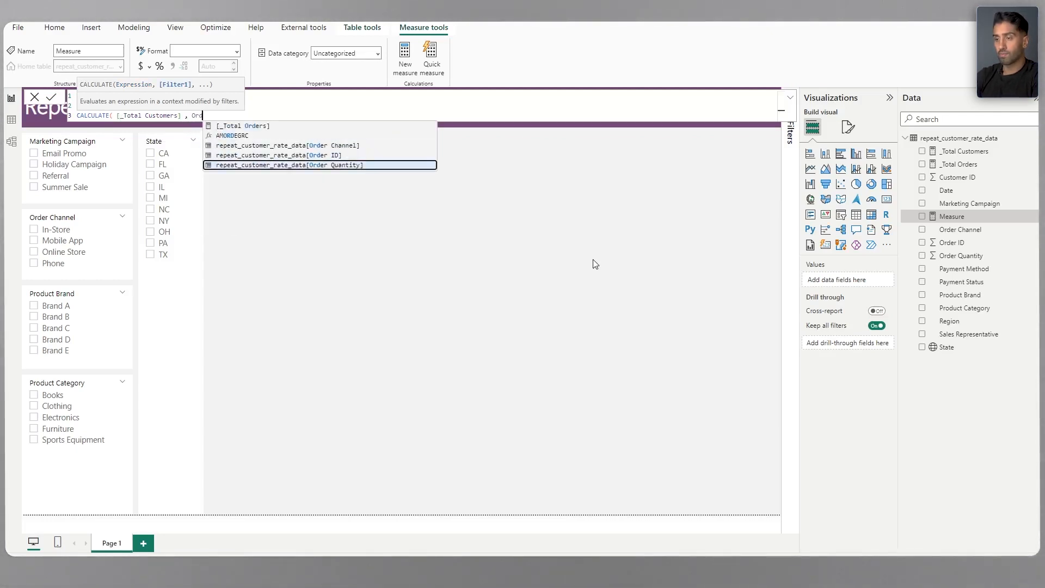
pyautogui.press('Down')
pyautogui.press('Tab')
pyautogui.write('> 1 ')
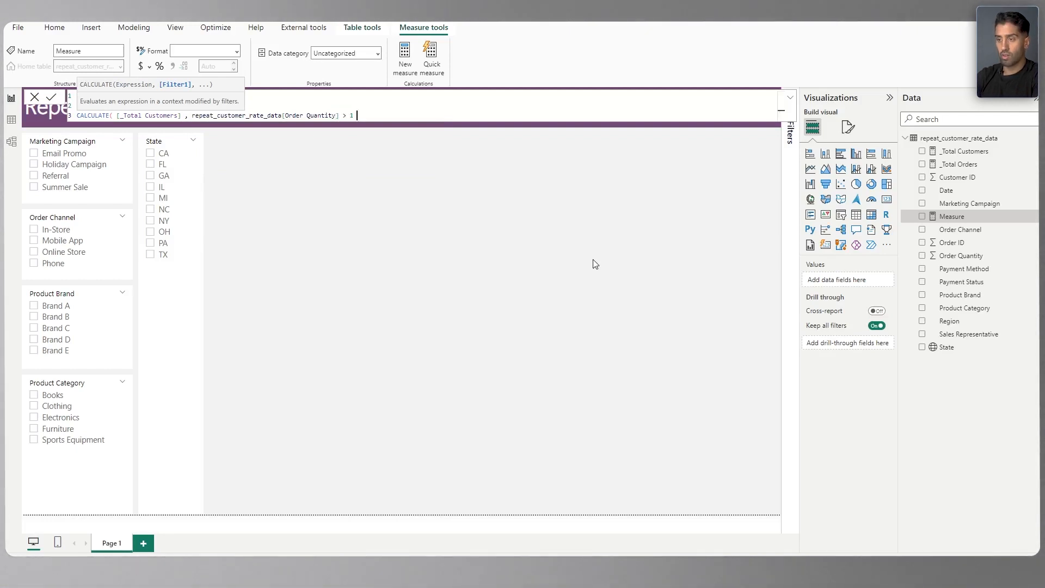
pyautogui.write(')')
pyautogui.press('Return')
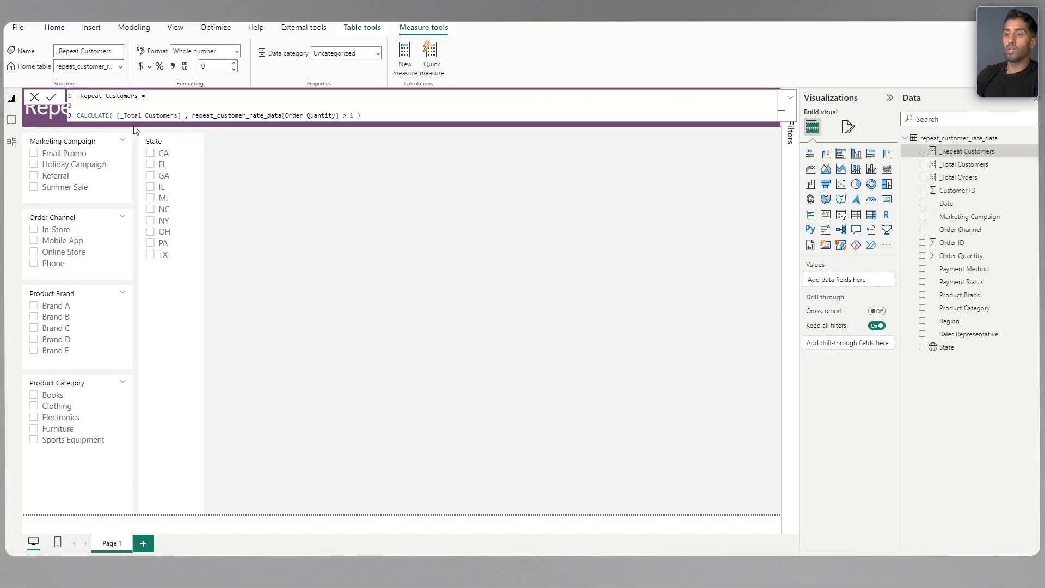
pyautogui.click(461, 279)
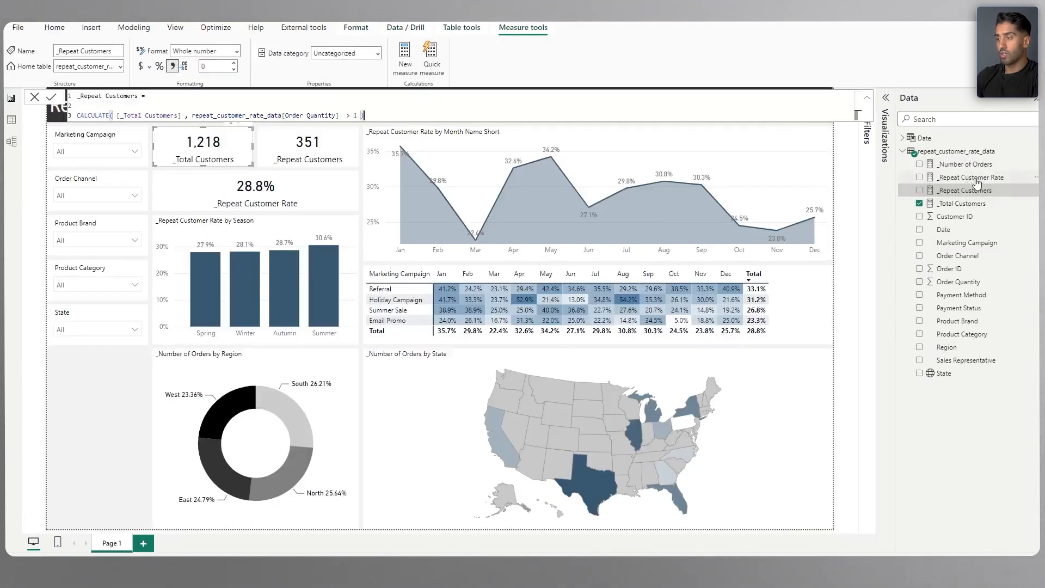
# Step: Check the reference _Repeat Customer Rate formula and start a measure of that name in the working report's repeat_customer_rate_data table
pyautogui.click(974, 178)
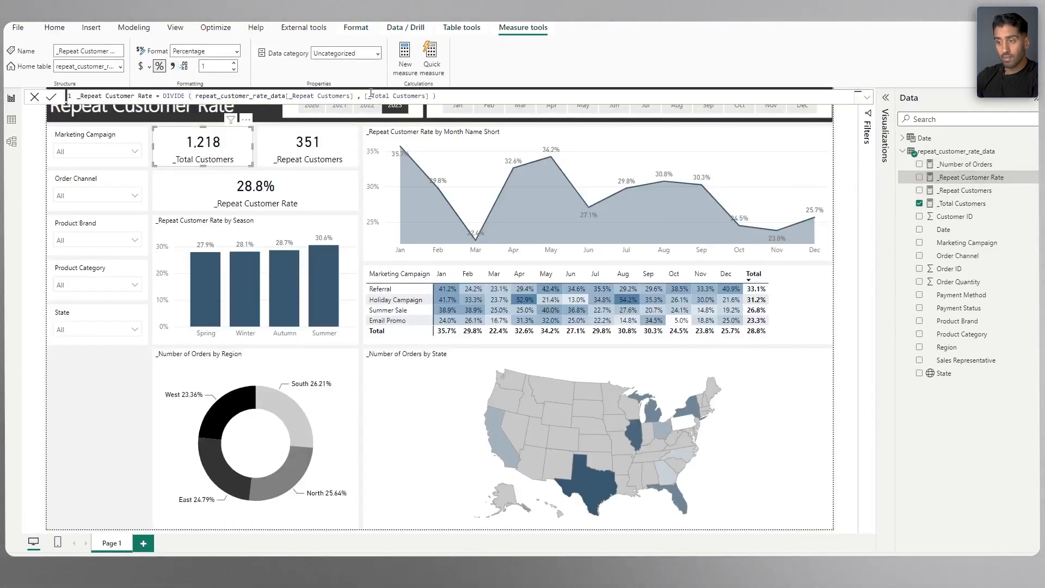
pyautogui.hotkey('alt', 'Tab')
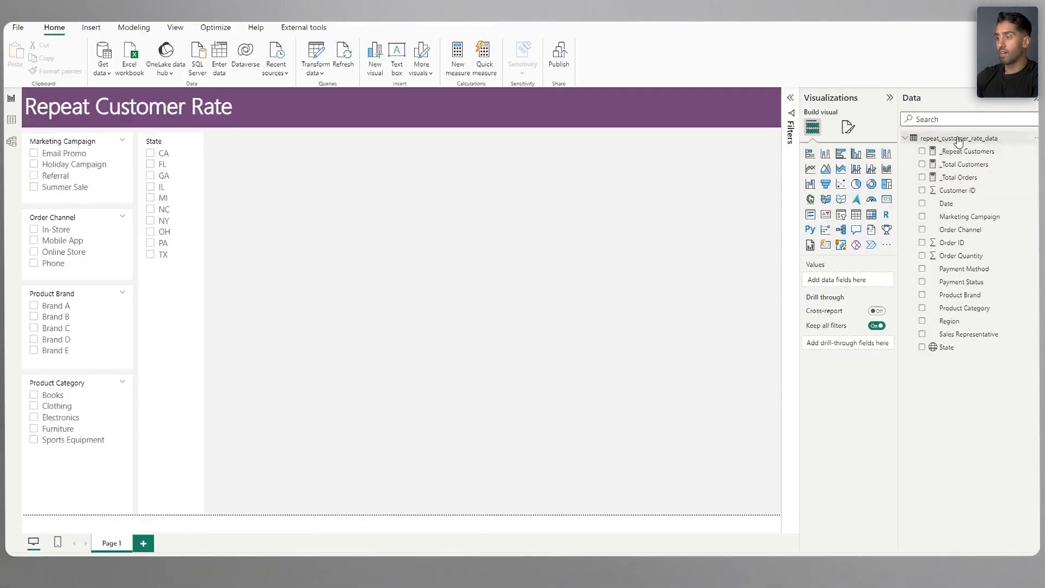
pyautogui.rightClick(957, 139)
pyautogui.click(892, 158)
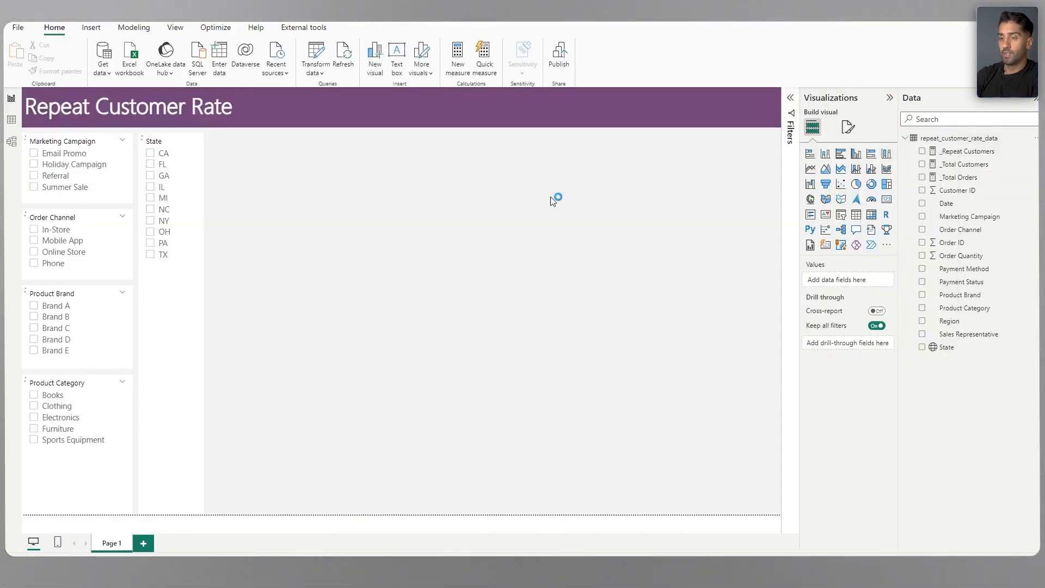
pyautogui.hotkey('ctrl', 'a')
pyautogui.write('_Rep')
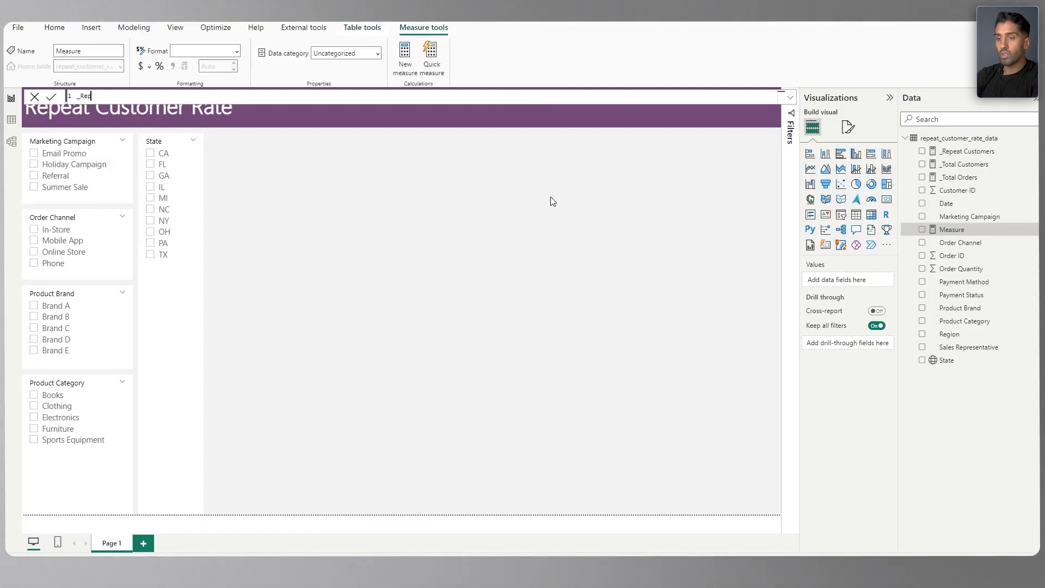
pyautogui.write('eat Customer Rate =')
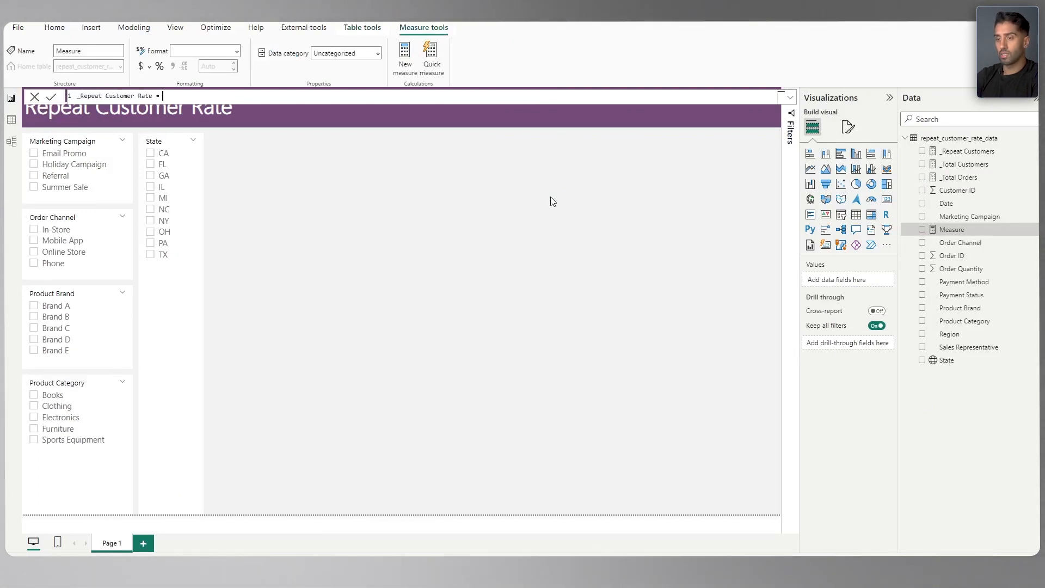
# Step: Define the _Repeat Customer Rate measure on its third line as DIVIDE( [_Repeat Customers] , [_Total Customers] ) and commit it
pyautogui.hotkey('shift', 'Return')
pyautogui.hotkey('shift', 'Return')
pyautogui.write('DIVDE')
pyautogui.press('BackSpace')
pyautogui.press('BackSpace')
pyautogui.press('BackSpace')
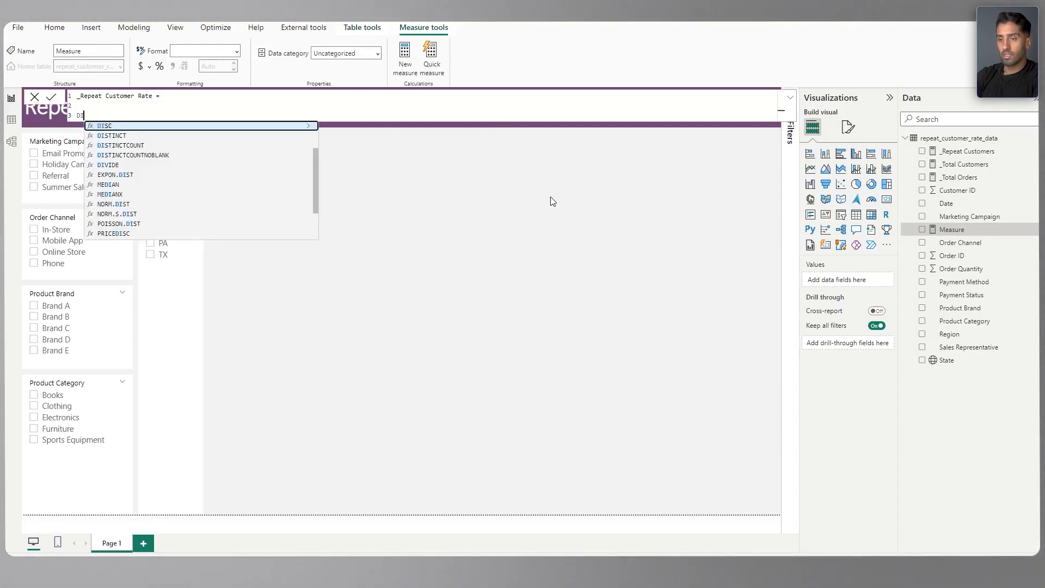
pyautogui.write('VIDE(')
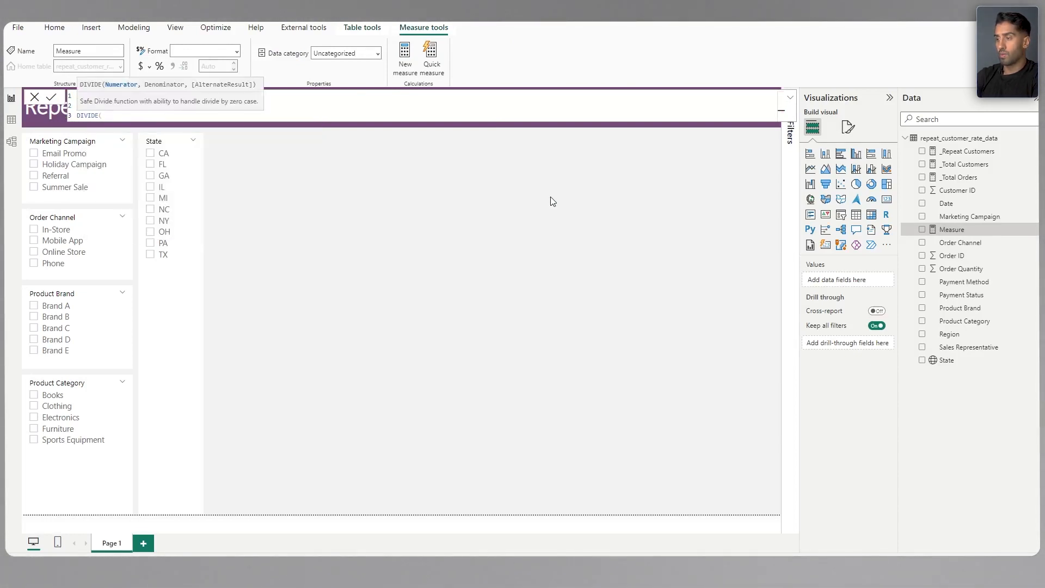
pyautogui.write(' [_')
pyautogui.press('Tab')
pyautogui.write(', ')
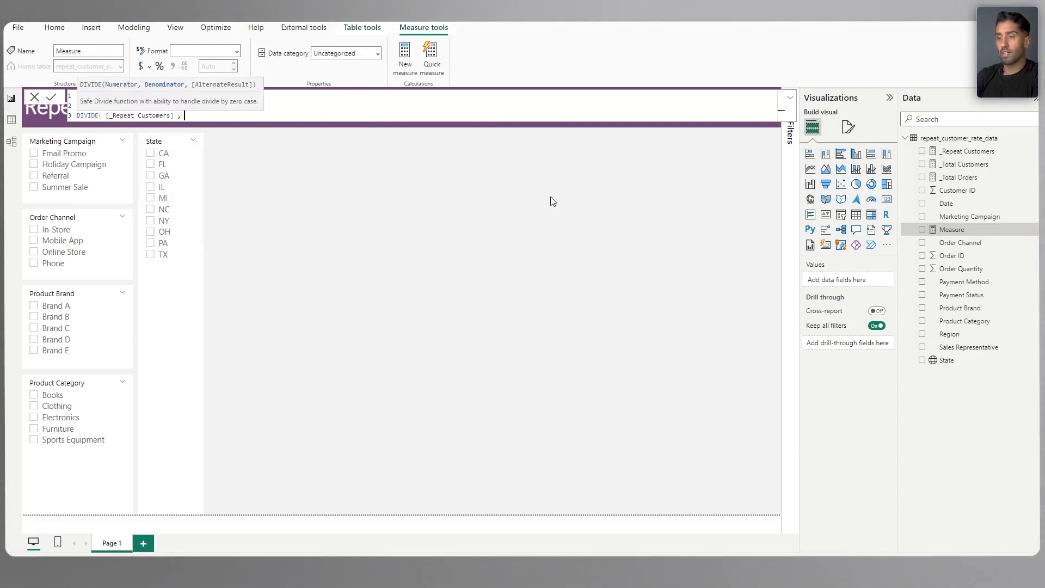
pyautogui.write('[_')
pyautogui.press('Down')
pyautogui.press('Tab')
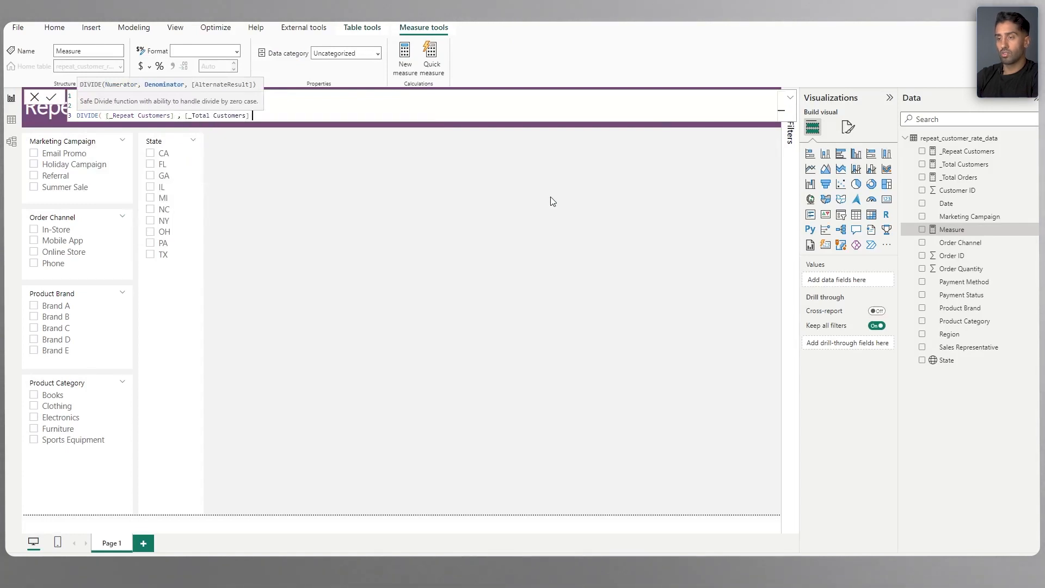
pyautogui.write(')')
pyautogui.press('Return')
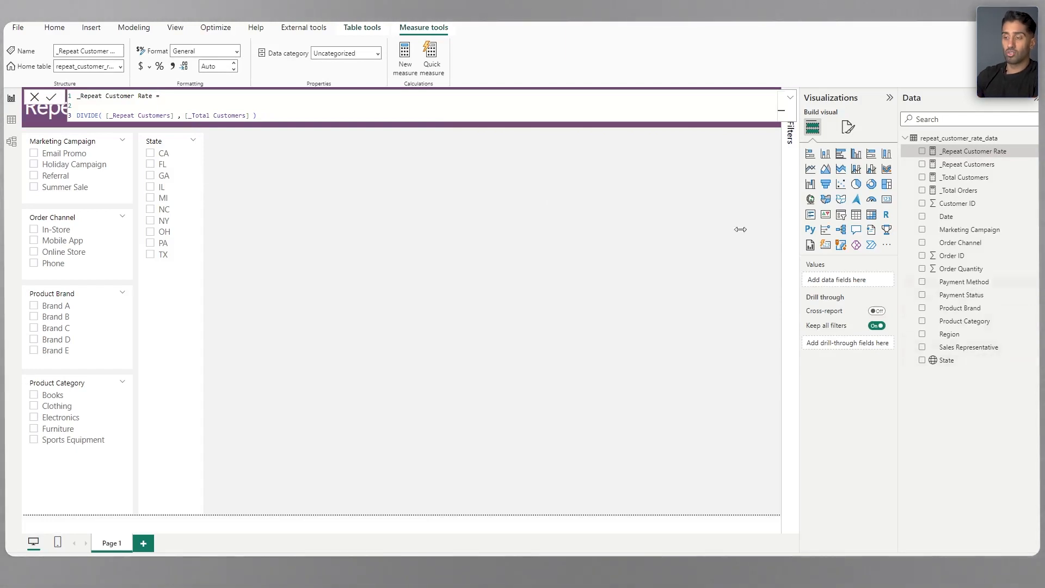
pyautogui.click(481, 234)
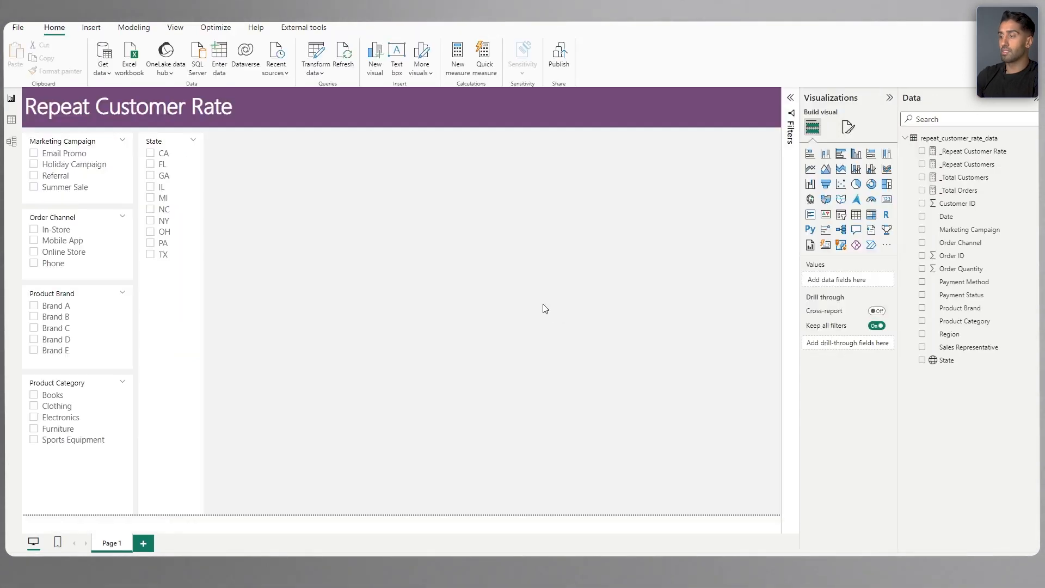
# Step: Add a card showing _Total Customers, shrink it and place it just beside the State slicer under the title banner
pyautogui.click(887, 202)
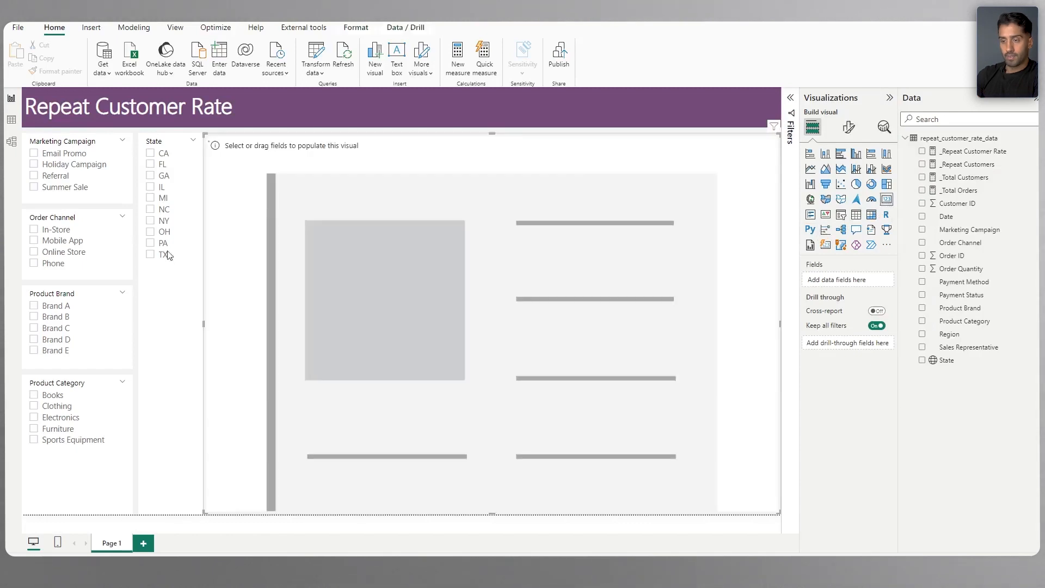
pyautogui.moveTo(963, 179); pyautogui.dragTo(847, 280)
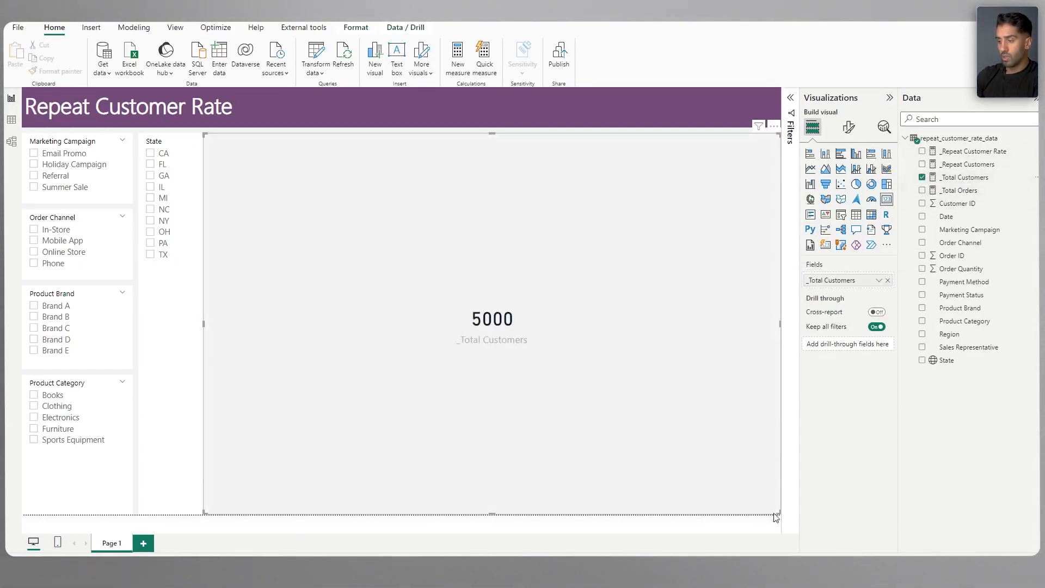
pyautogui.moveTo(774, 517); pyautogui.dragTo(299, 188)
pyautogui.moveTo(209, 153); pyautogui.dragTo(219, 153)
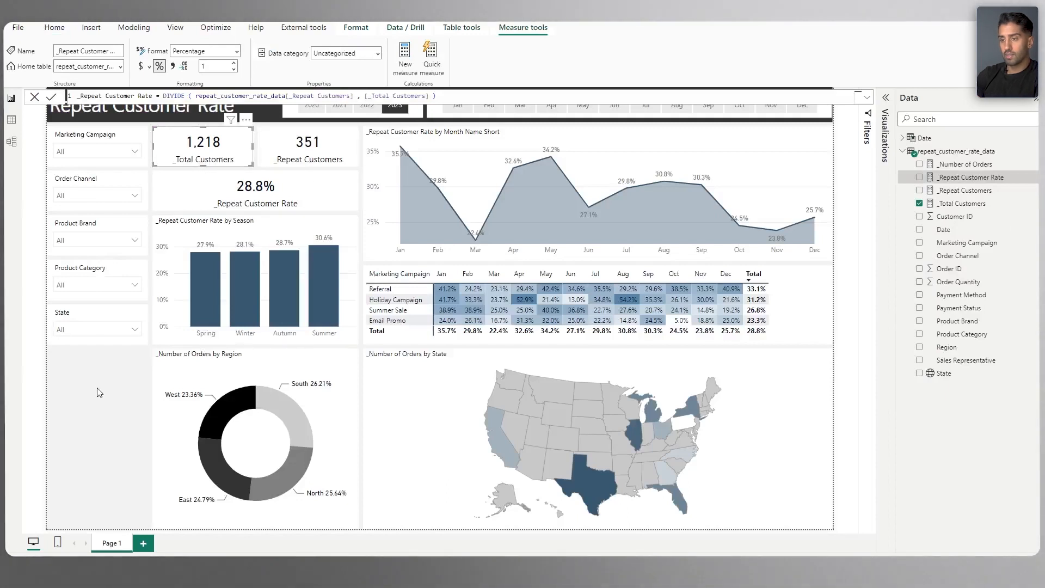
# Step: Check the reference report's cards and duplicate the _Total Customers card beside the original, with _Repeat Customers as its field
pyautogui.click(99, 392)
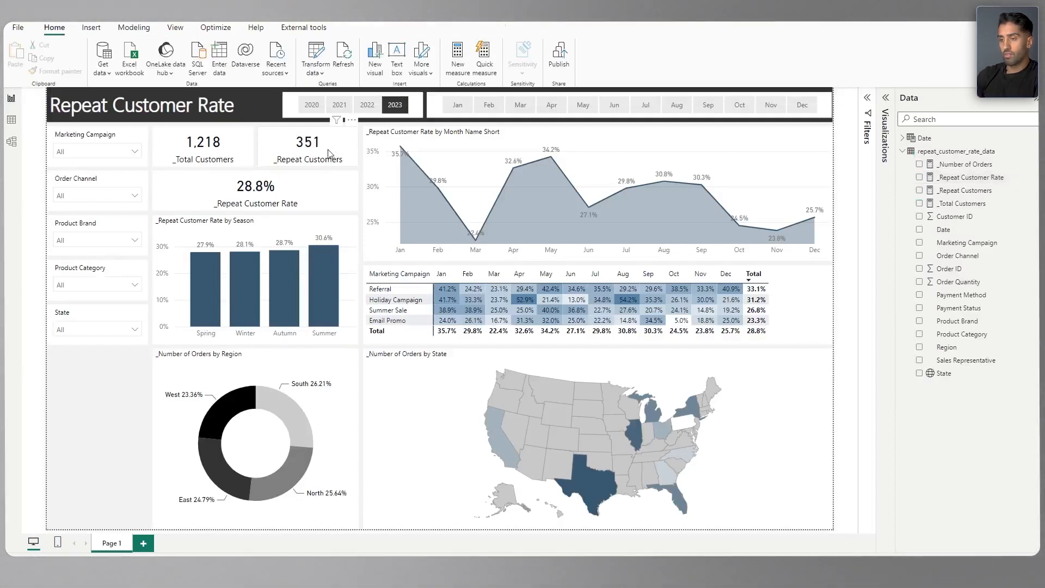
pyautogui.click(333, 154)
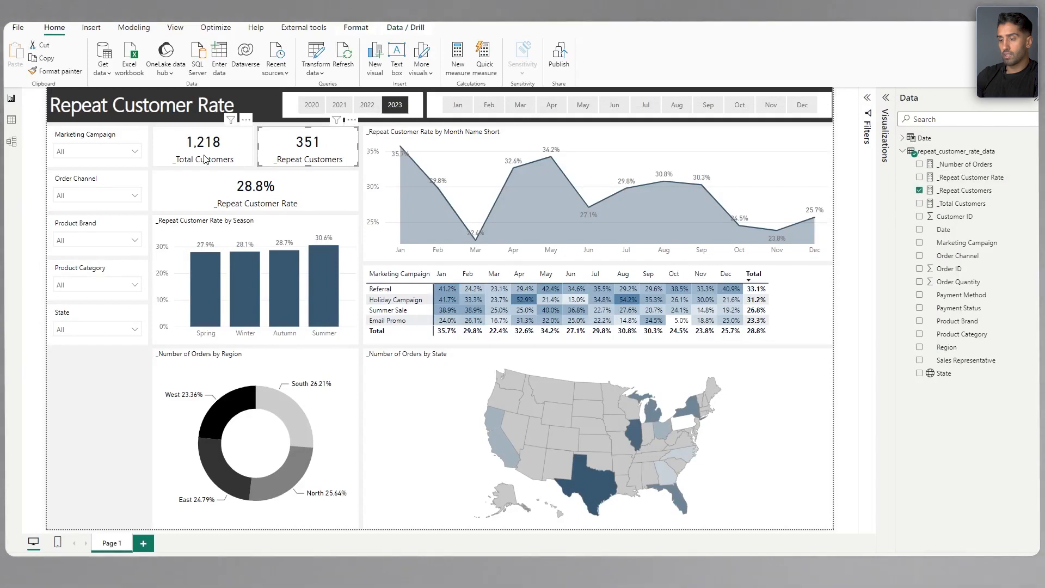
pyautogui.click(232, 204)
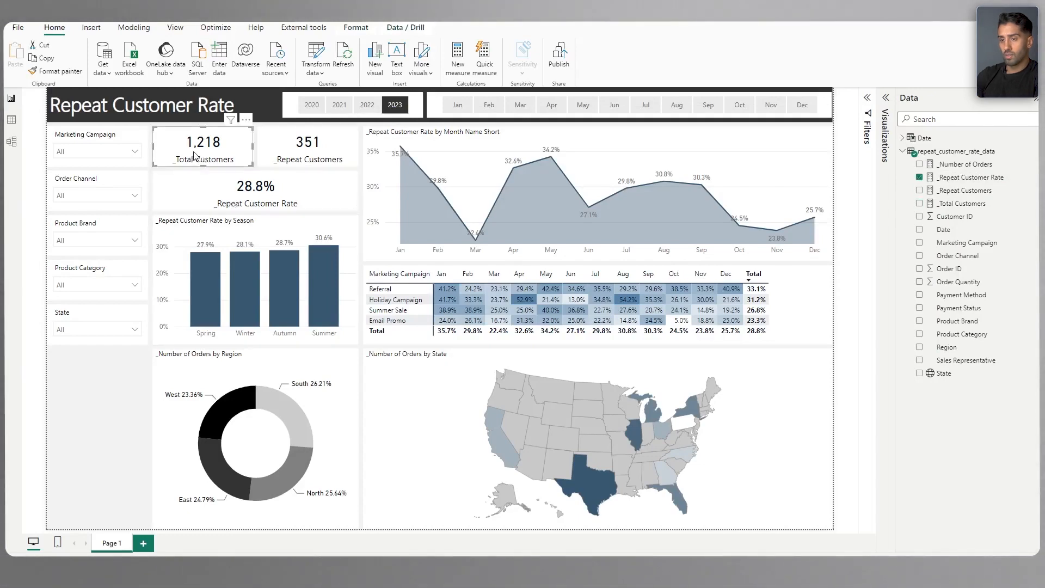
pyautogui.click(194, 155)
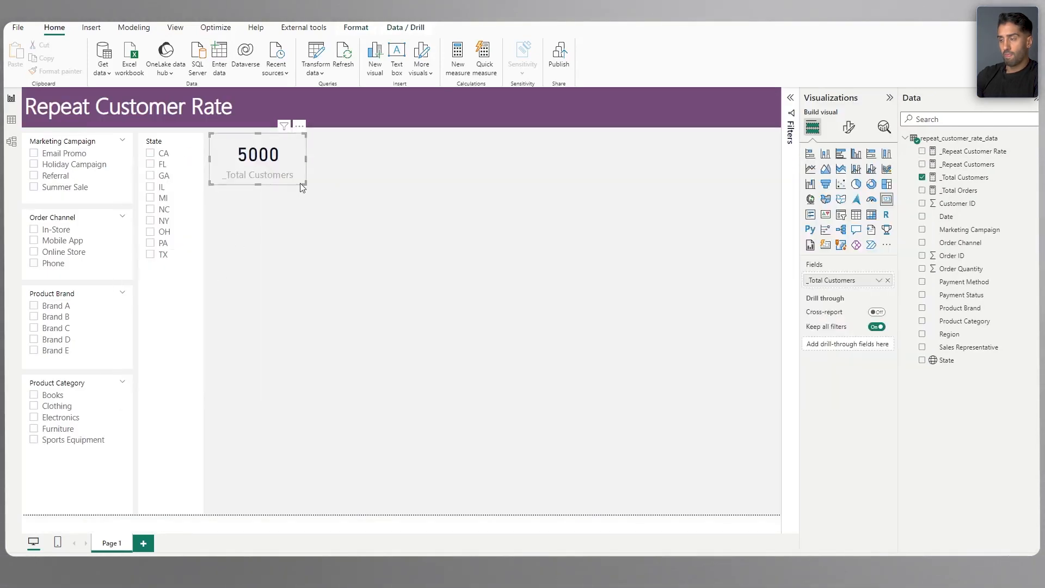
pyautogui.hotkey('ctrl', 'c')
pyautogui.hotkey('ctrl', 'v')
pyautogui.moveTo(242, 165); pyautogui.dragTo(343, 167)
pyautogui.moveTo(982, 164); pyautogui.dragTo(849, 278)
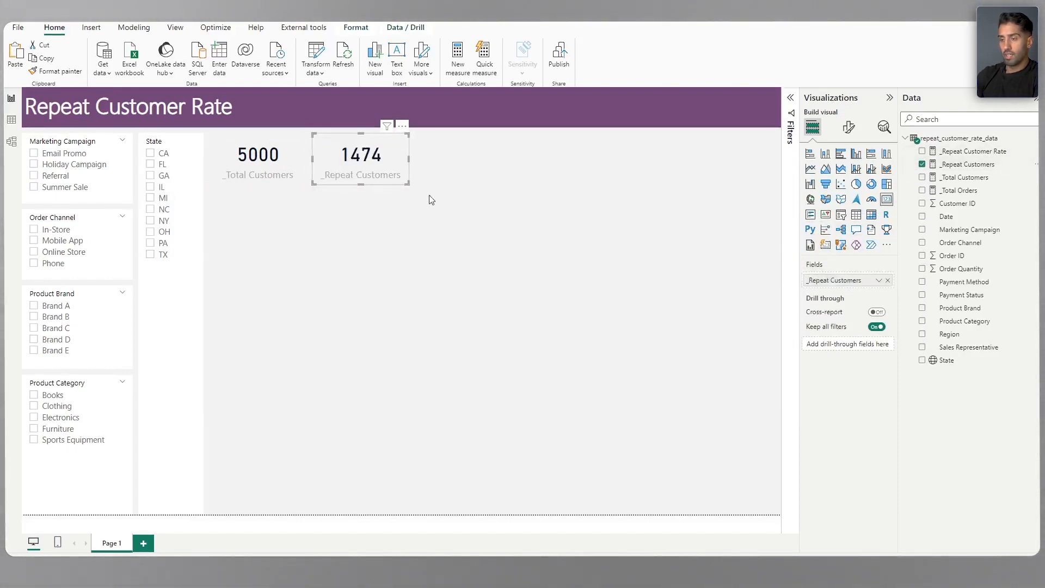
# Step: Duplicate the _Repeat Customers card below the first two, widen it to span both, and replace its field with _Repeat Customer Rate
pyautogui.hotkey('ctrl', 'c')
pyautogui.hotkey('ctrl', 'v')
pyautogui.moveTo(342, 165); pyautogui.dragTo(243, 218)
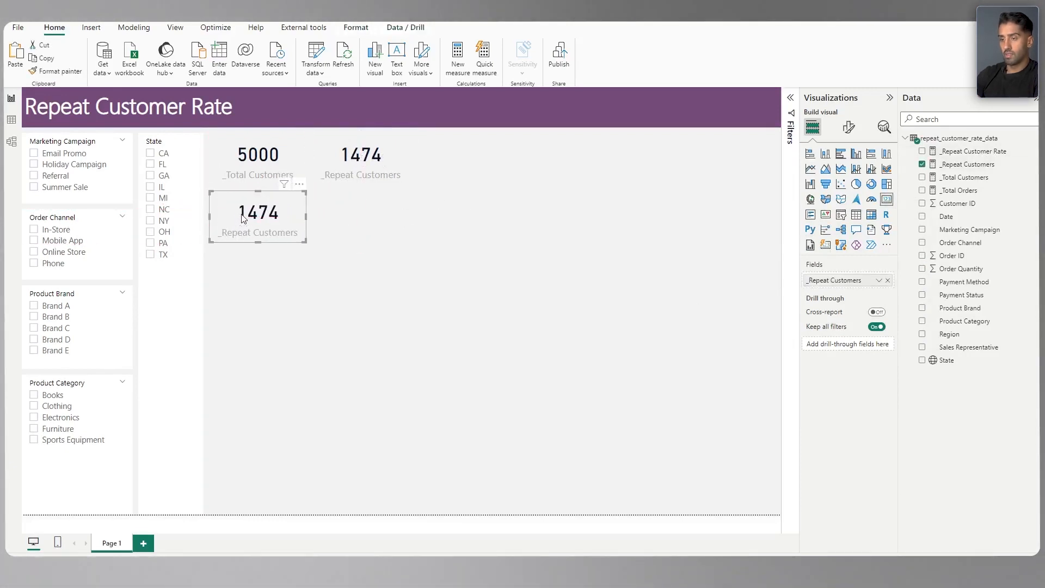
pyautogui.moveTo(307, 217); pyautogui.dragTo(408, 233)
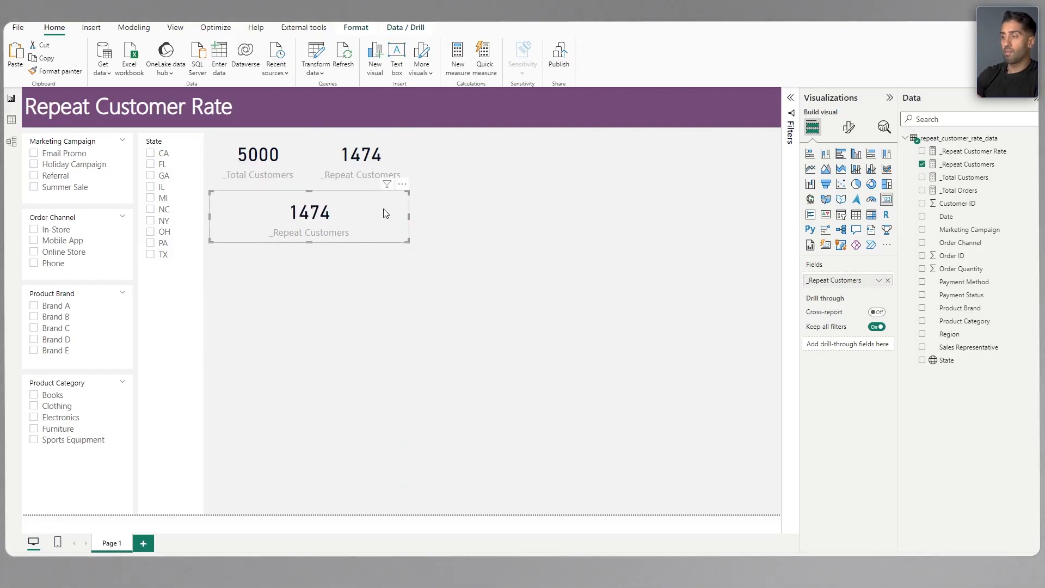
pyautogui.moveTo(997, 162); pyautogui.dragTo(871, 272)
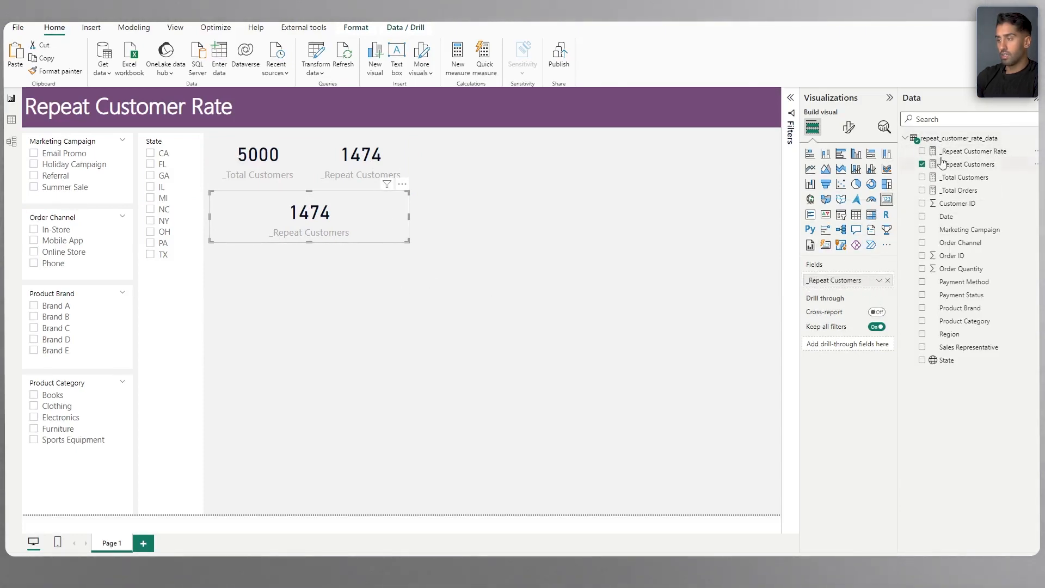
pyautogui.click(921, 164)
pyautogui.moveTo(944, 152); pyautogui.dragTo(829, 280)
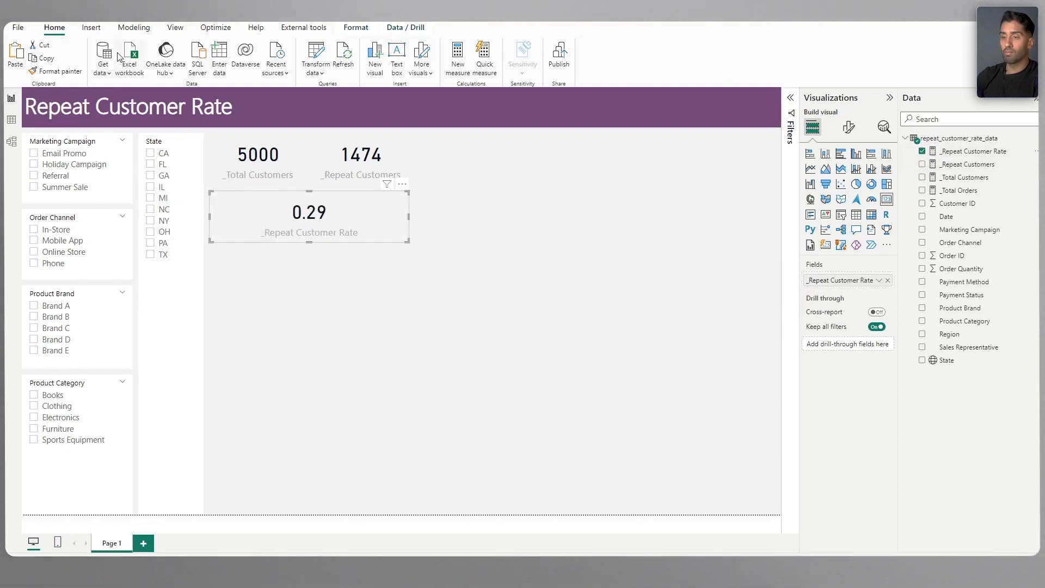
# Step: Set the _Total Customers card's category label to black with font size 10
pyautogui.click(246, 175)
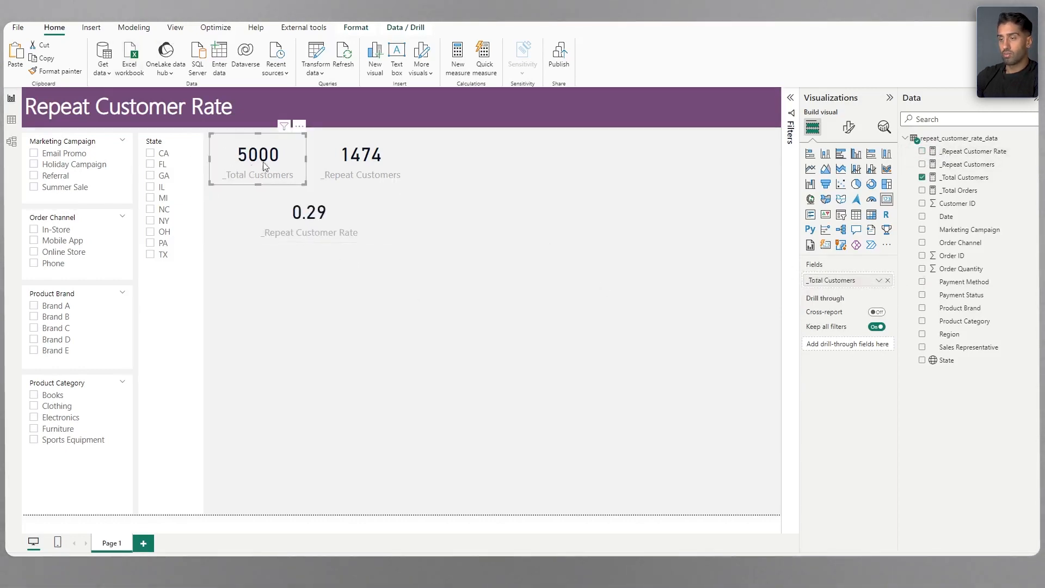
pyautogui.click(849, 129)
pyautogui.click(841, 202)
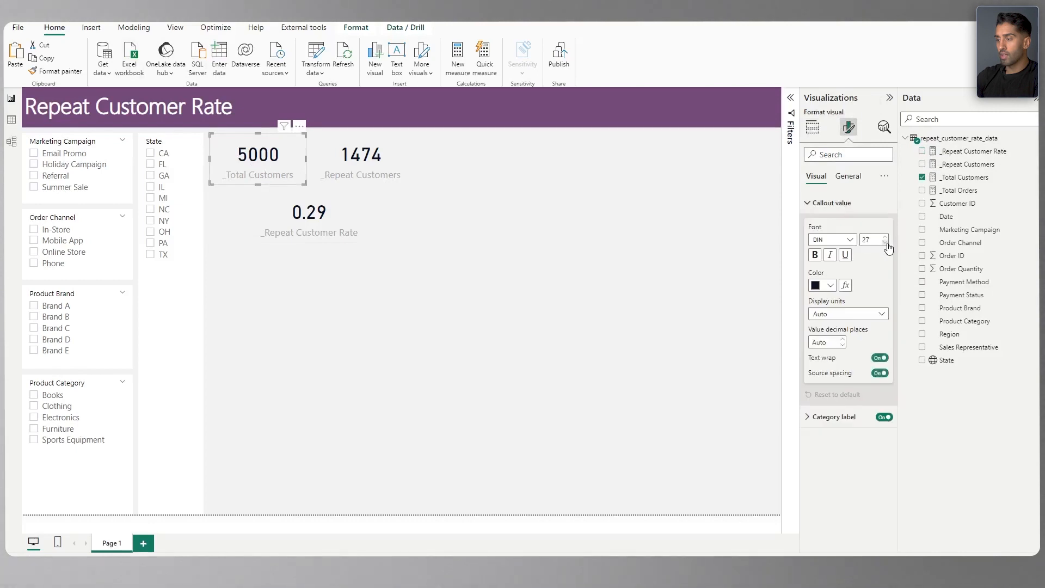
pyautogui.click(837, 205)
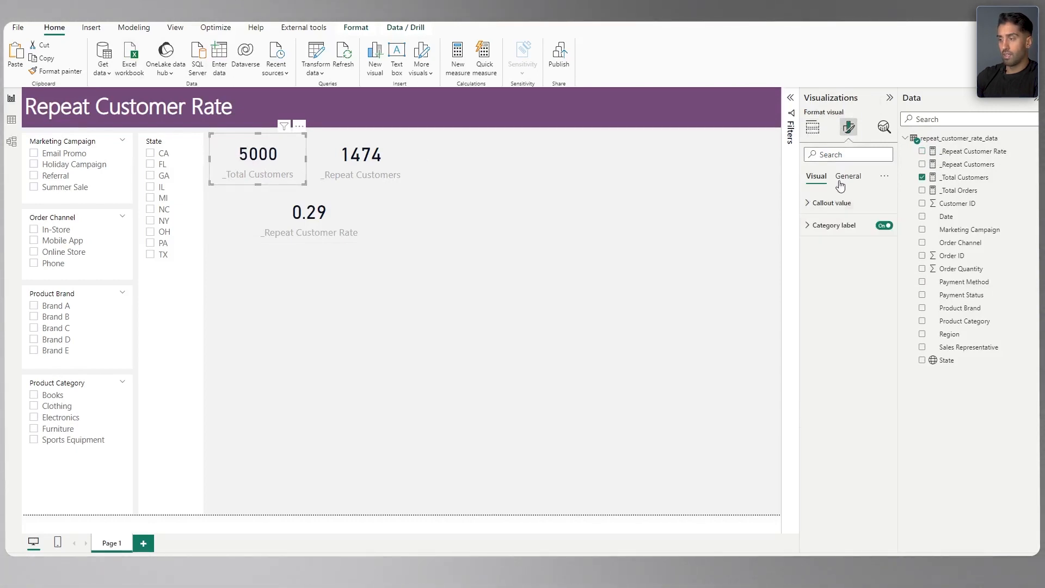
pyautogui.click(846, 176)
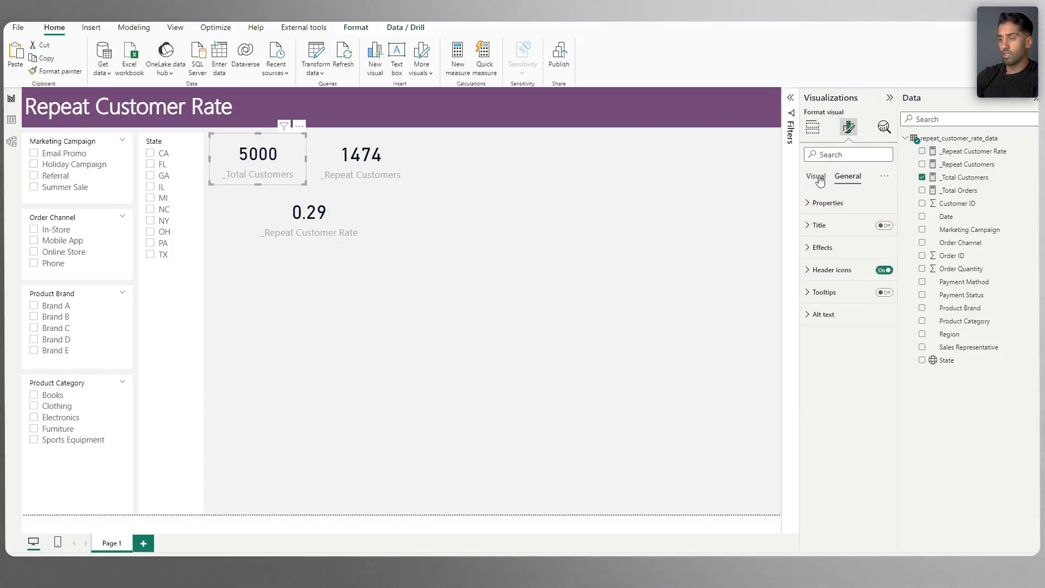
pyautogui.click(816, 179)
pyautogui.click(821, 226)
pyautogui.click(824, 308)
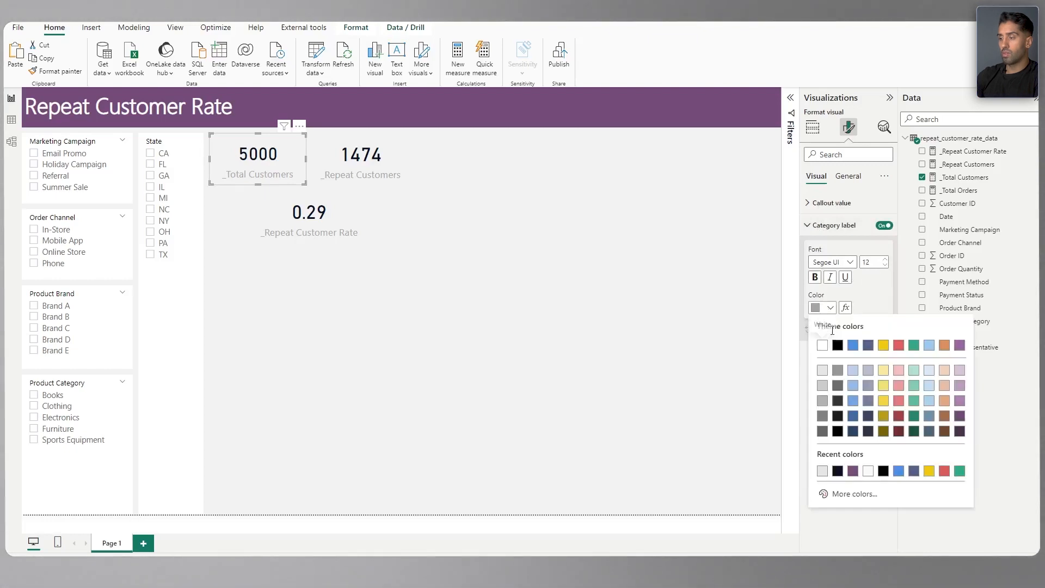
pyautogui.click(833, 341)
pyautogui.click(885, 265)
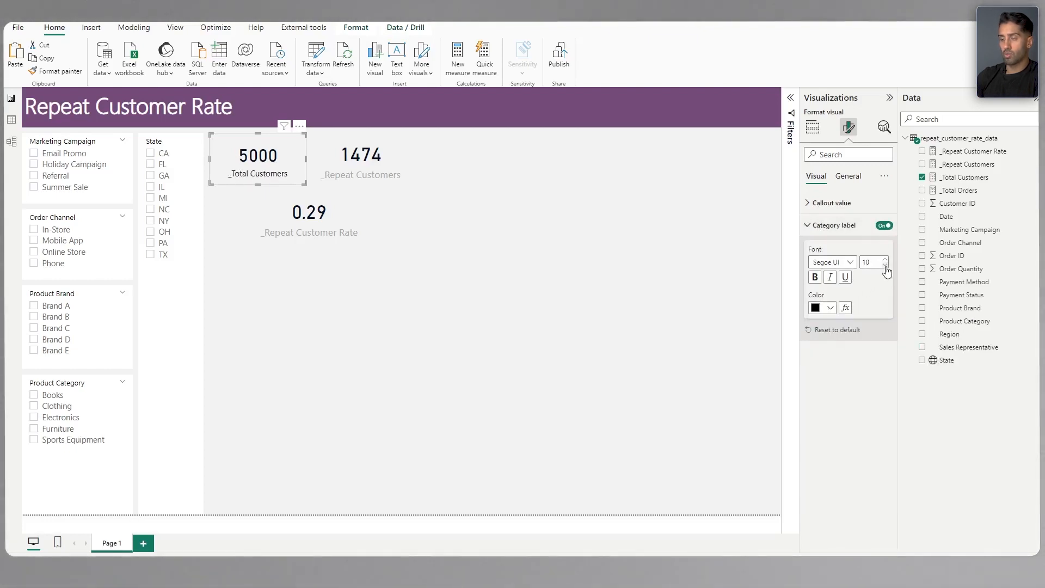
pyautogui.click(885, 265)
# Step: Set the _Total Customers card's background transparency to 0 %
pyautogui.click(855, 178)
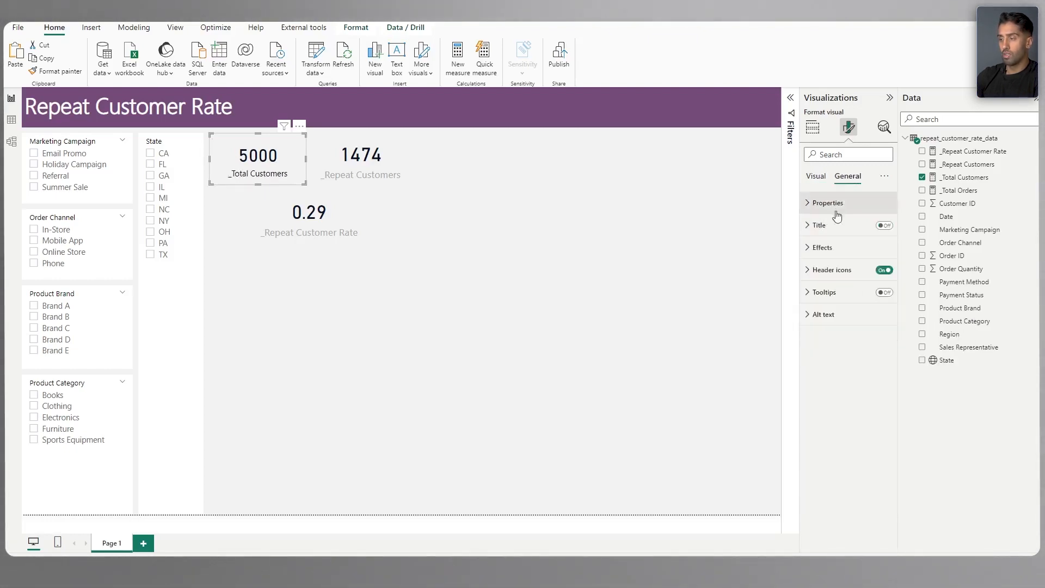
pyautogui.click(870, 247)
pyautogui.click(879, 276)
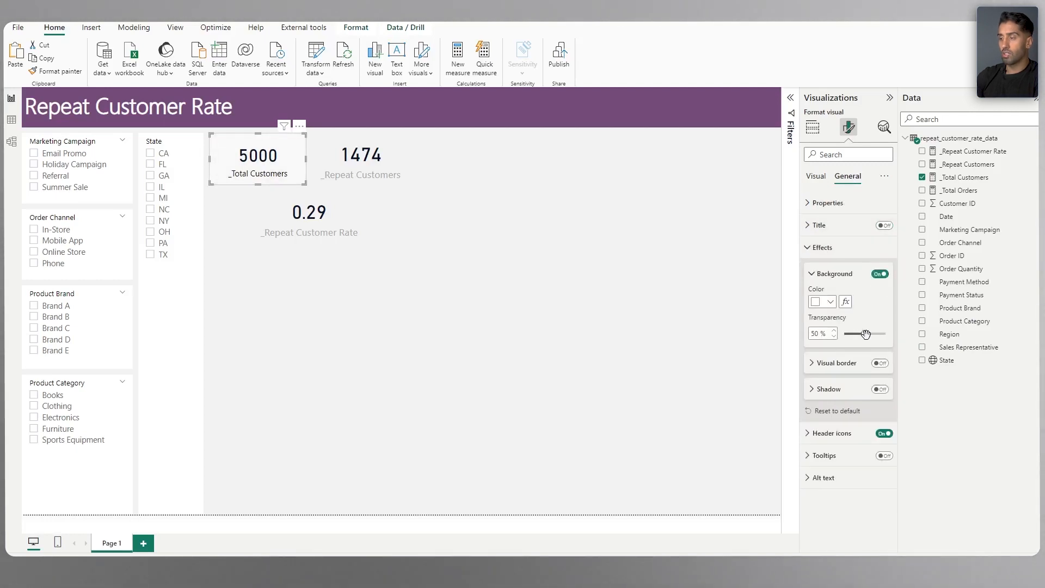
# Step: Copy the _Total Customers card's formatting to the _Repeat Customers and _Repeat Customer Rate cards, and reselect the _Total Customers card
pyautogui.click(43, 74)
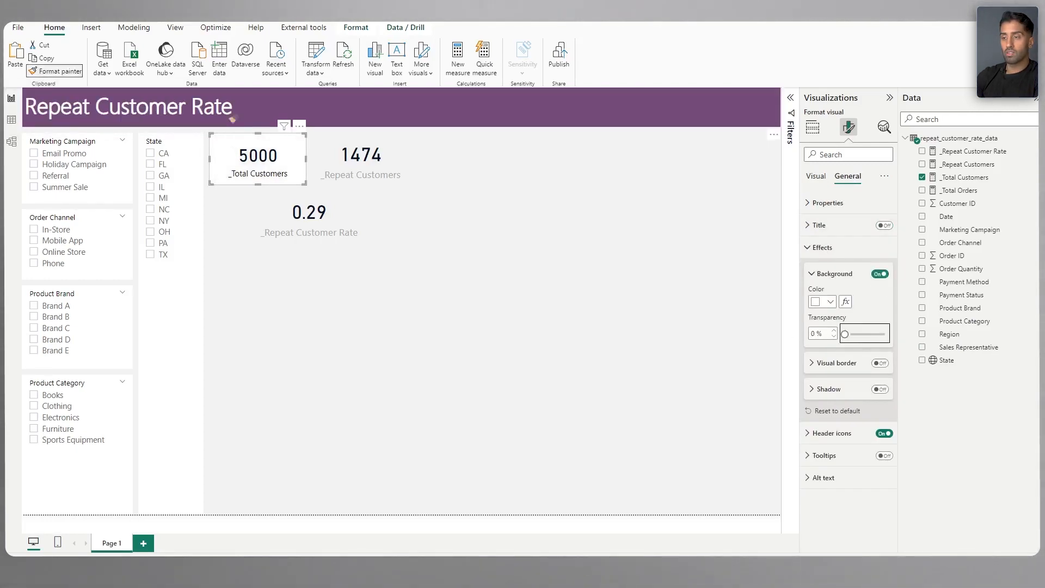
pyautogui.click(361, 159)
pyautogui.click(55, 71)
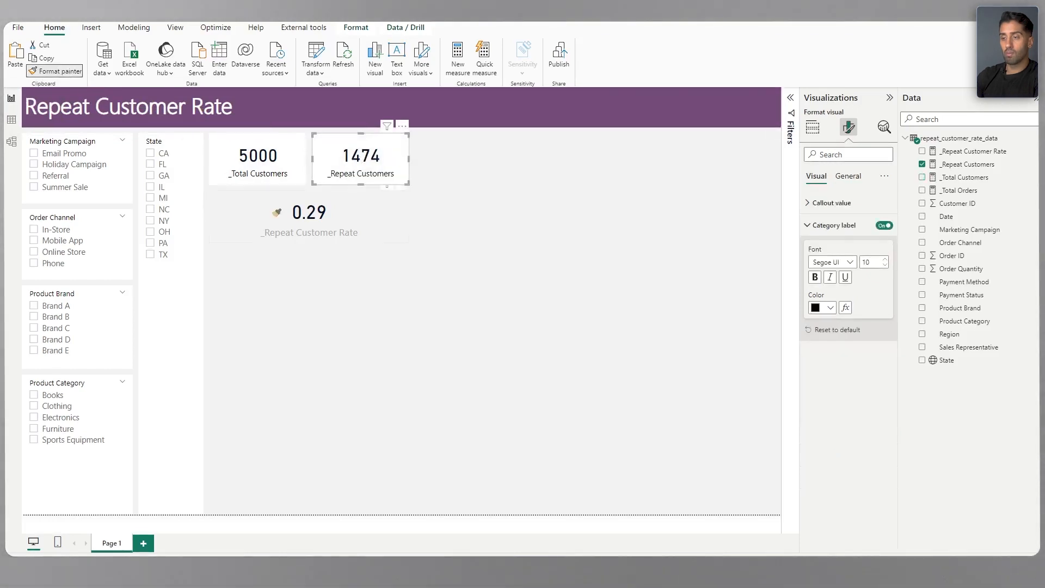
pyautogui.click(296, 215)
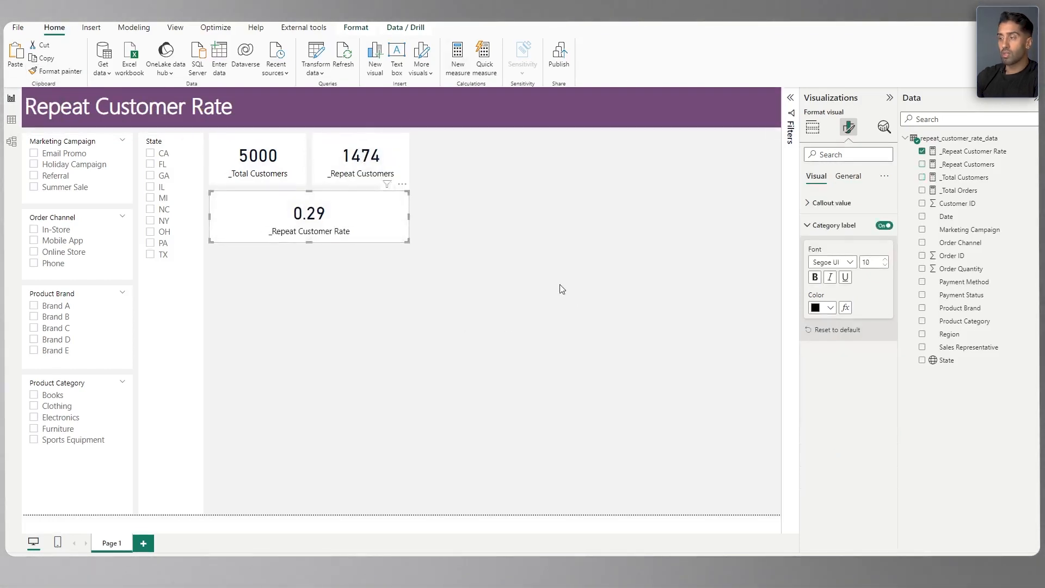
pyautogui.click(518, 272)
pyautogui.click(286, 156)
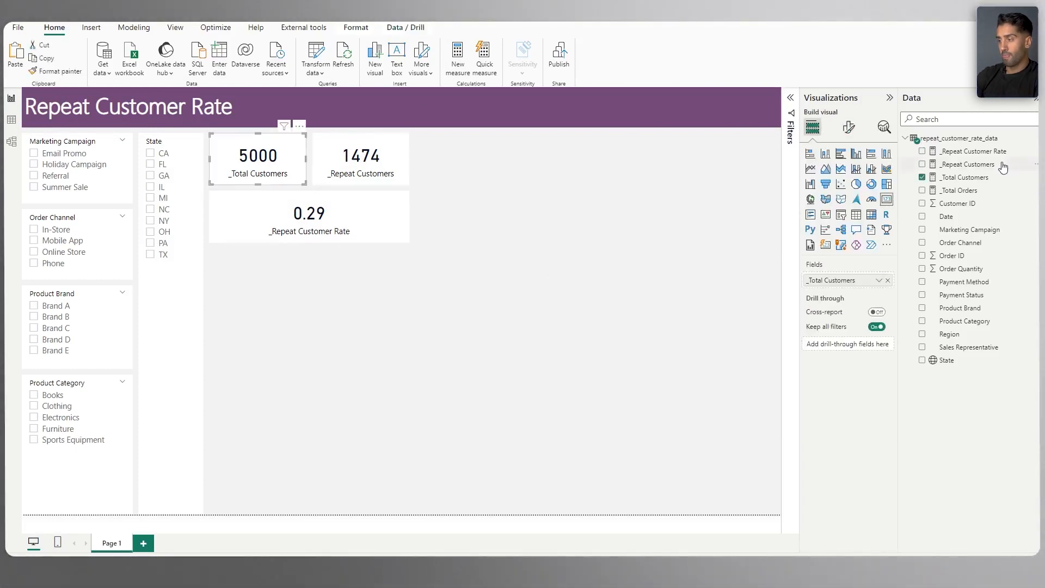
# Step: Format the _Total Customers and _Repeat Customers measures with a thousands separator
pyautogui.click(964, 177)
pyautogui.click(172, 66)
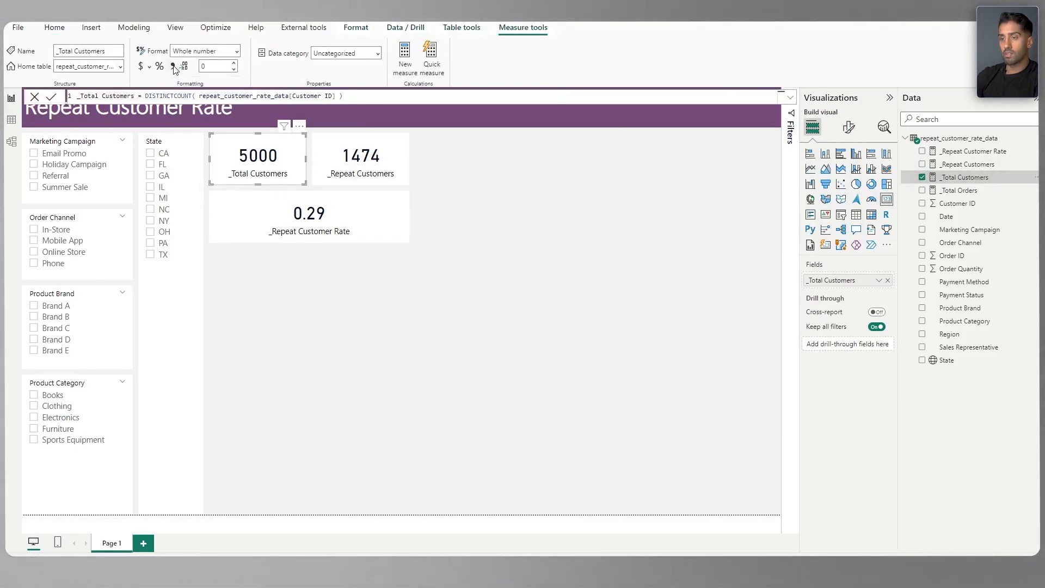
pyautogui.click(362, 174)
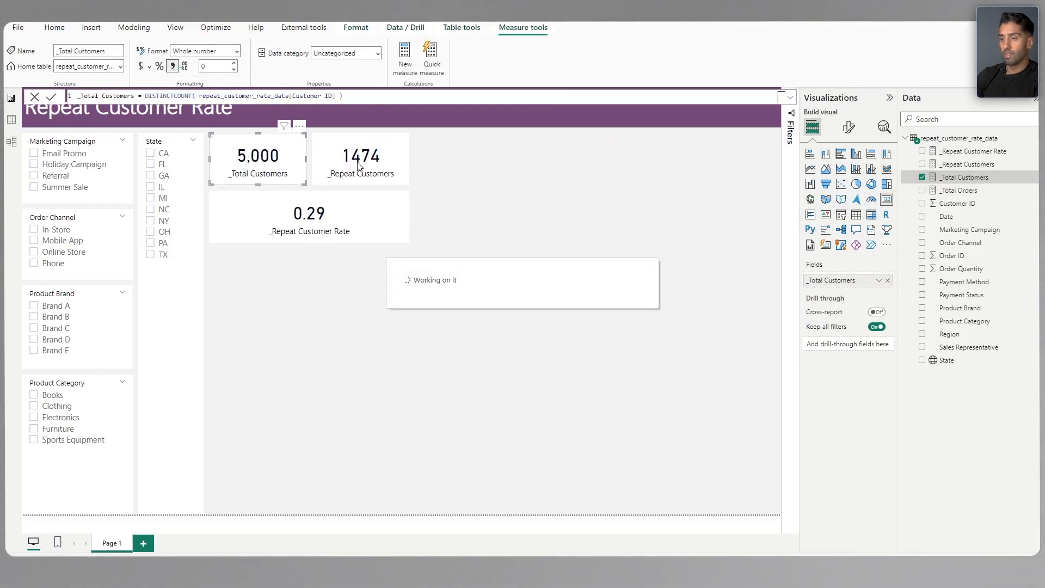
pyautogui.click(958, 164)
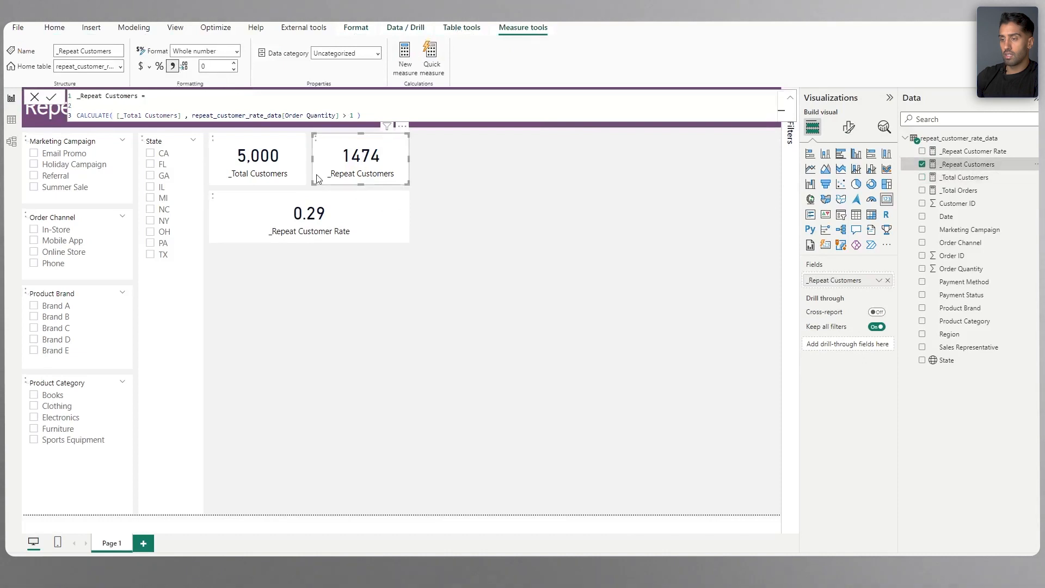
# Step: Format the _Repeat Customer Rate measure as a percentage and deselect its card
pyautogui.click(351, 219)
pyautogui.click(959, 152)
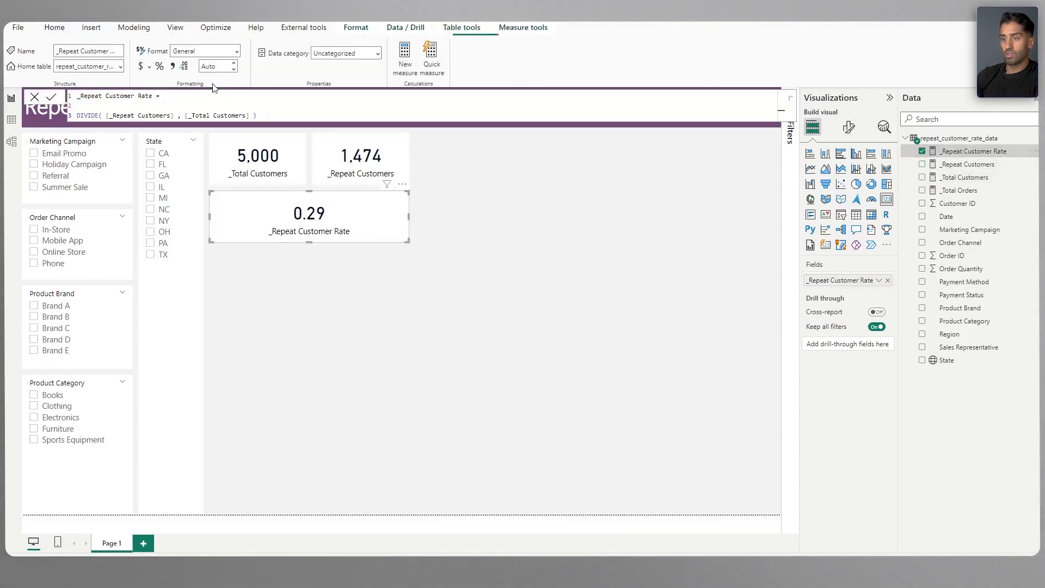
pyautogui.click(159, 66)
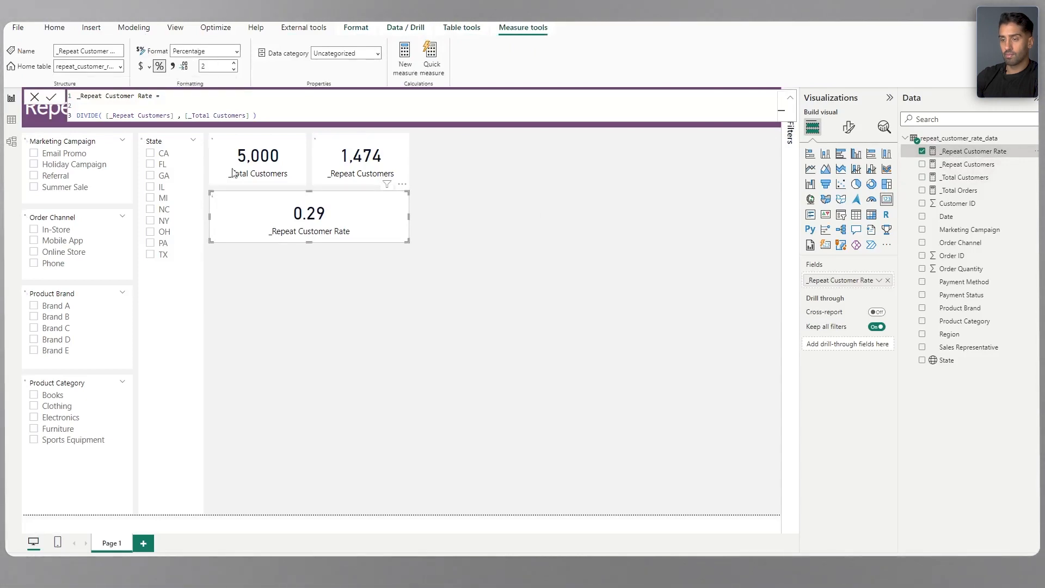
pyautogui.click(554, 251)
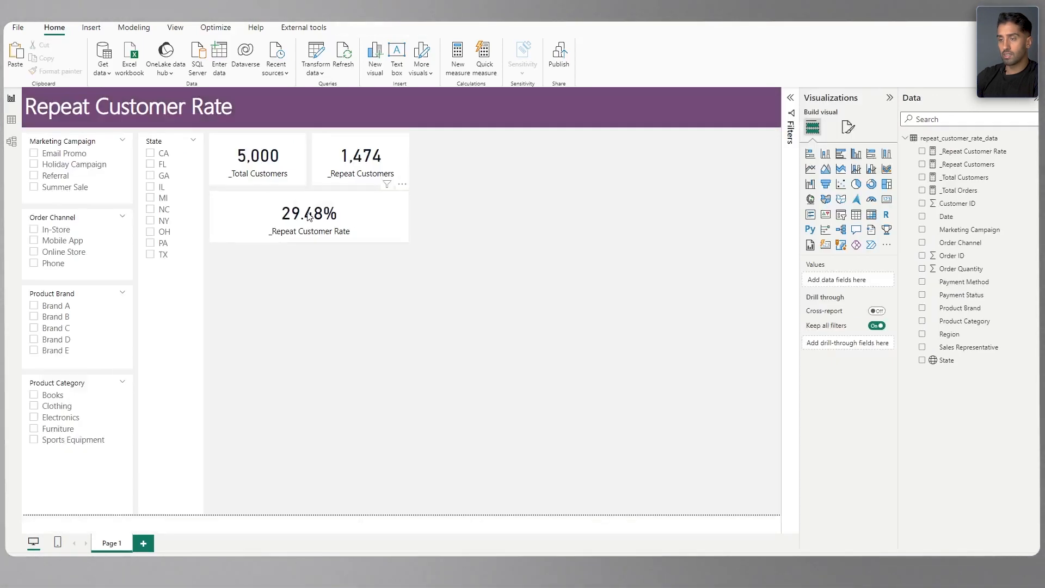
# Step: Duplicate the _Repeat Customer Rate card below the original, make it taller, and convert the copy to a stacked column chart
pyautogui.moveTo(276, 232); pyautogui.dragTo(276, 275)
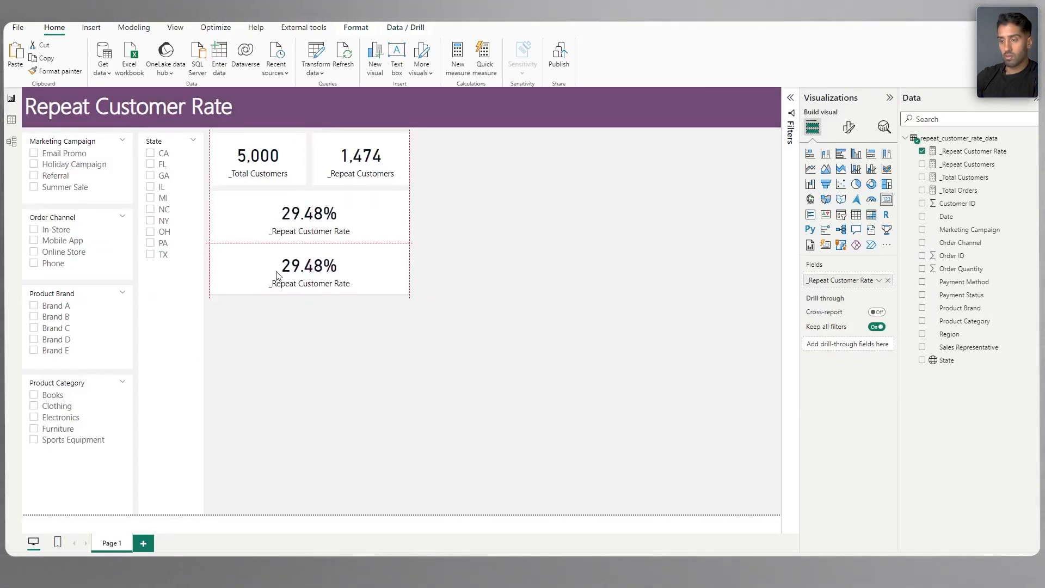
pyautogui.moveTo(308, 300); pyautogui.dragTo(319, 360)
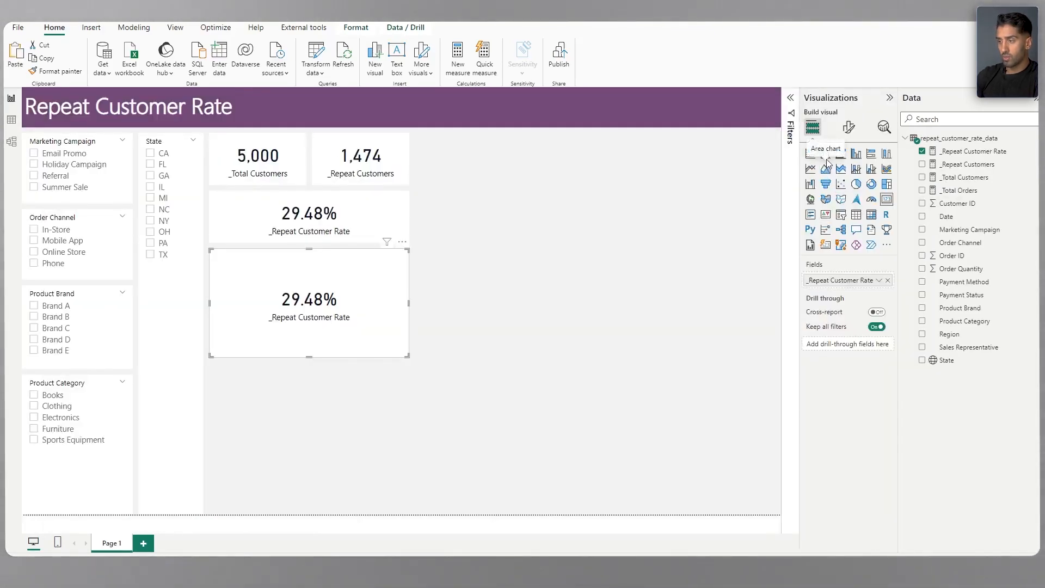
pyautogui.click(824, 154)
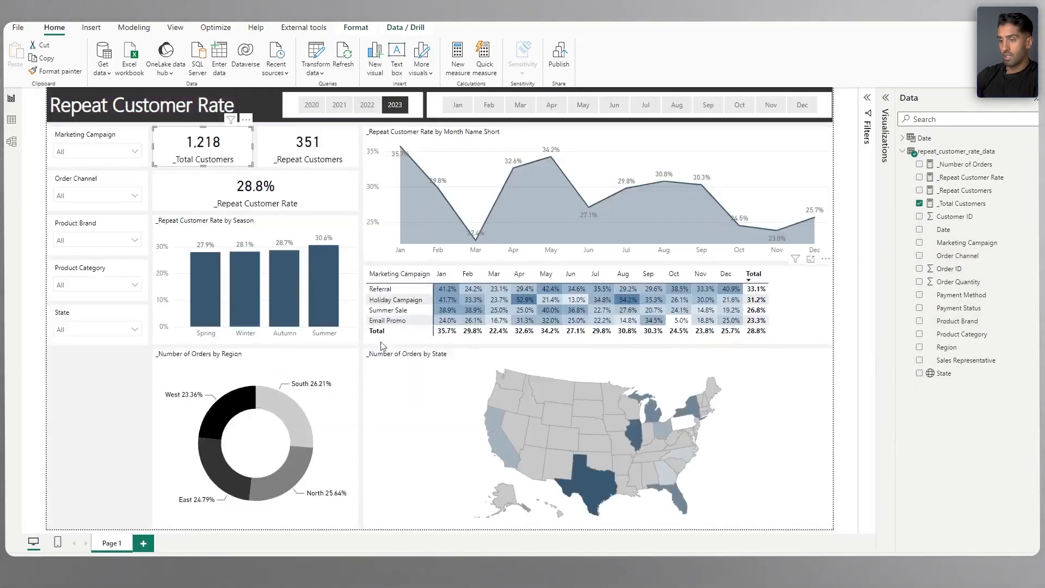
# Step: In the reference report, check the fields of the chart of repeat customer rate by season and copy the Date table's full DAX formula
pyautogui.click(217, 226)
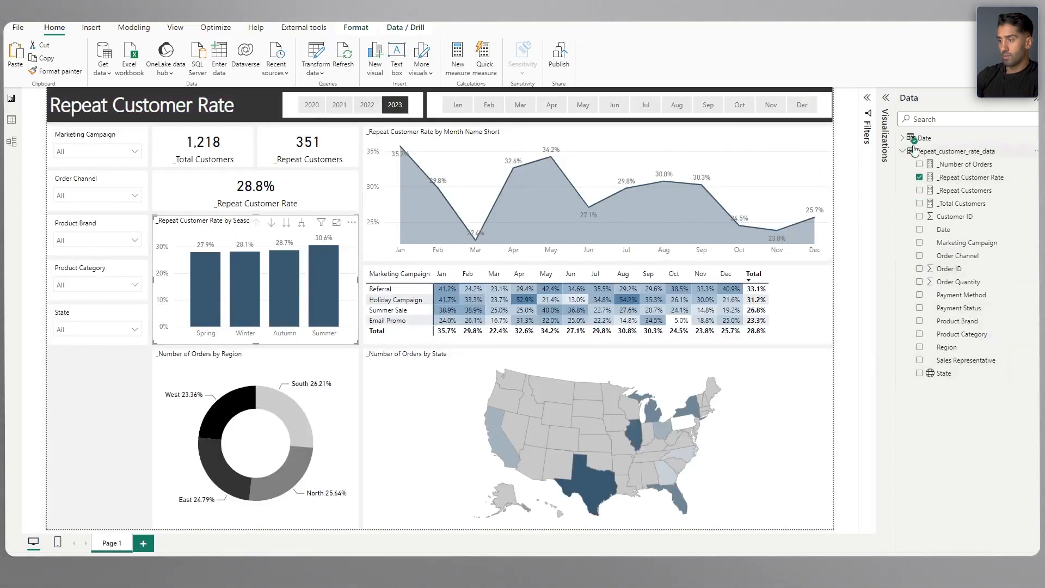
pyautogui.click(885, 107)
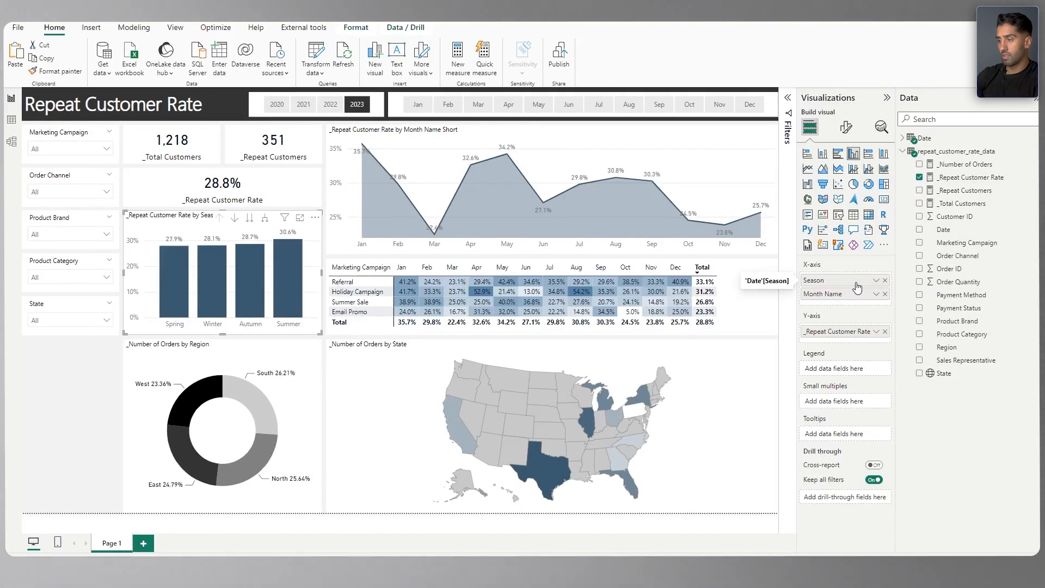
pyautogui.hotkey('alt', 'Tab')
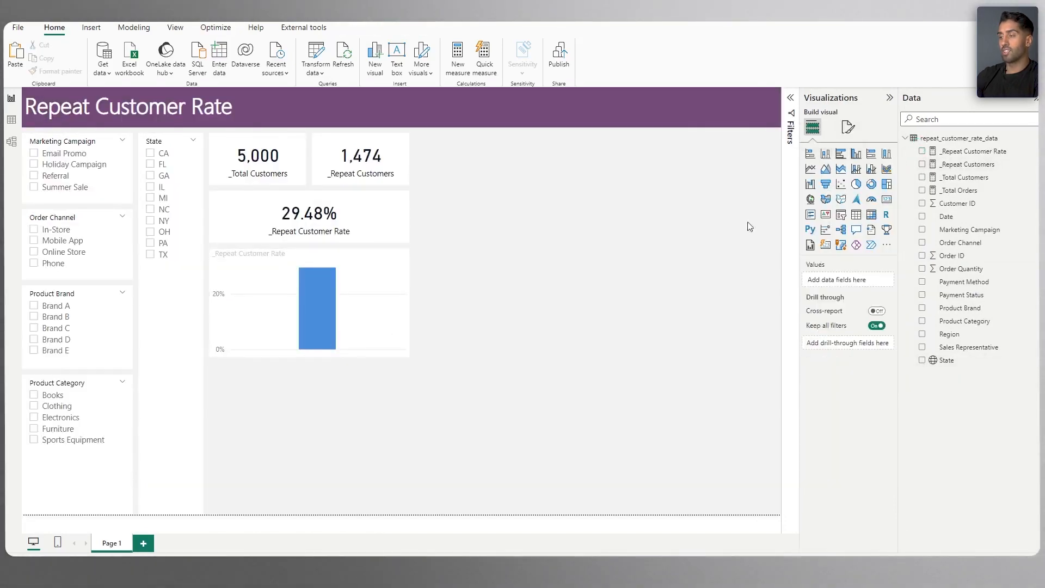
pyautogui.hotkey('alt', 'Tab')
pyautogui.click(925, 139)
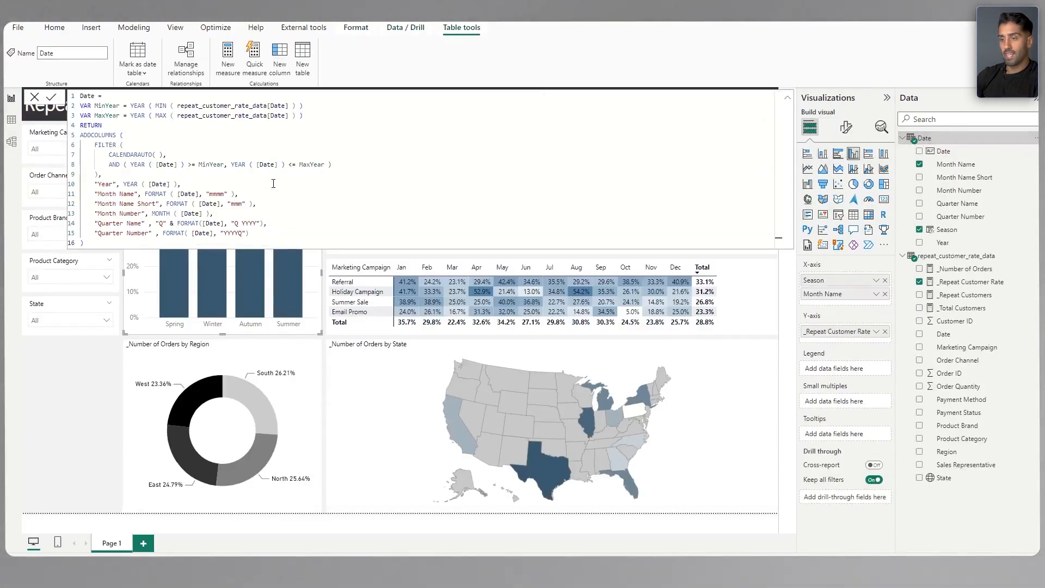
pyautogui.click(106, 241)
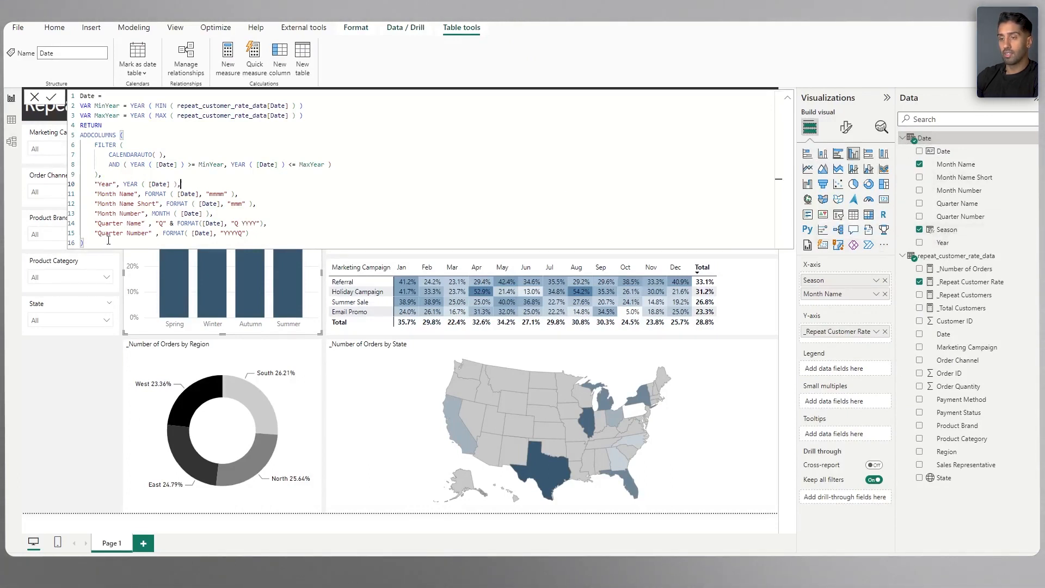
pyautogui.hotkey('ctrl', 'a')
pyautogui.hotkey('ctrl', 'c')
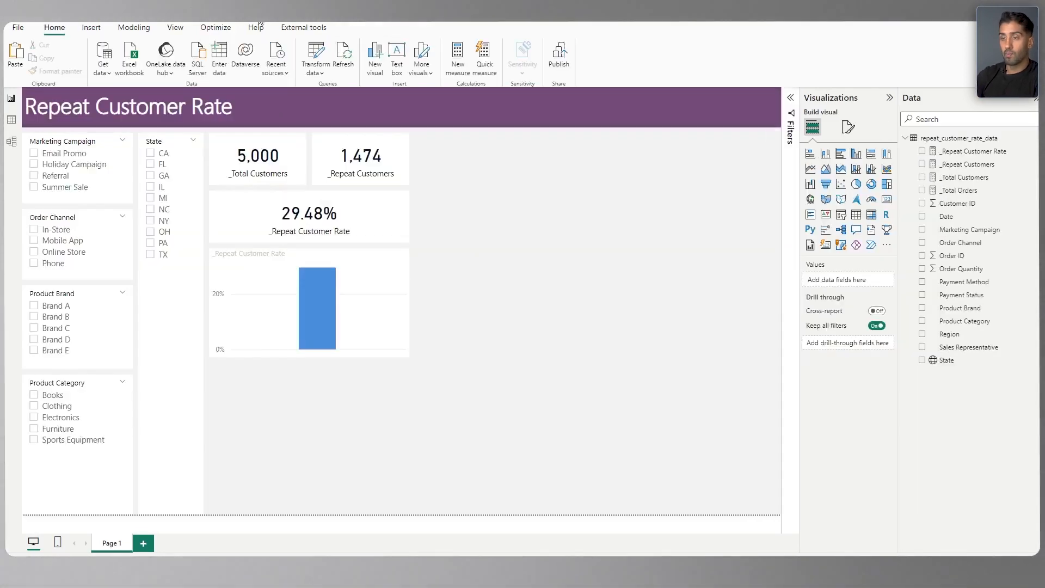
# Step: Create a calculated Date table in the dashboard file from the copied DAX formula with its year, month and quarter columns
pyautogui.click(150, 30)
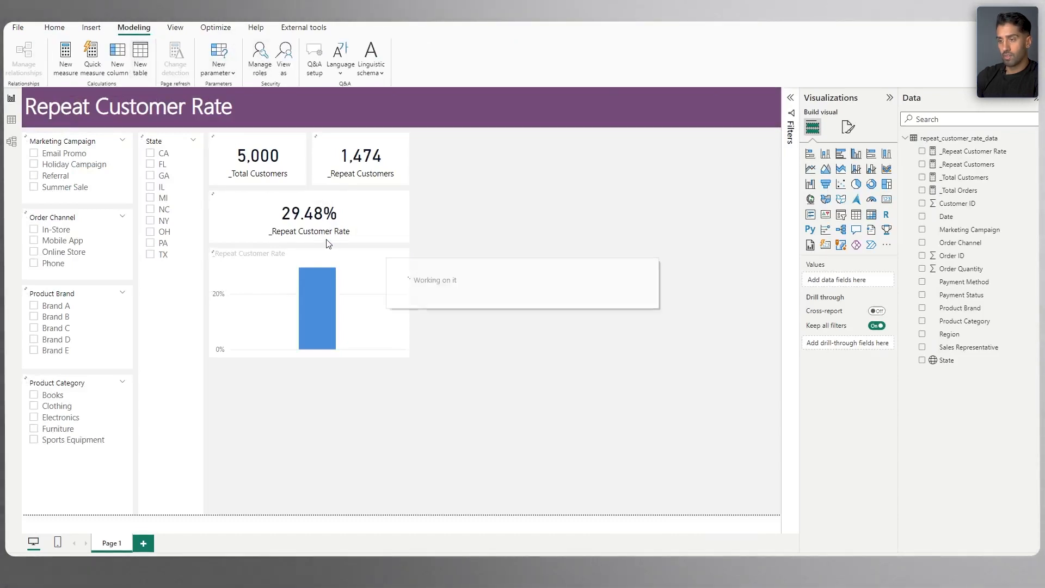
pyautogui.hotkey('ctrl', 'v')
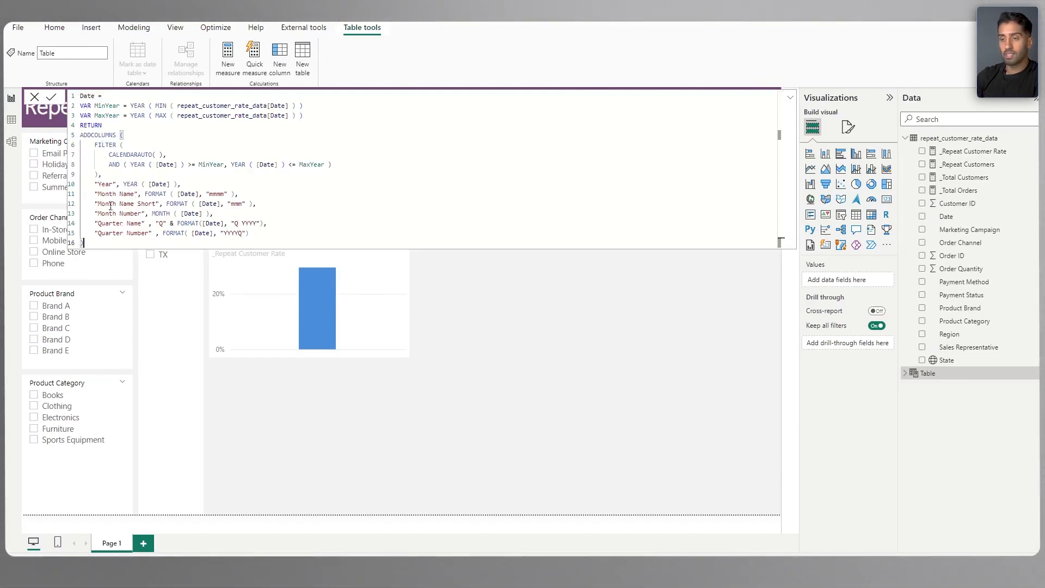
pyautogui.moveTo(95, 187); pyautogui.dragTo(306, 232)
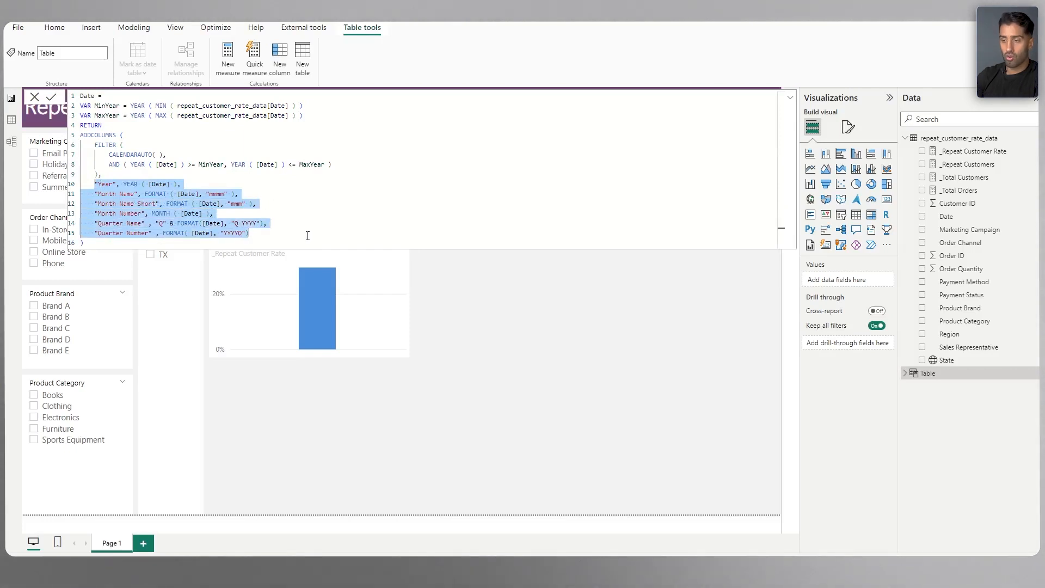
pyautogui.click(307, 235)
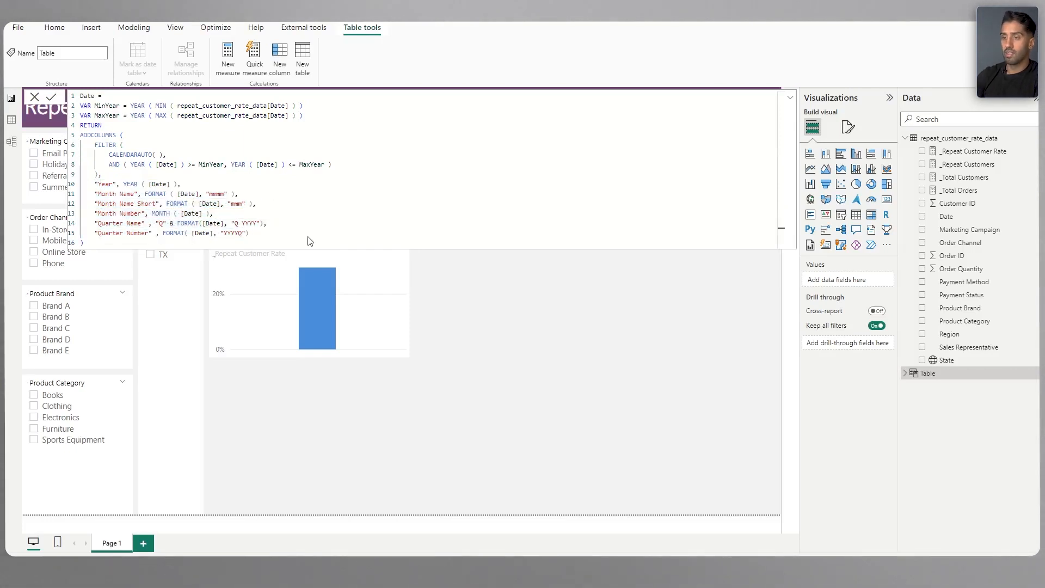
pyautogui.press('Return')
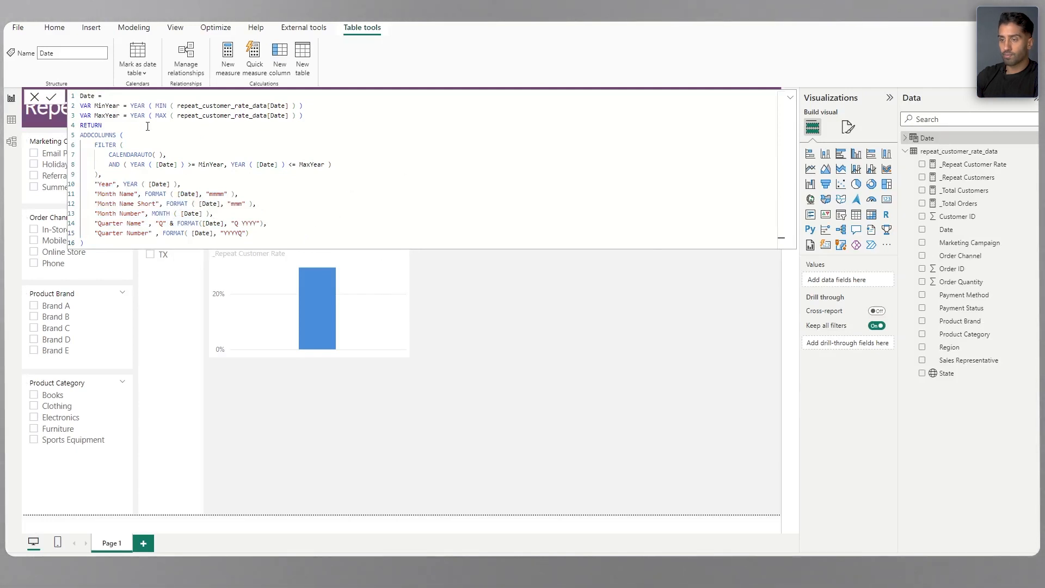
pyautogui.click(657, 373)
# Step: In the data model, place repeat_customer_rate_data below the Date table and relate the two tables on their Date columns
pyautogui.click(12, 141)
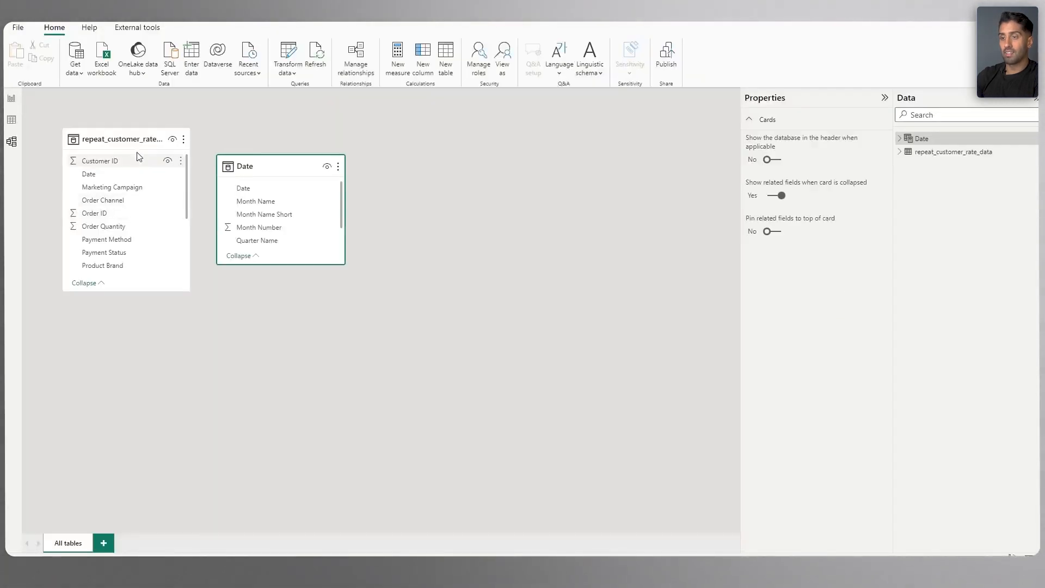
pyautogui.moveTo(128, 144); pyautogui.dragTo(280, 334)
pyautogui.moveTo(250, 188); pyautogui.dragTo(288, 359)
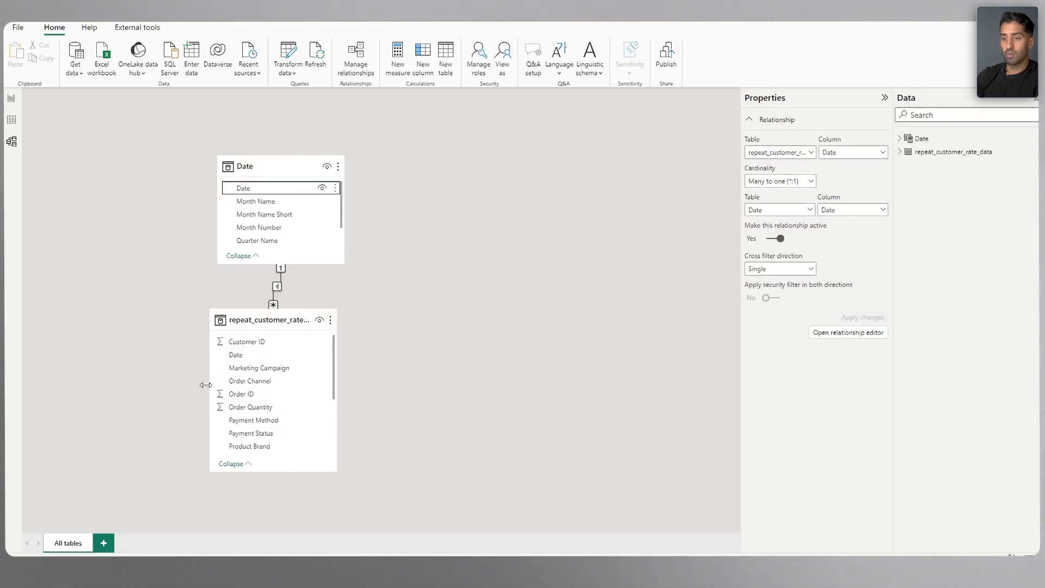
# Step: Back in the report, put the Date table's Month Name Short field on the column chart's X-axis
pyautogui.click(10, 100)
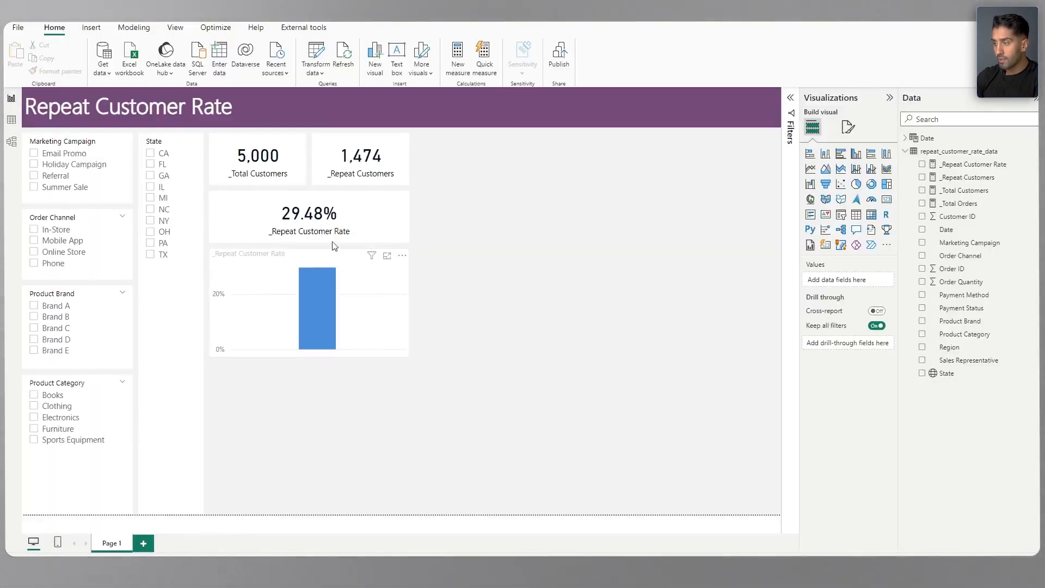
pyautogui.click(301, 252)
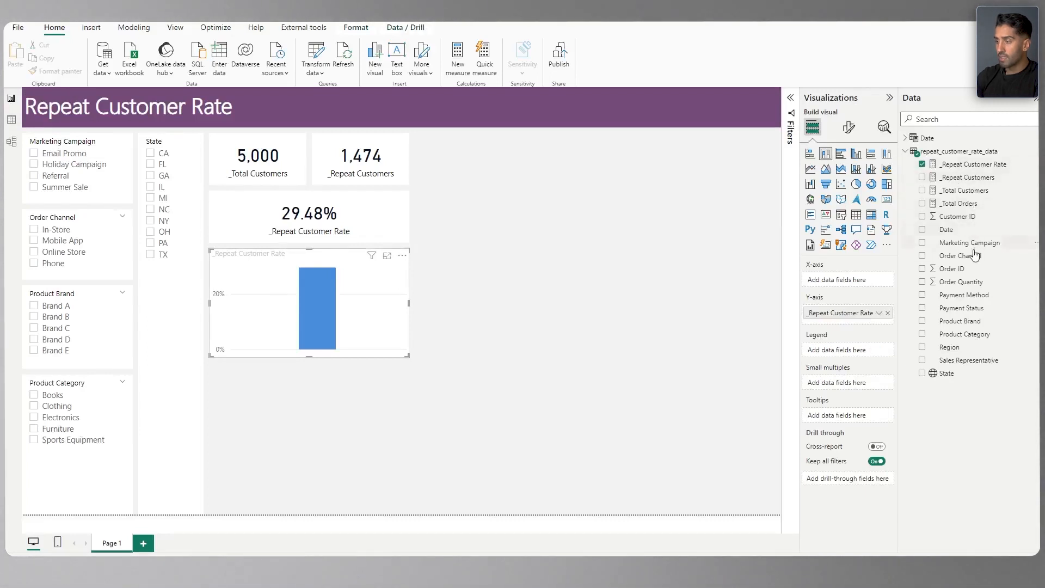
pyautogui.click(906, 152)
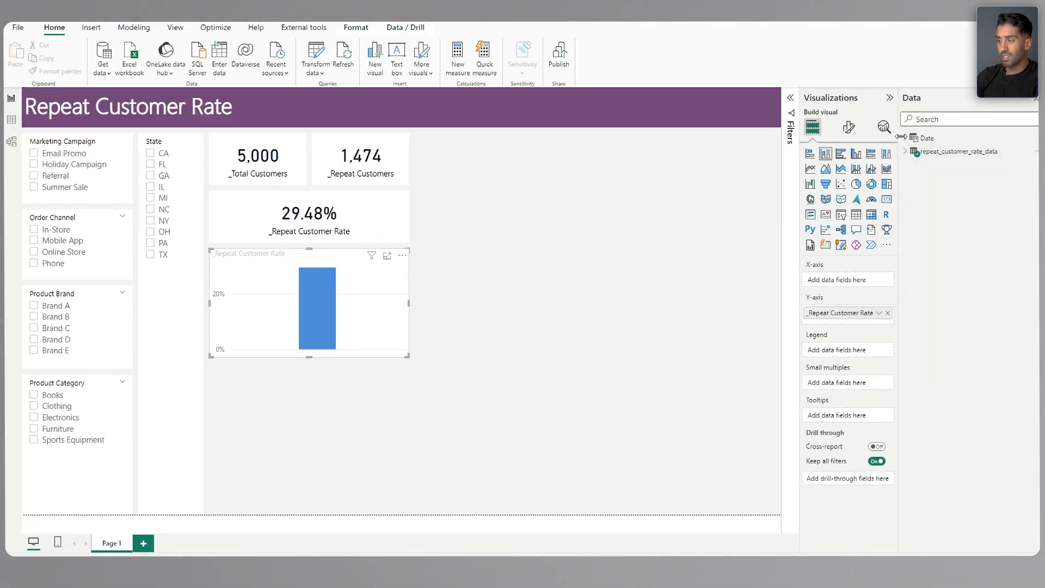
pyautogui.click(905, 139)
pyautogui.moveTo(966, 177); pyautogui.dragTo(856, 282)
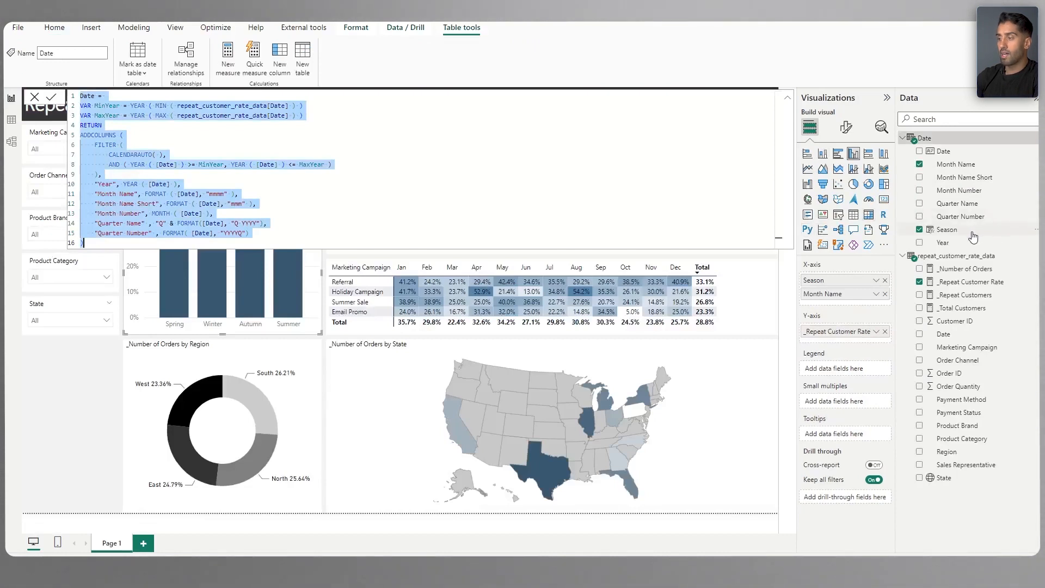
# Step: Review the Season column's SWITCH formula in the reference report's Date table and copy the whole formula
pyautogui.click(947, 229)
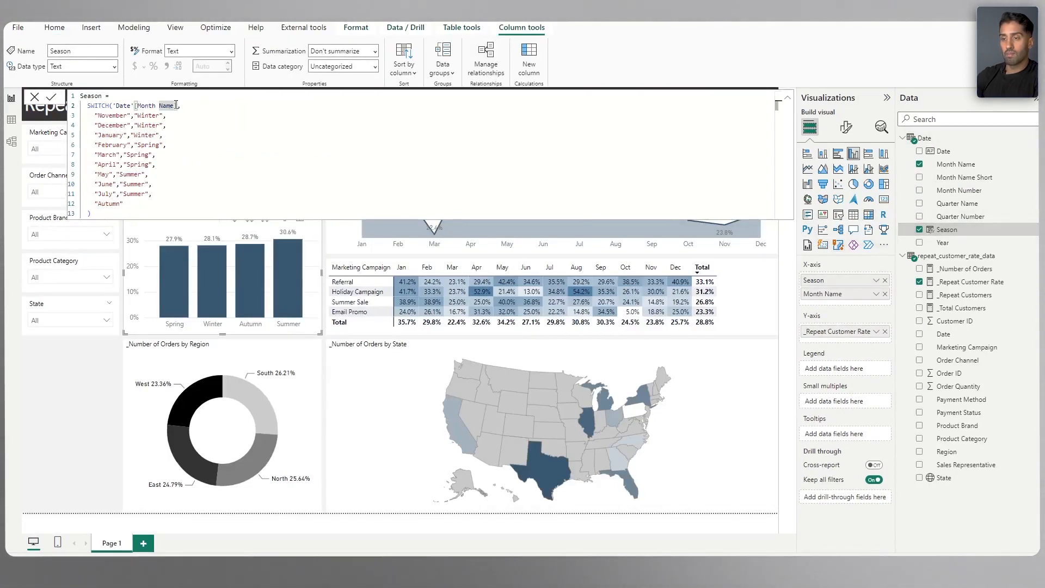
pyautogui.moveTo(177, 115); pyautogui.dragTo(111, 117)
pyautogui.click(155, 126)
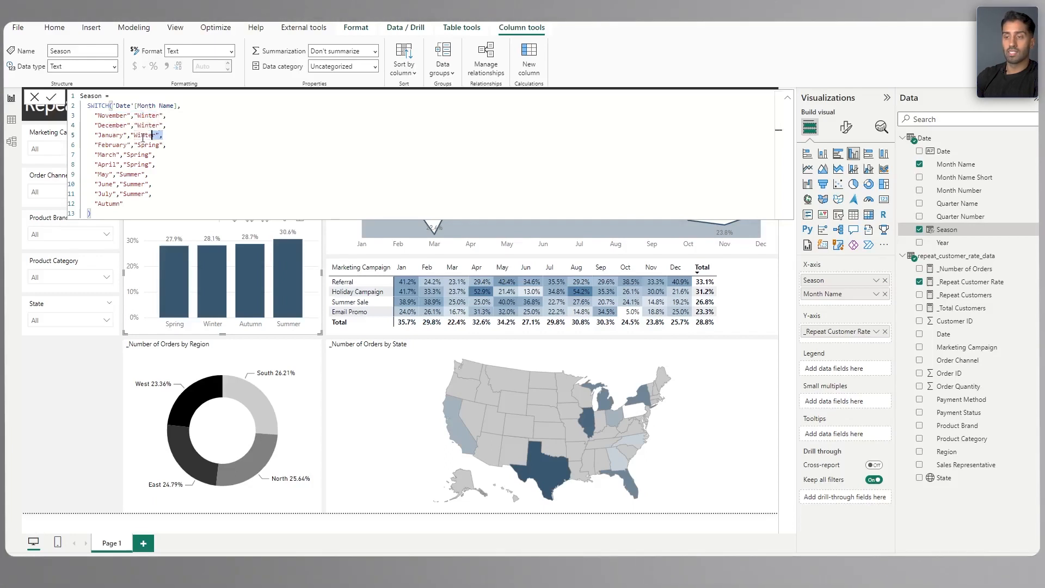
pyautogui.click(162, 135)
pyautogui.moveTo(95, 125); pyautogui.dragTo(130, 117)
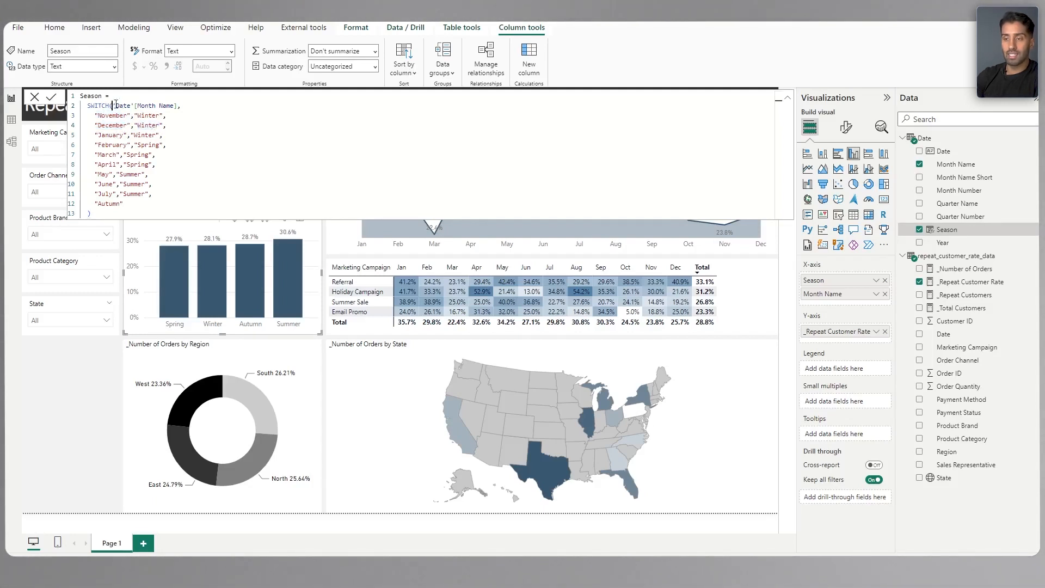
pyautogui.click(120, 116)
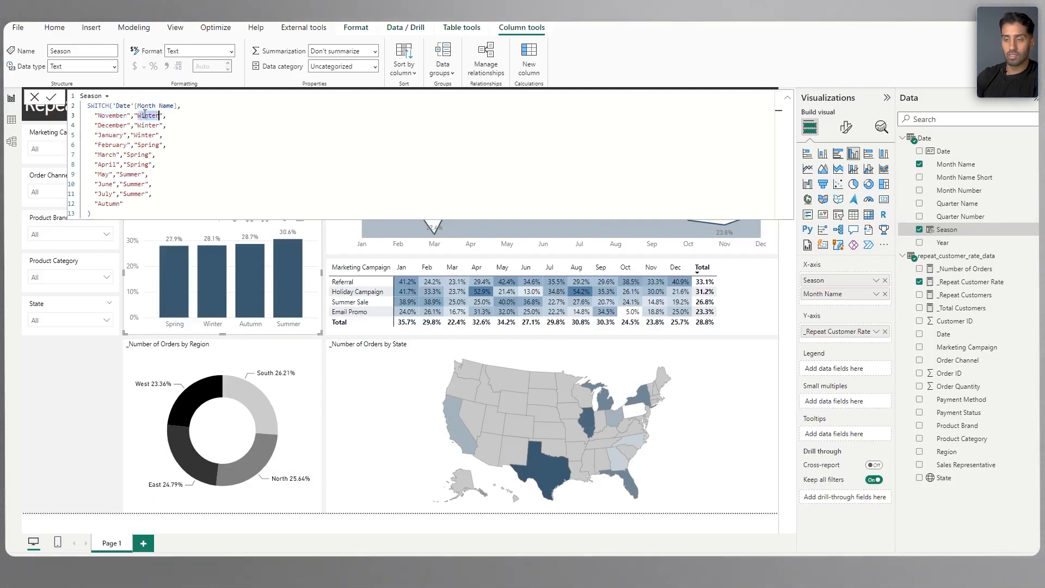
pyautogui.hotkey('ctrl', 'a')
pyautogui.hotkey('ctrl', 'c')
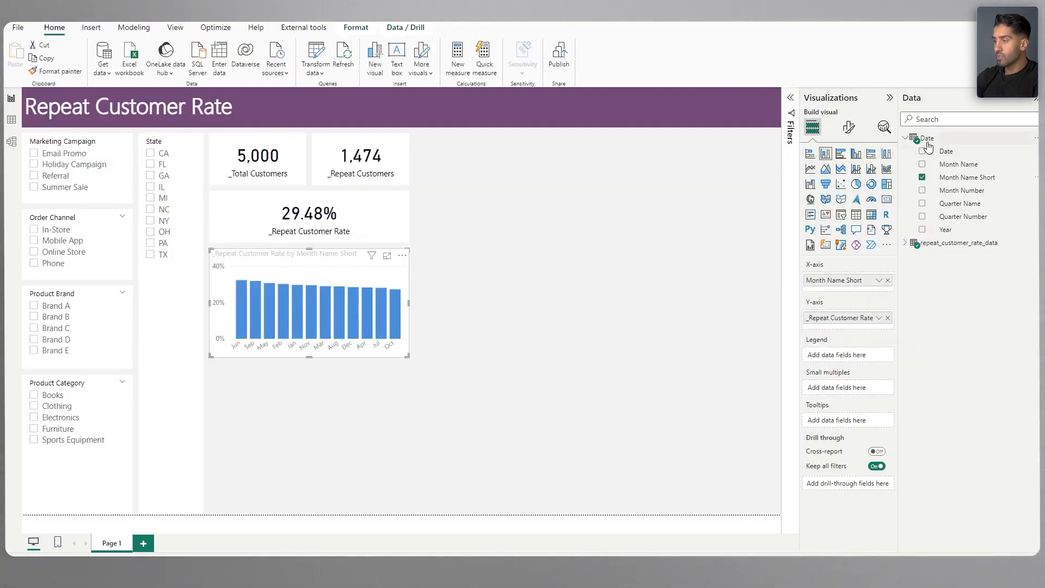
# Step: Add a Season calculated column to the dashboard's Date table using the copied SWITCH formula that maps month names to seasons
pyautogui.rightClick(927, 143)
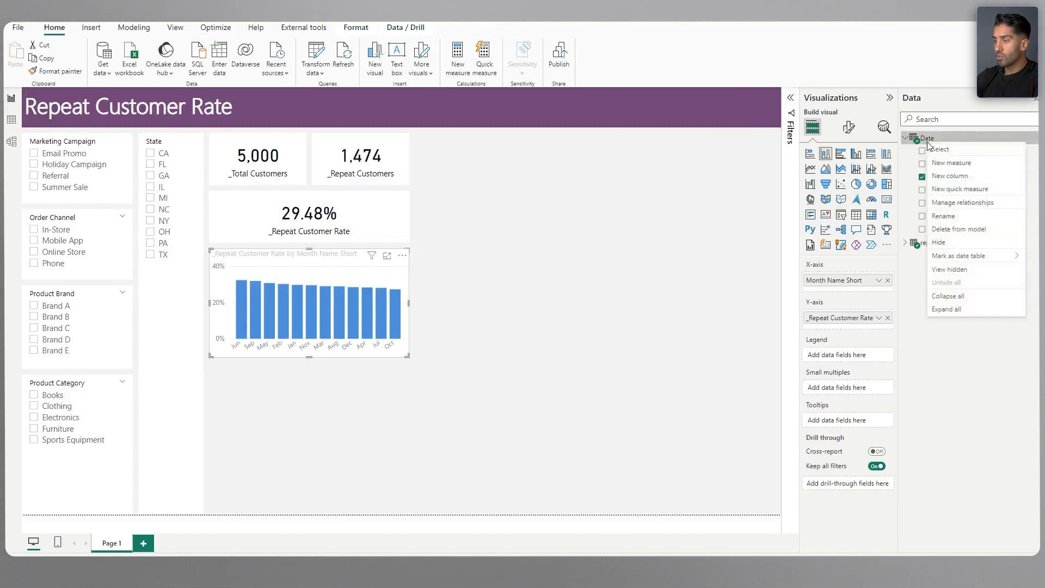
pyautogui.click(475, 181)
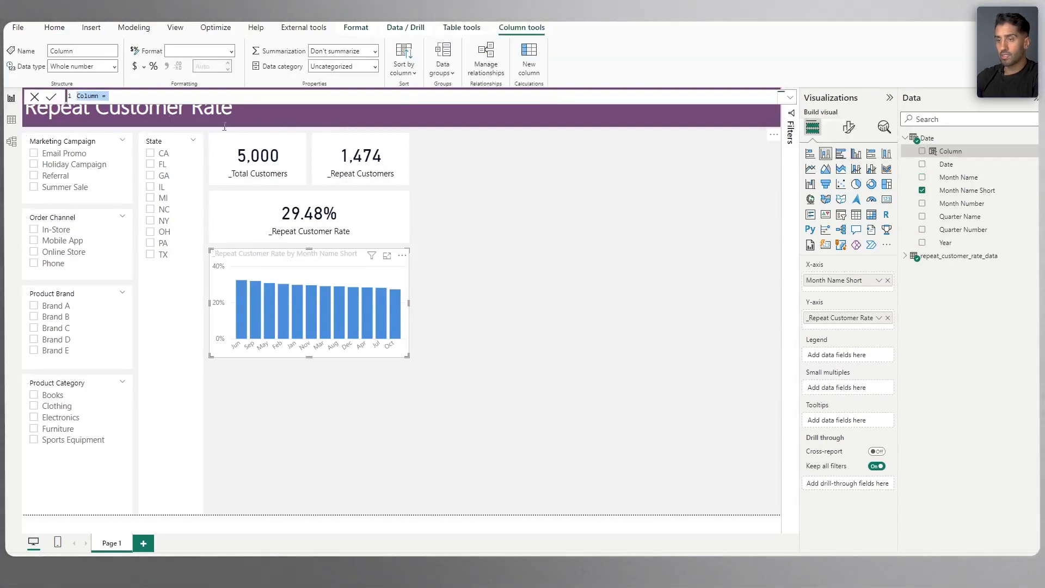
pyautogui.hotkey('ctrl', 'v')
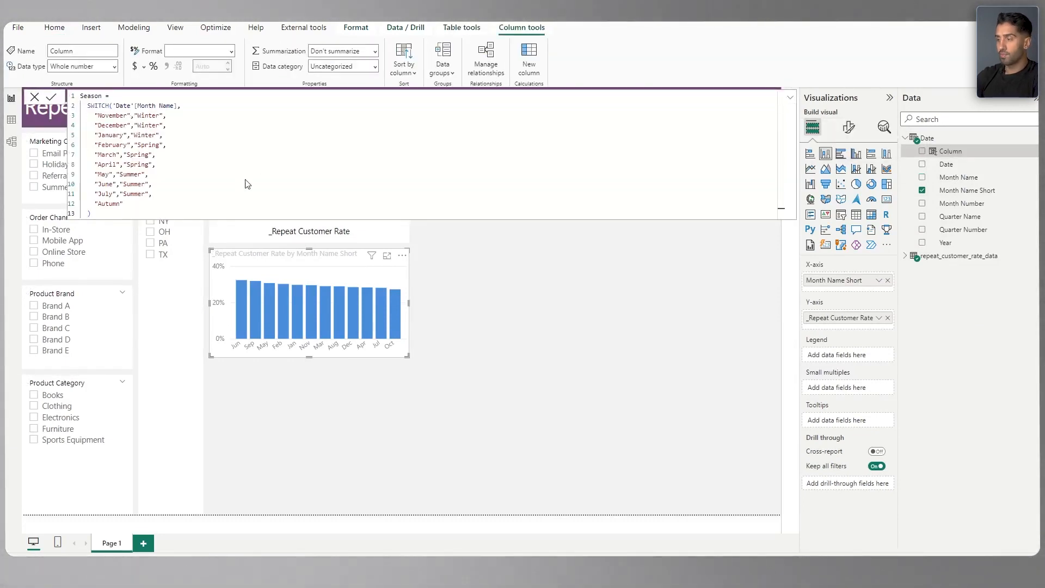
pyautogui.press('Return')
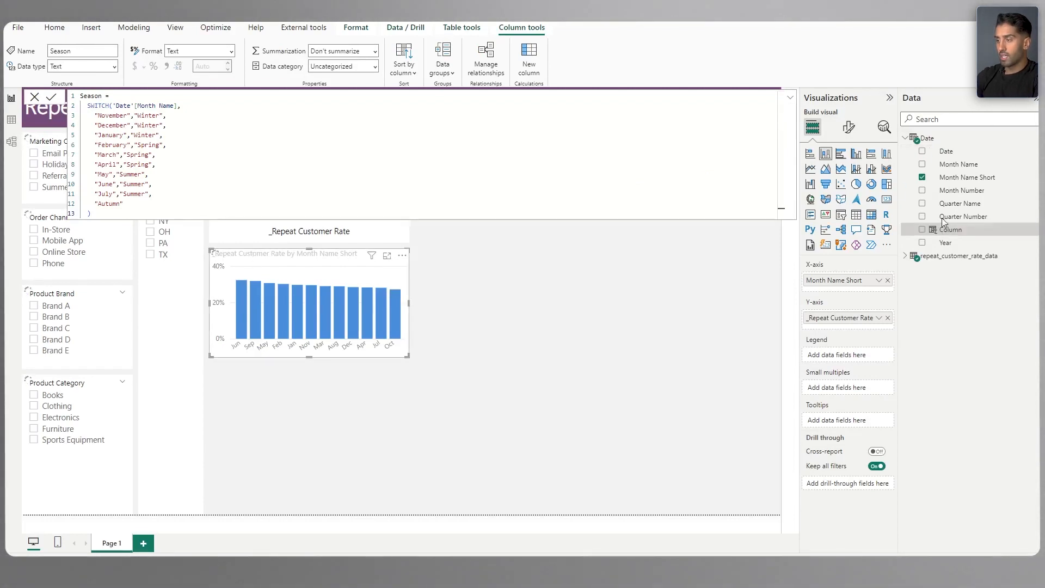
# Step: Replace Month Name Short with the Date table's Season field on the column chart's X-axis
pyautogui.moveTo(956, 234); pyautogui.dragTo(884, 298)
pyautogui.click(887, 294)
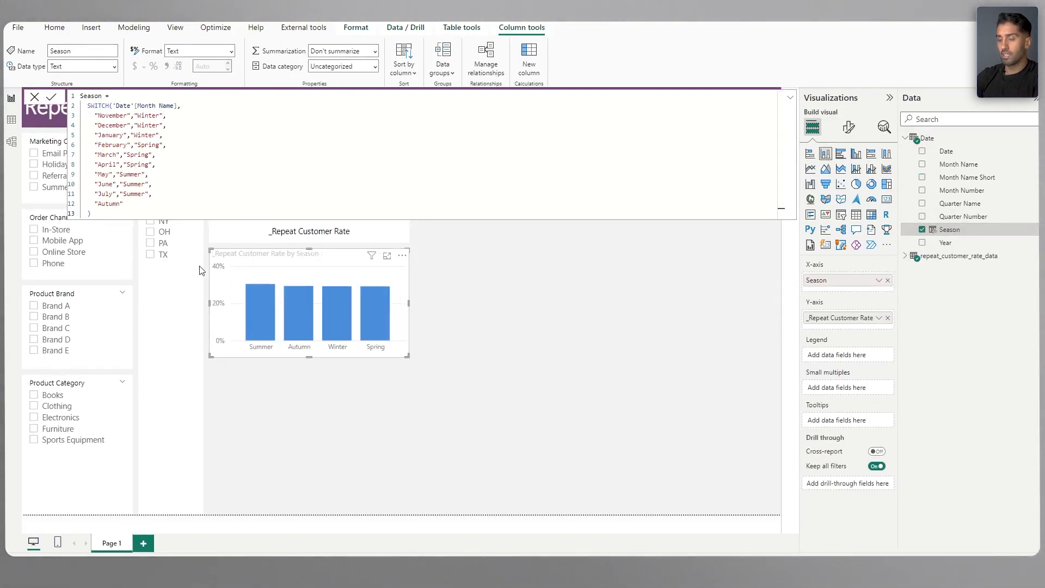
pyautogui.click(297, 245)
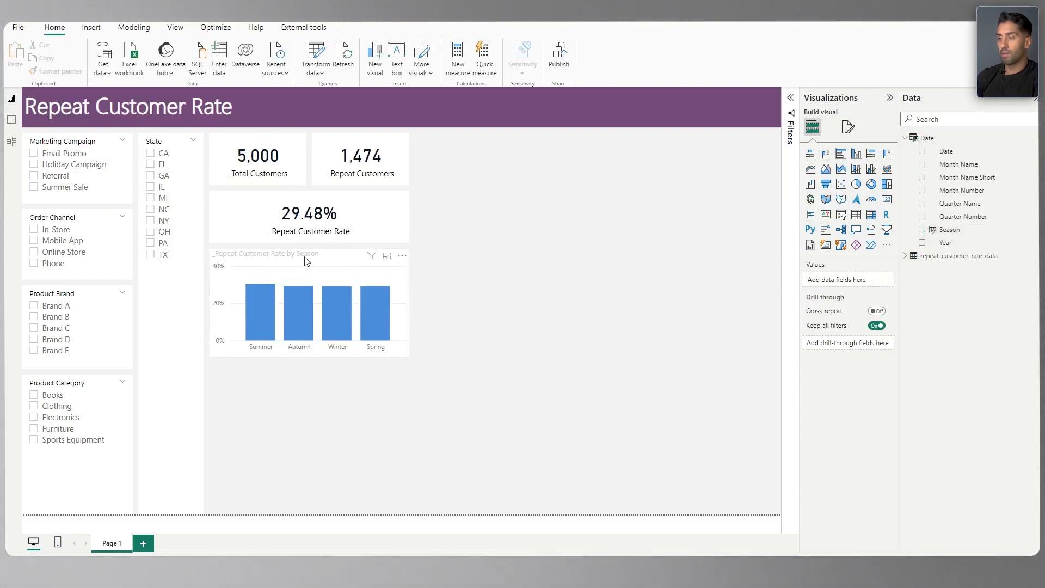
# Step: Turn on data labels for the season column chart and set its title text color to black
pyautogui.click(252, 259)
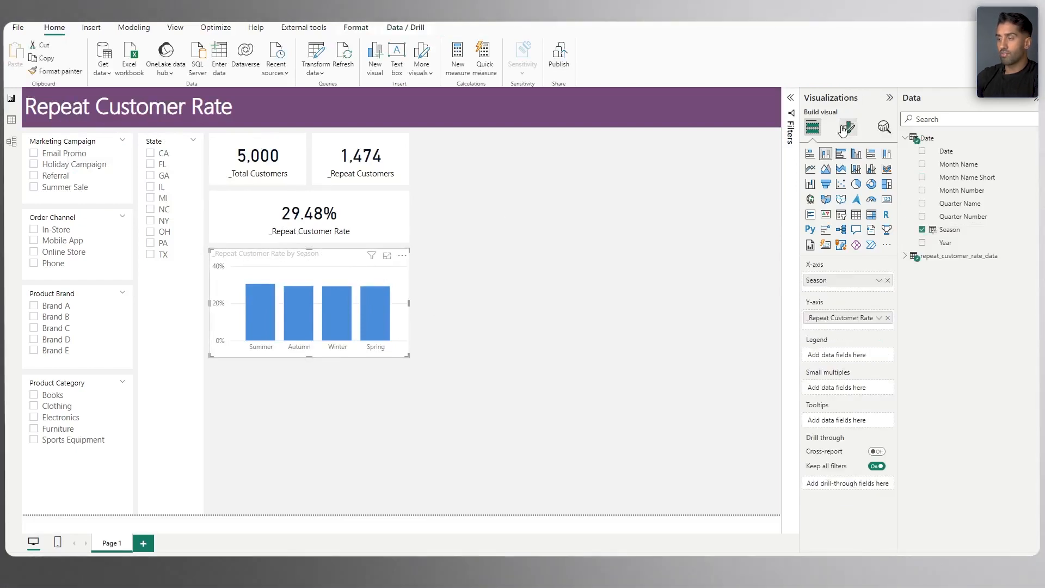
pyautogui.click(848, 126)
pyautogui.click(884, 359)
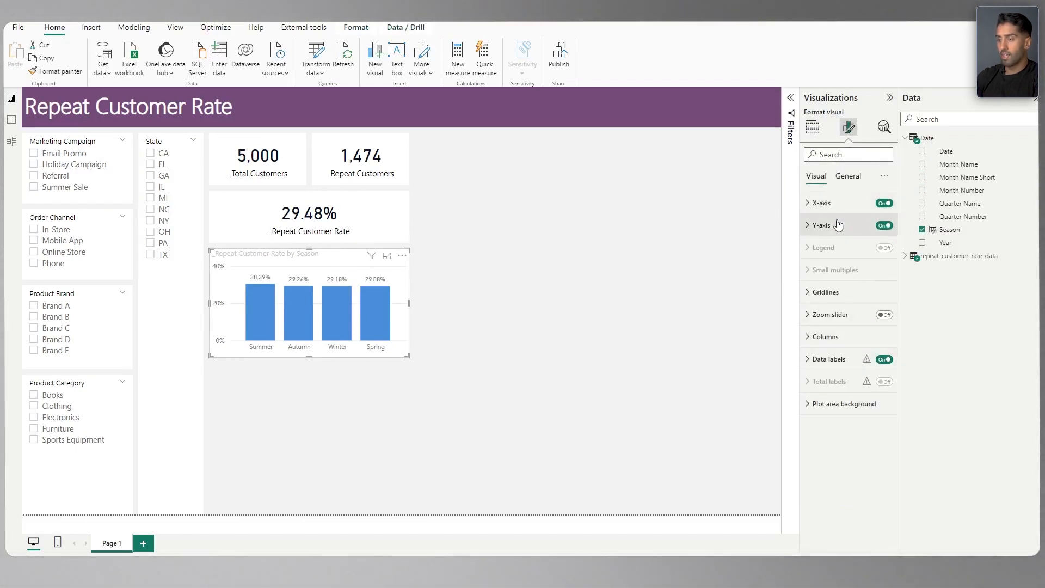
pyautogui.click(844, 176)
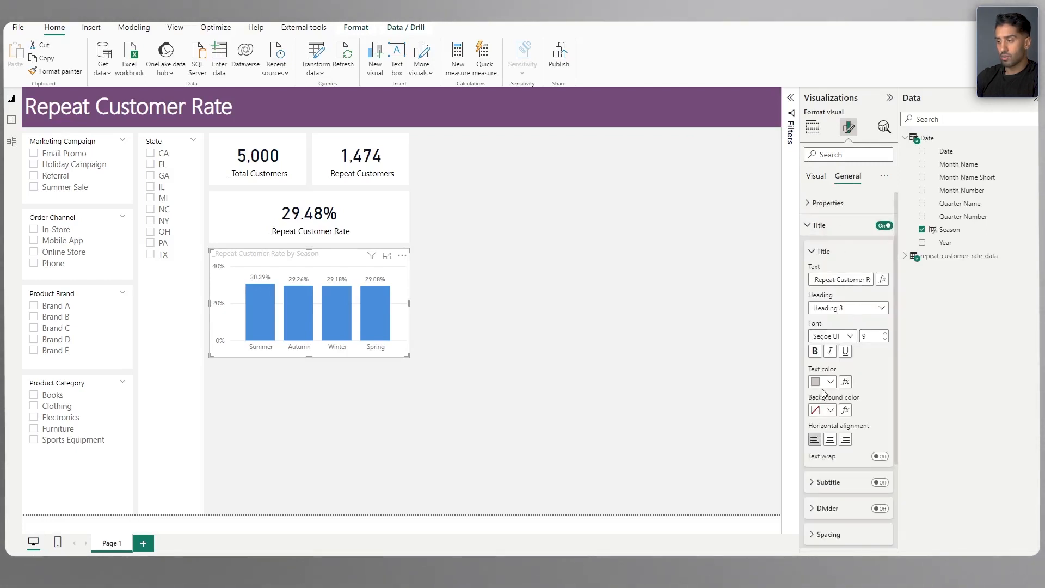
pyautogui.click(822, 384)
pyautogui.click(836, 211)
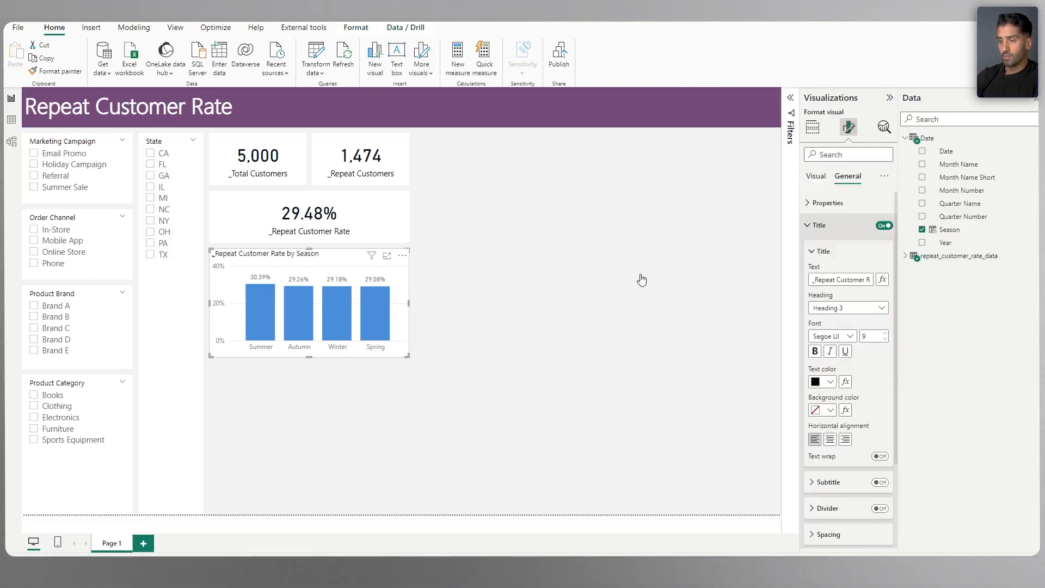
pyautogui.click(643, 279)
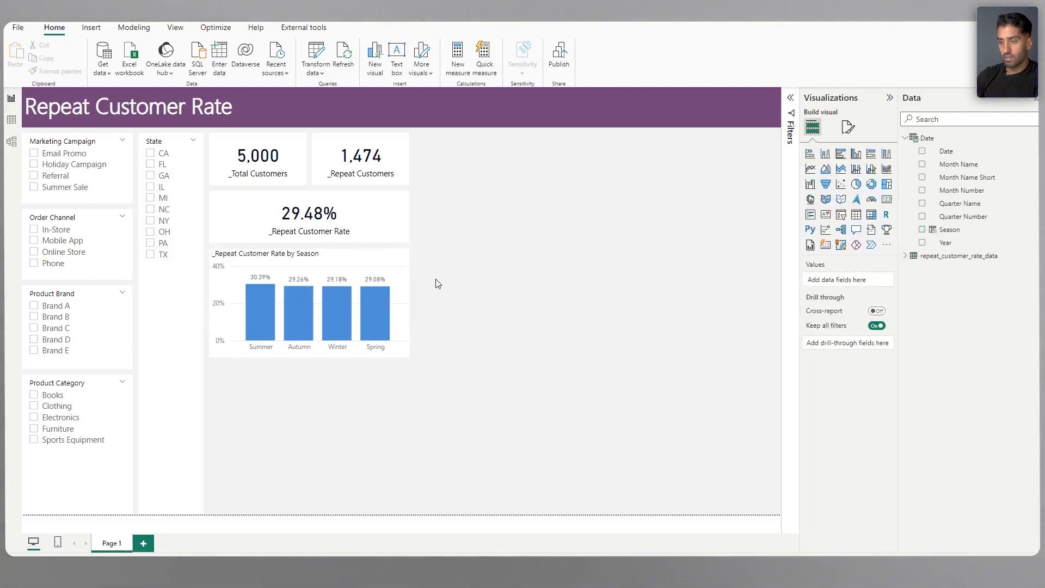
# Step: Sort the season chart's axis in ascending order of repeat customer rate, checking it against the reference report's chart
pyautogui.click(402, 257)
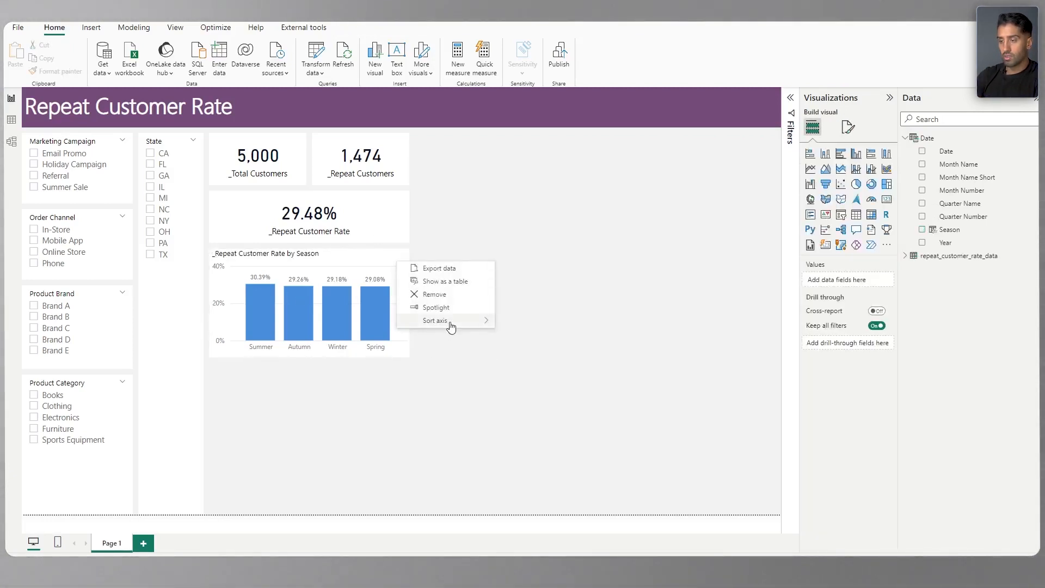
pyautogui.moveTo(460, 325)
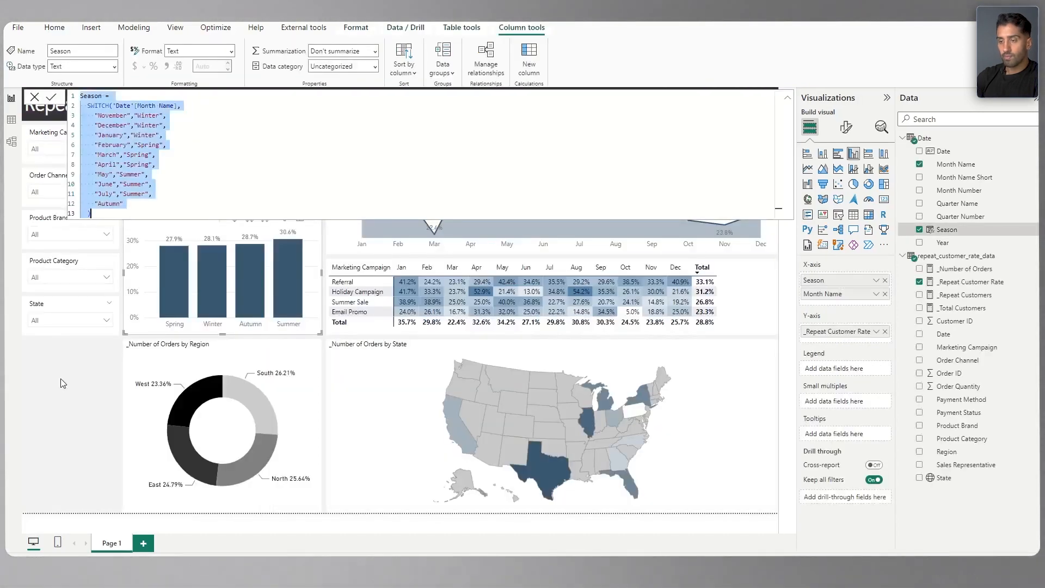
pyautogui.click(61, 379)
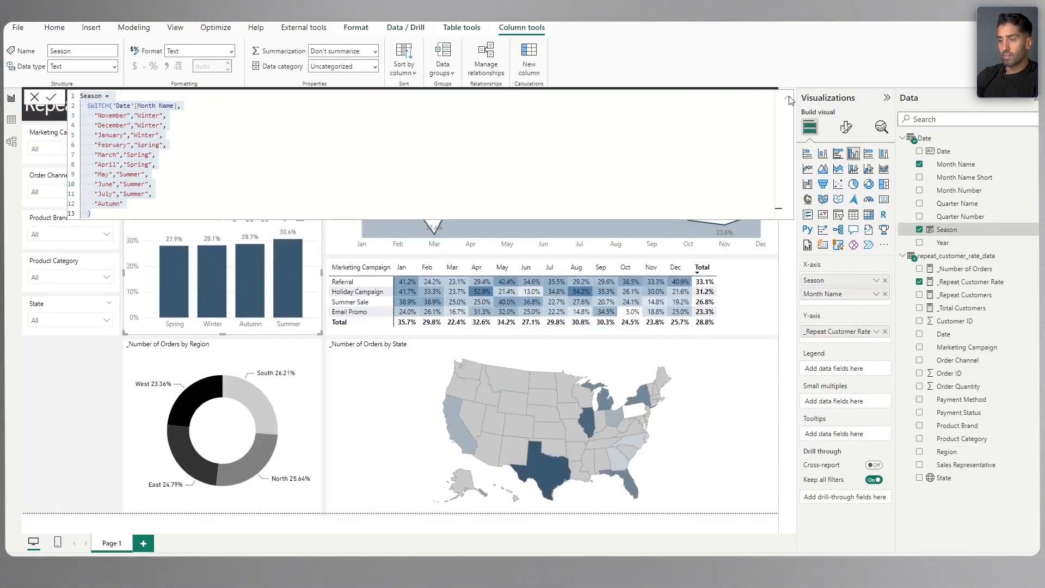
pyautogui.click(52, 428)
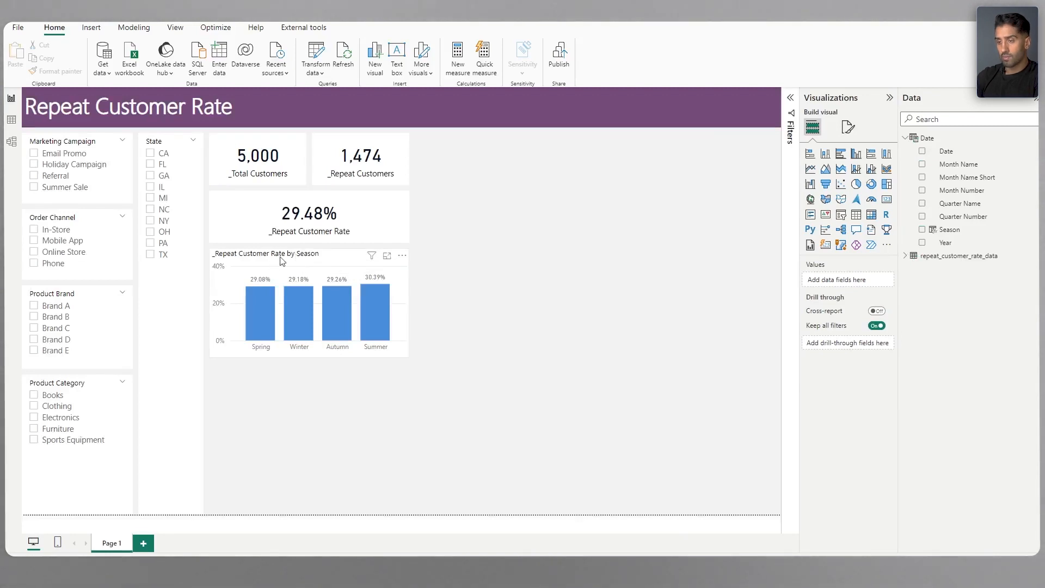
# Step: Duplicate the season column chart, place the copy beside the KPI cards and widen it to the page's edge
pyautogui.click(283, 261)
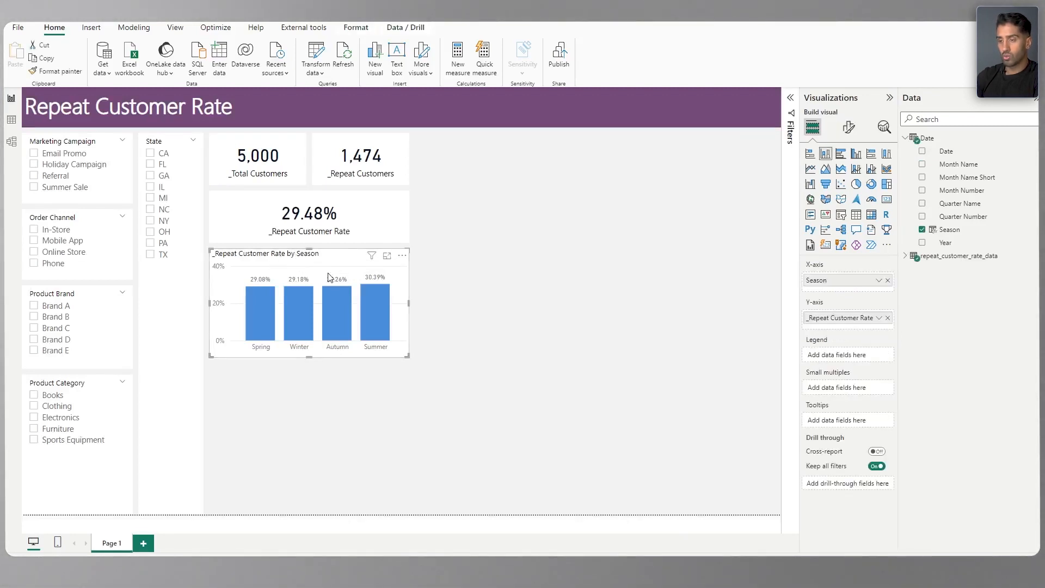
pyautogui.press('Escape')
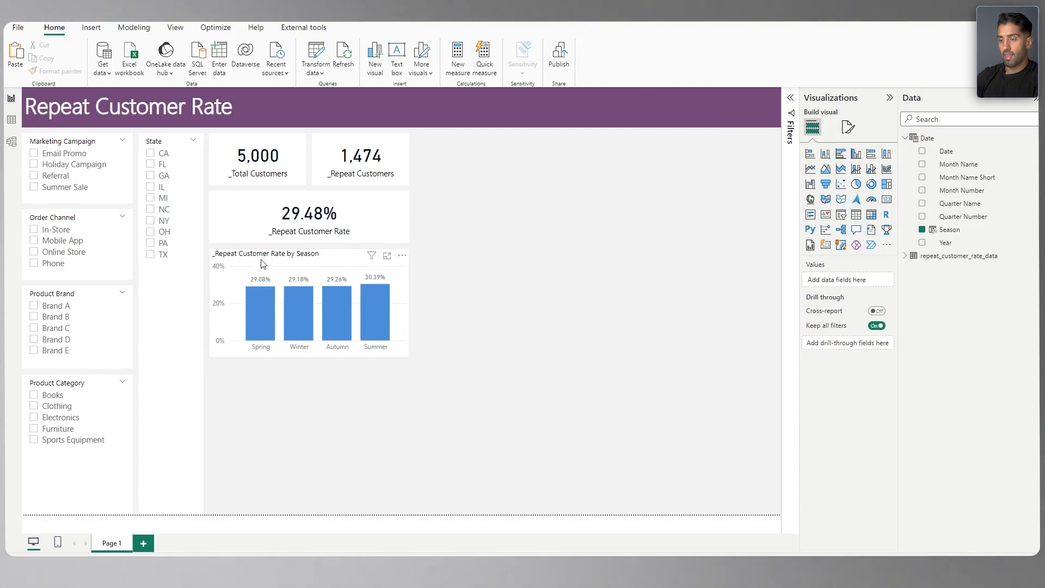
pyautogui.hotkey('ctrl', 'v')
pyautogui.moveTo(260, 260); pyautogui.dragTo(451, 141)
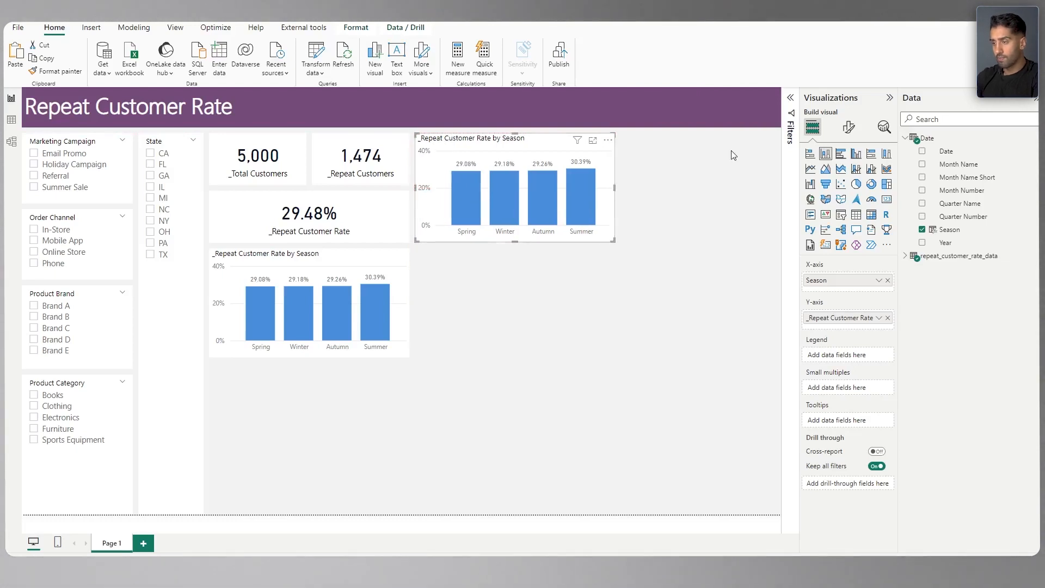
pyautogui.moveTo(613, 187); pyautogui.dragTo(779, 187)
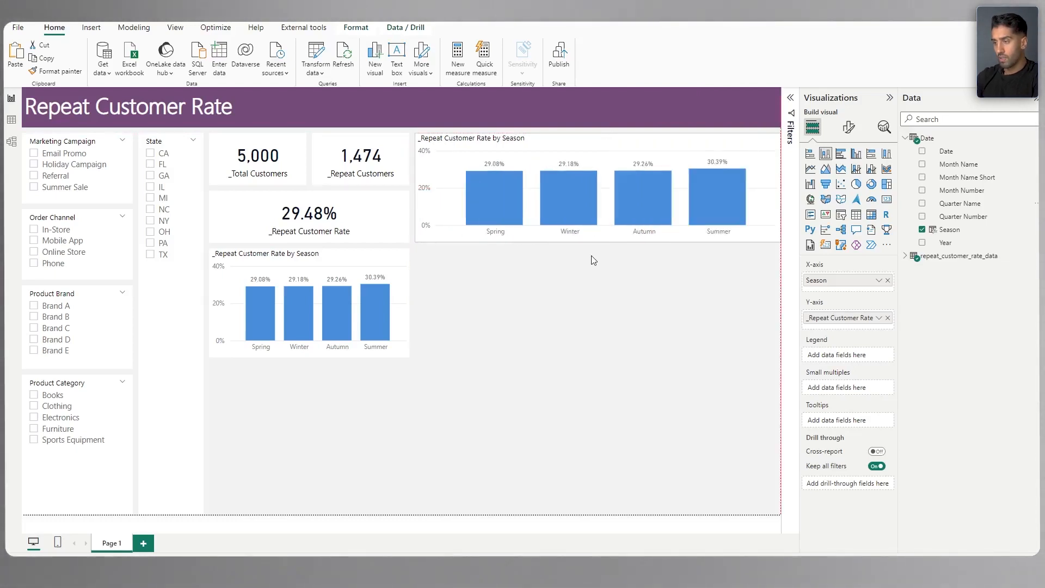
pyautogui.moveTo(598, 242); pyautogui.dragTo(609, 242)
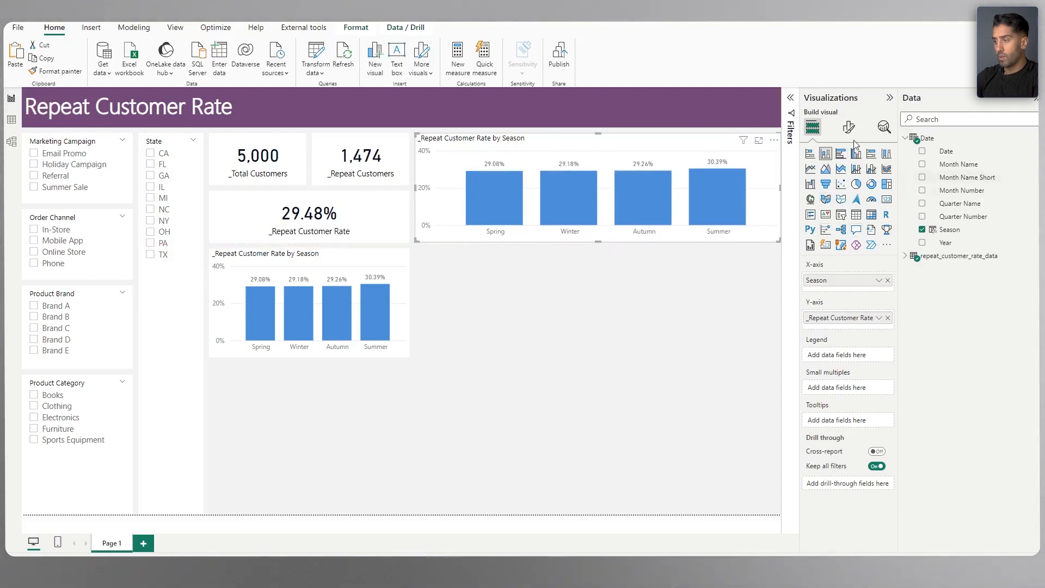
# Step: Replace Season with Month Name Short on the duplicated chart's X-axis and convert it to a line chart
pyautogui.moveTo(969, 178); pyautogui.dragTo(885, 295)
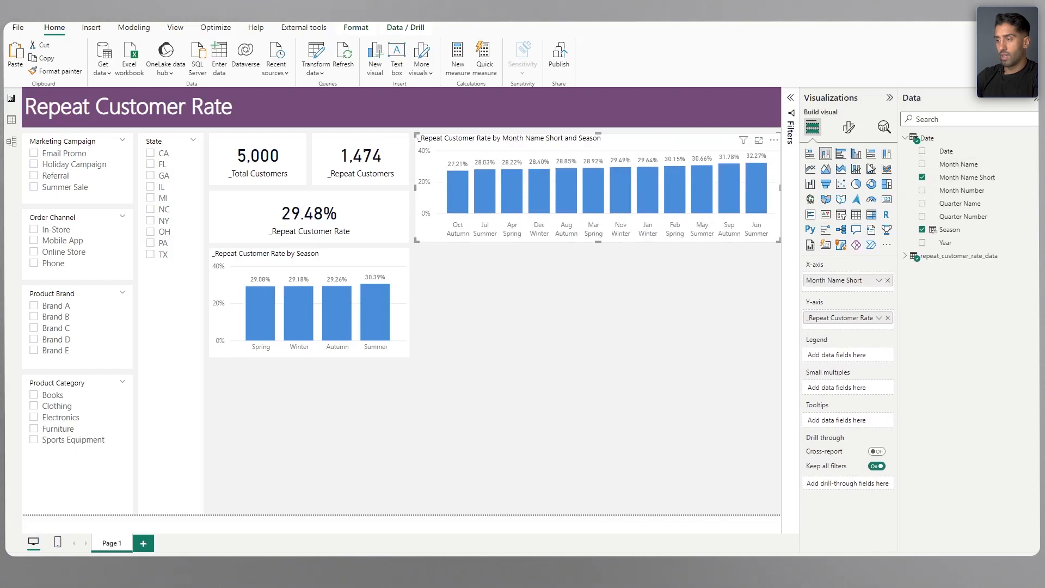
pyautogui.click(810, 168)
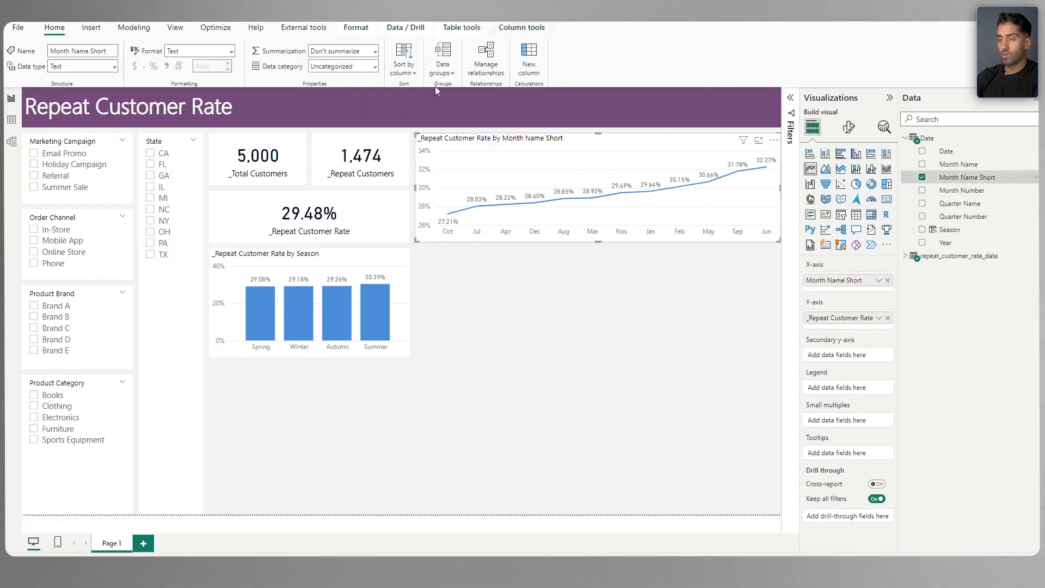
# Step: Sort the Month Name Short column by Month Number and collapse the formula display
pyautogui.click(403, 61)
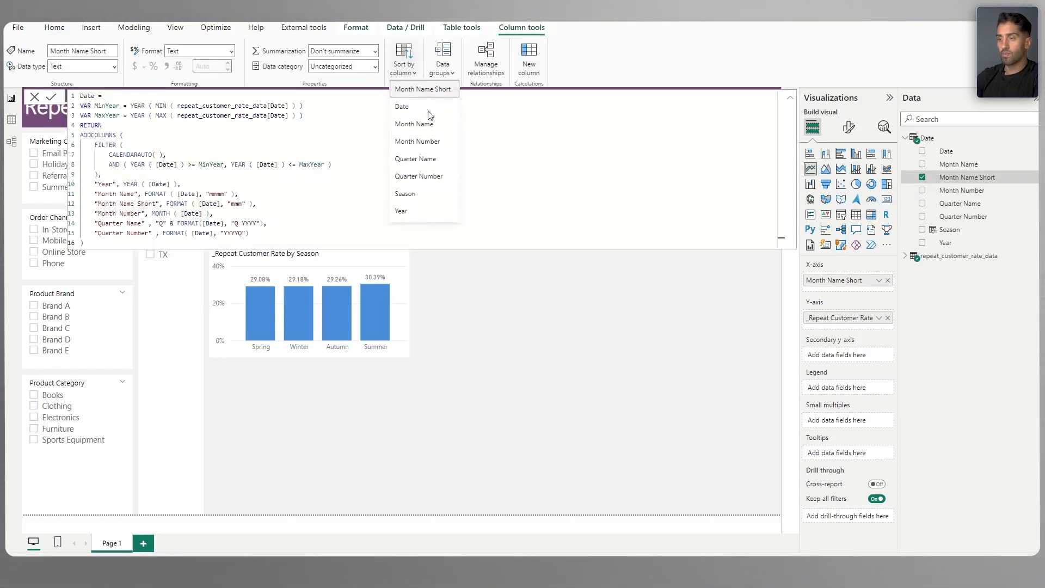
pyautogui.click(429, 143)
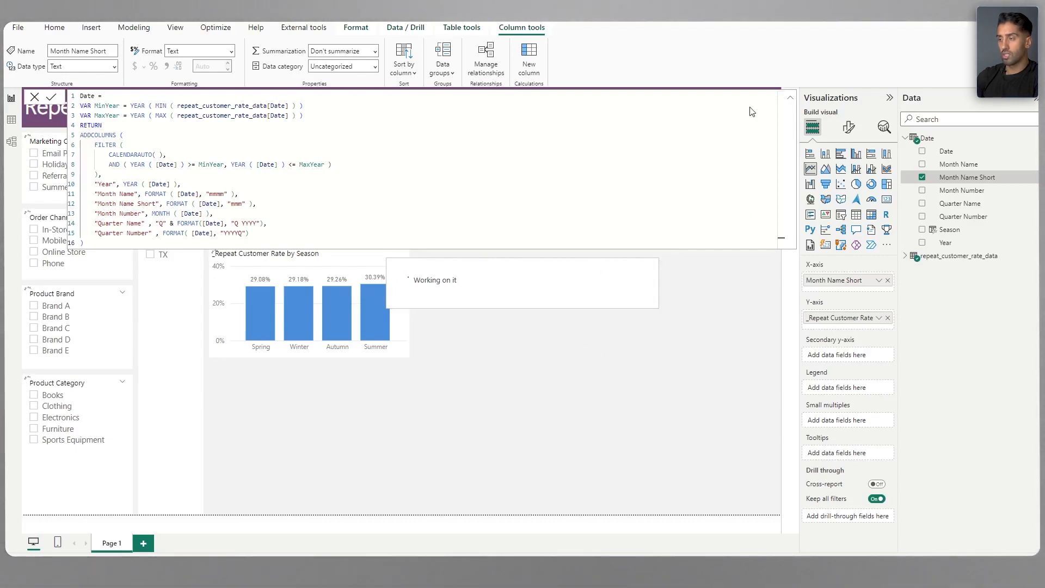
pyautogui.click(790, 101)
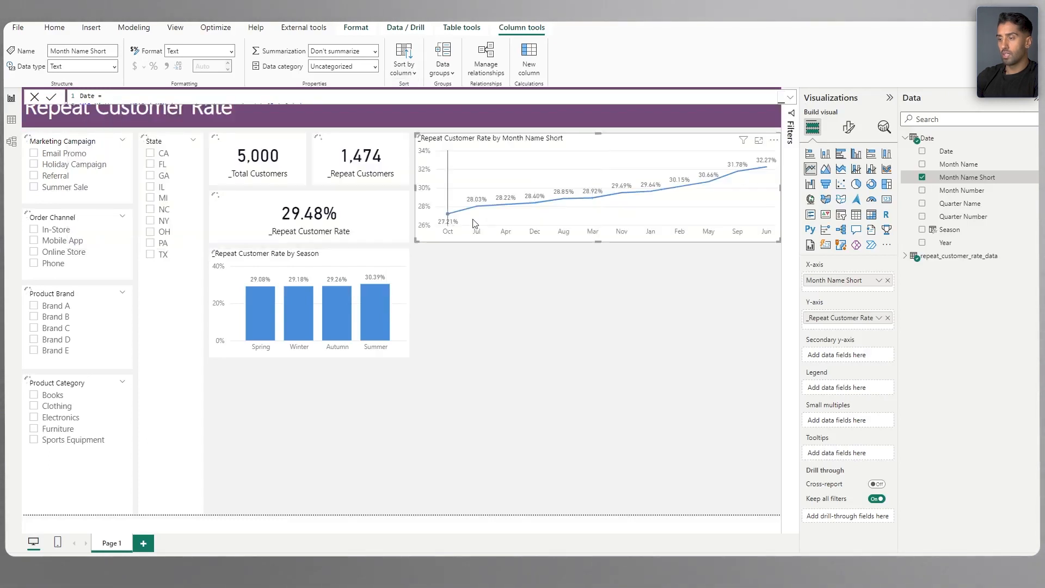
# Step: Sort the monthly chart's axis by Month Name Short in ascending order and convert it to an area chart
pyautogui.click(773, 140)
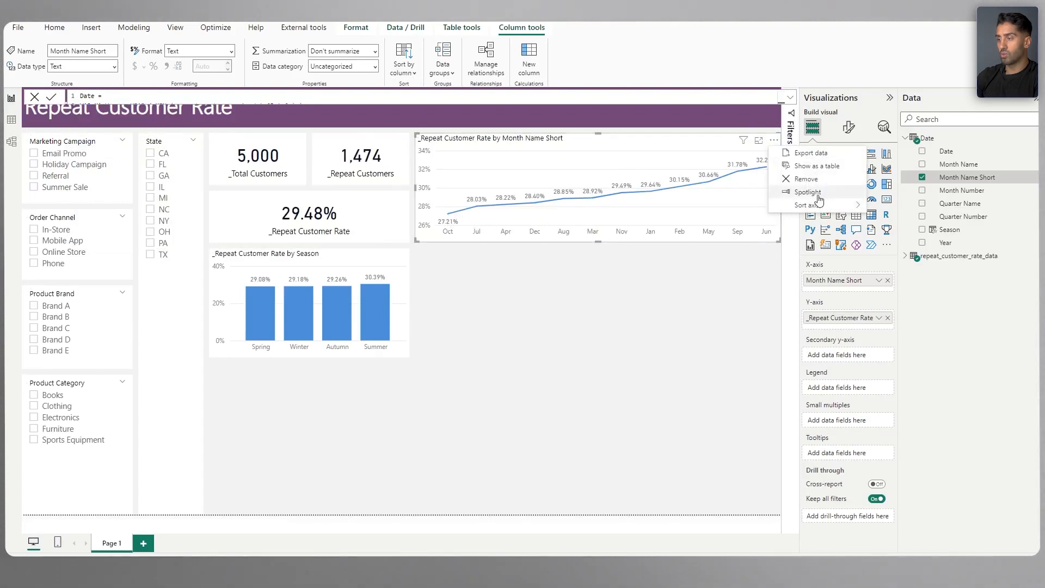
pyautogui.moveTo(819, 205)
pyautogui.click(638, 236)
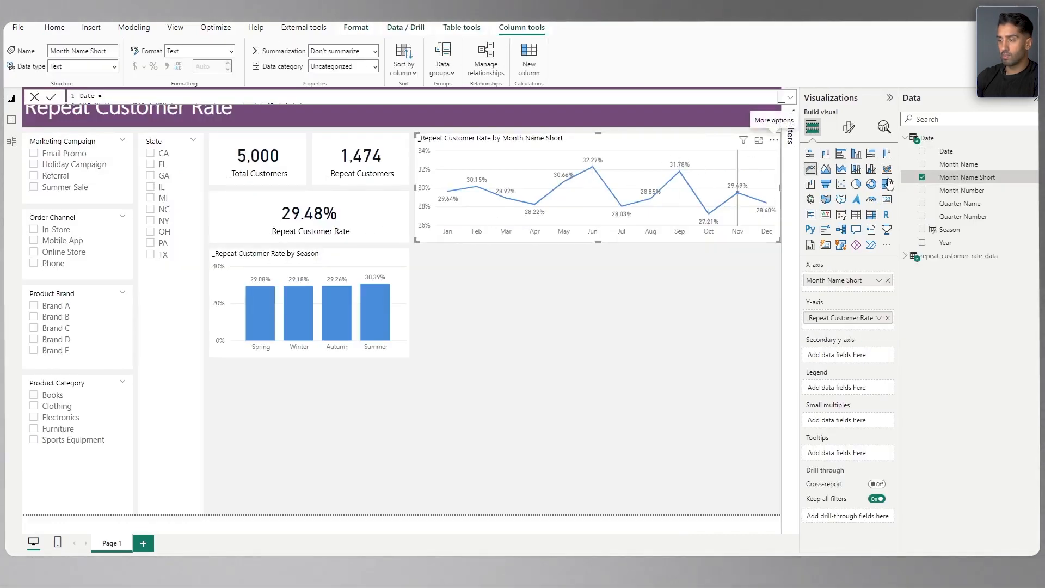
pyautogui.click(824, 169)
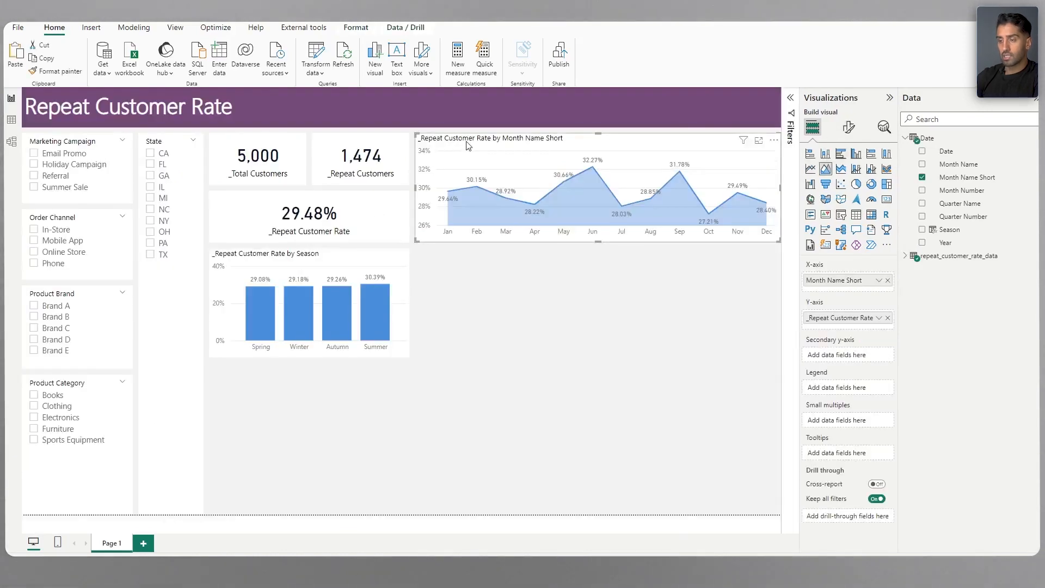
# Step: Duplicate the monthly area chart and place the copy directly below the original
pyautogui.hotkey('ctrl', 'c')
pyautogui.hotkey('ctrl', 'v')
pyautogui.moveTo(463, 153); pyautogui.dragTo(489, 264)
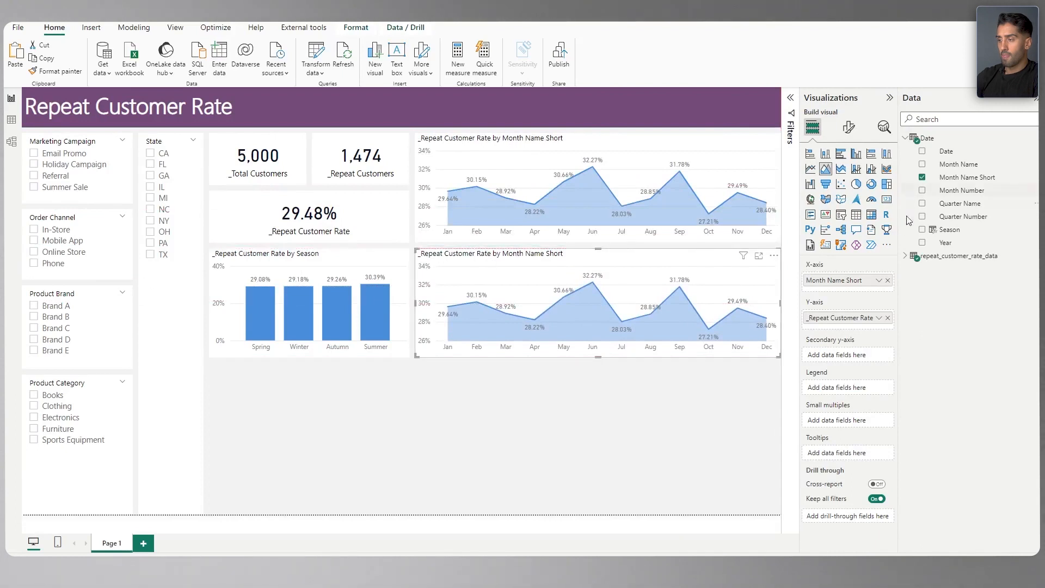
# Step: Convert the duplicated area chart to a matrix with Marketing Campaign as rows and Month Name Short as columns
pyautogui.click(870, 216)
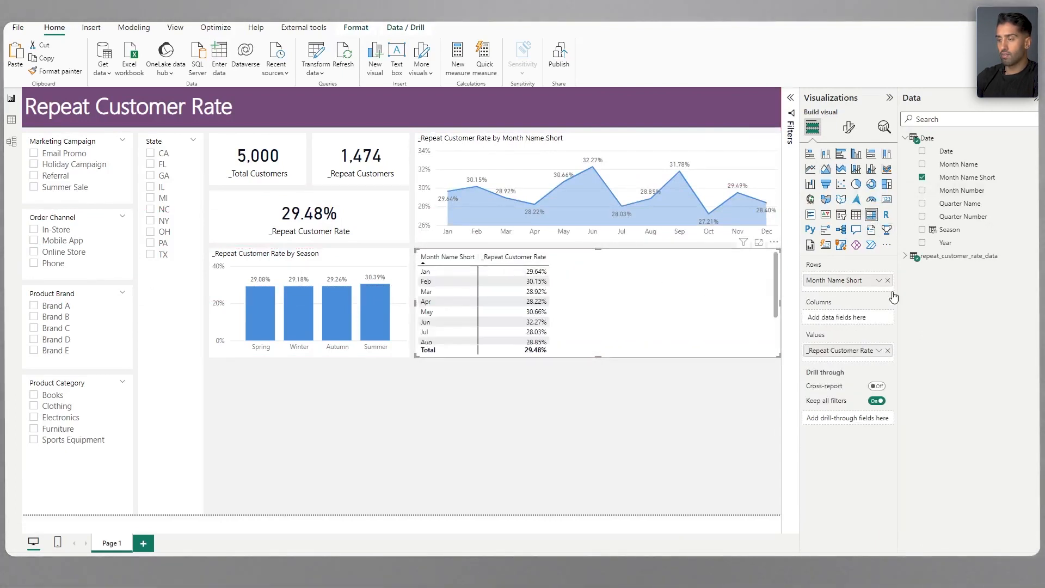
pyautogui.moveTo(853, 284); pyautogui.dragTo(850, 314)
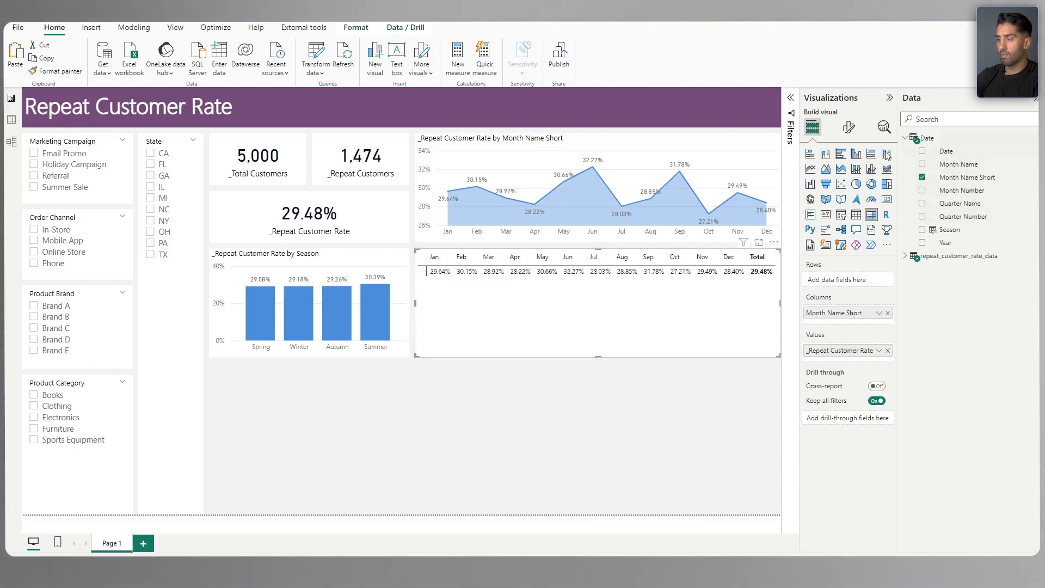
pyautogui.click(906, 257)
pyautogui.moveTo(972, 347); pyautogui.dragTo(865, 281)
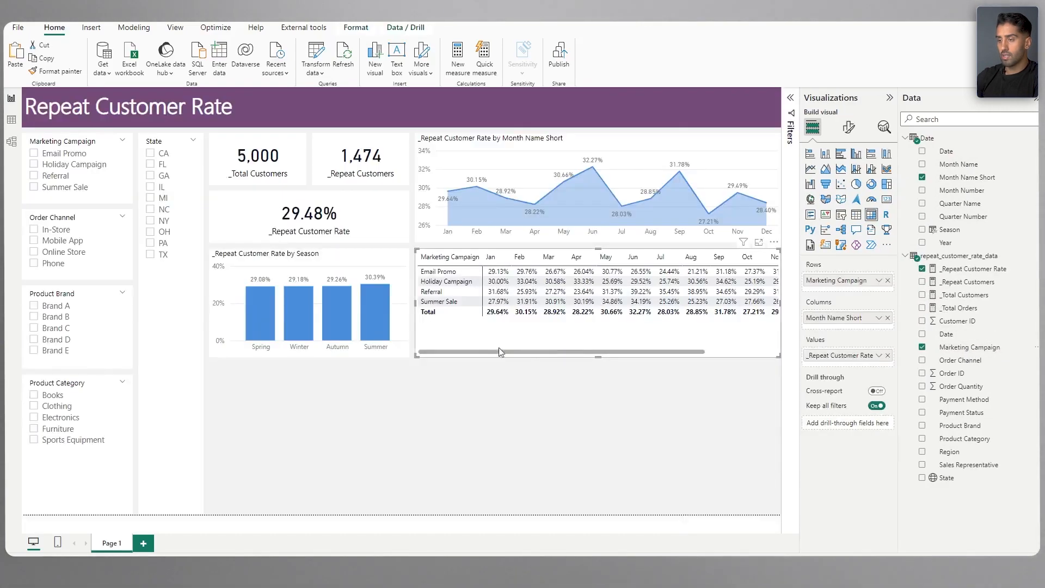
pyautogui.moveTo(513, 355); pyautogui.dragTo(394, 365)
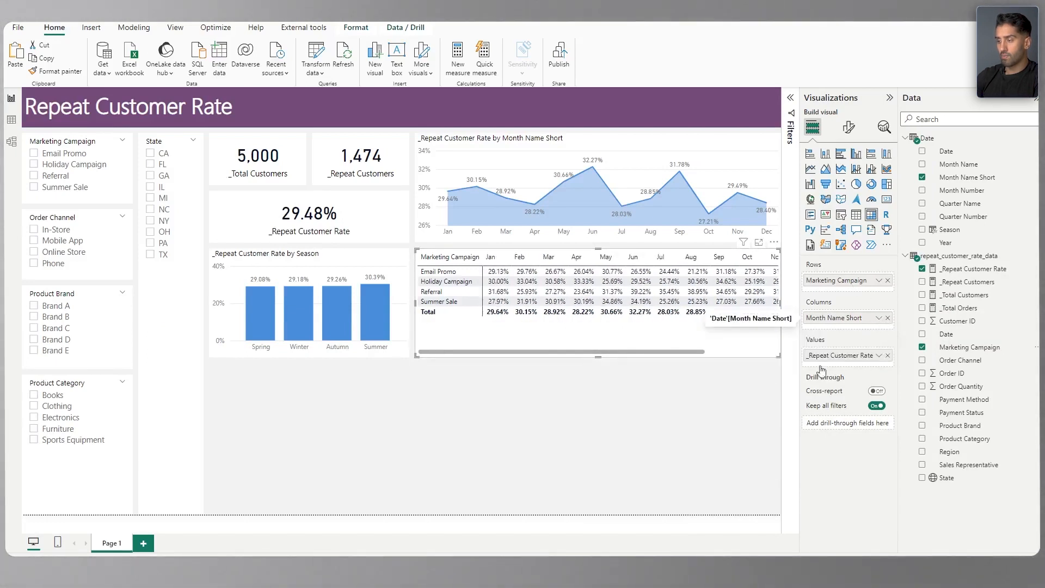
pyautogui.click(878, 357)
pyautogui.moveTo(925, 412)
pyautogui.click(816, 413)
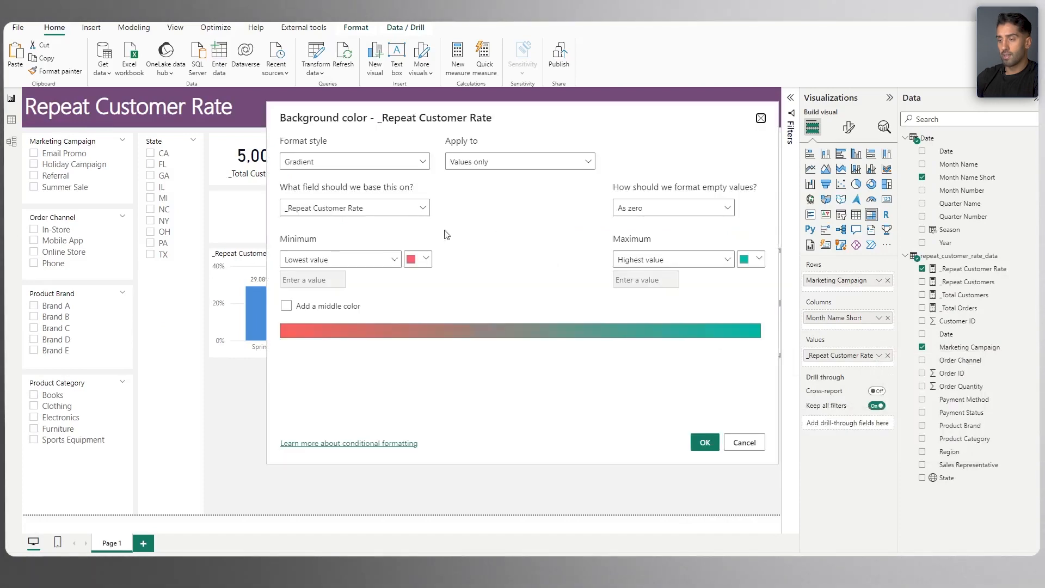
pyautogui.click(743, 442)
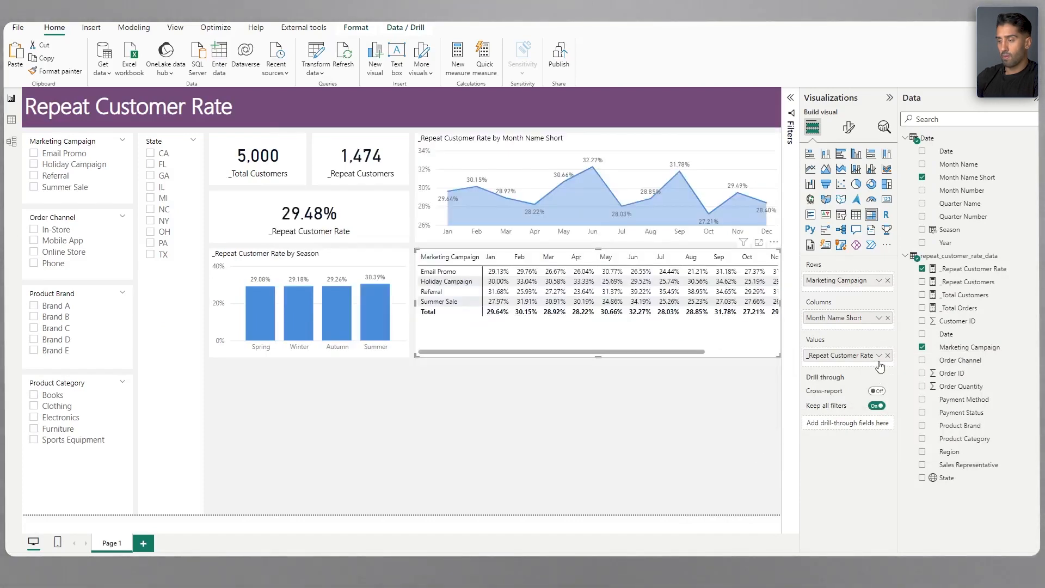
pyautogui.click(878, 355)
pyautogui.moveTo(925, 412)
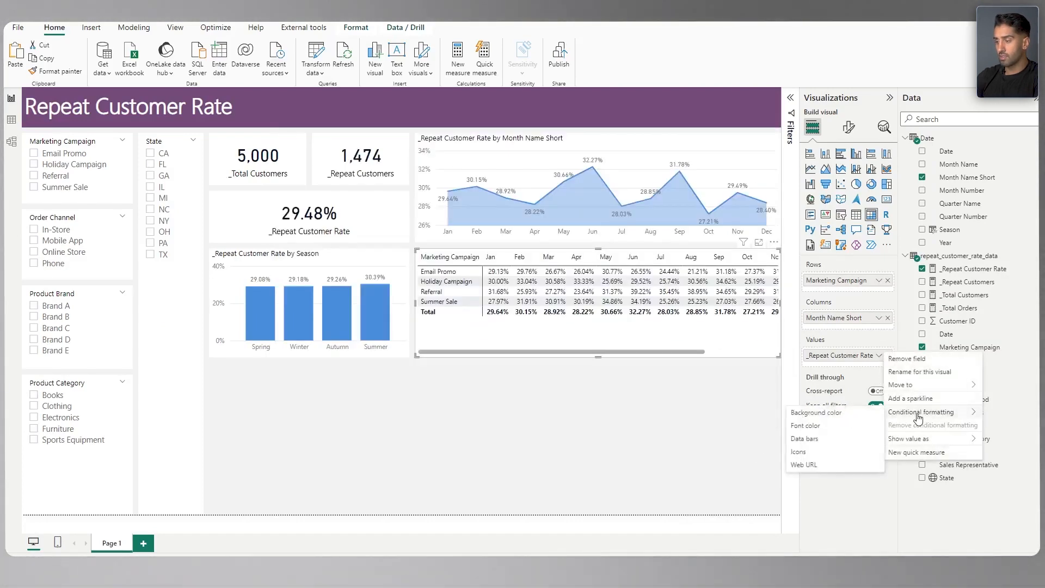
pyautogui.click(809, 452)
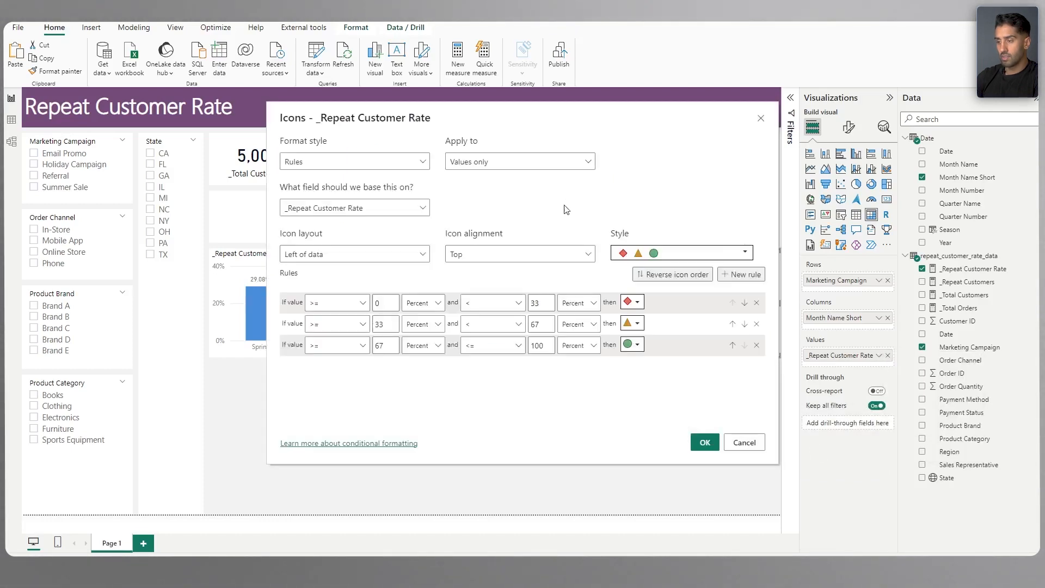
pyautogui.click(750, 449)
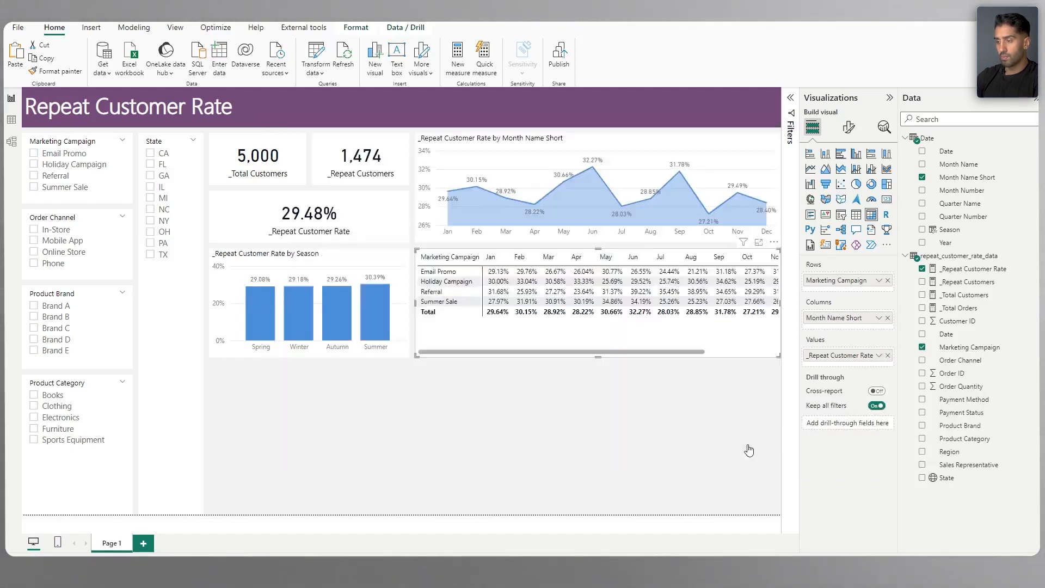
# Step: Apply a gradient background color to the matrix's _Repeat Customer Rate values, with white for the lowest value and green for the highest
pyautogui.click(879, 356)
pyautogui.moveTo(909, 417)
pyautogui.click(834, 414)
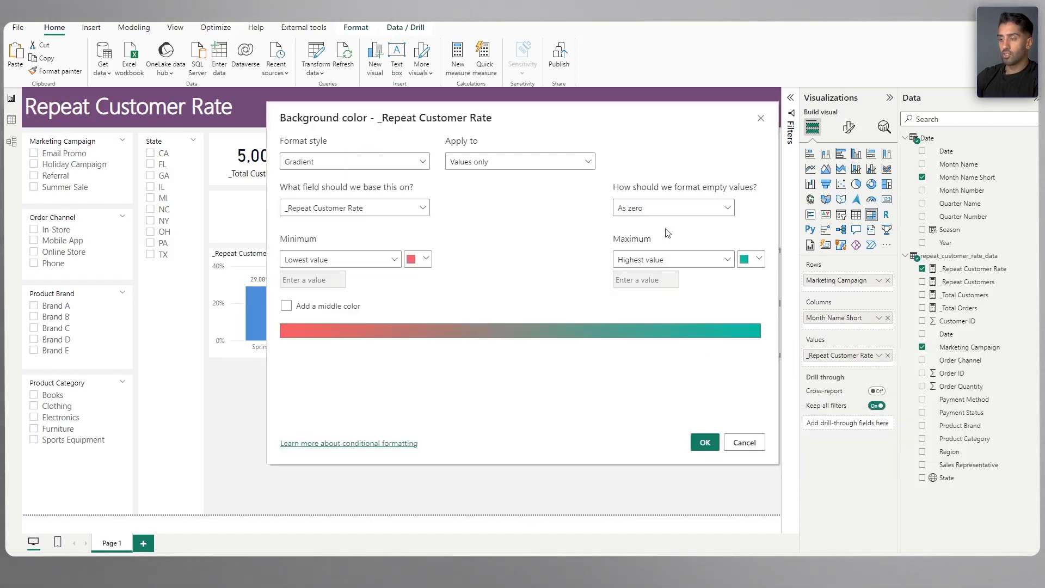
pyautogui.click(425, 260)
pyautogui.click(418, 277)
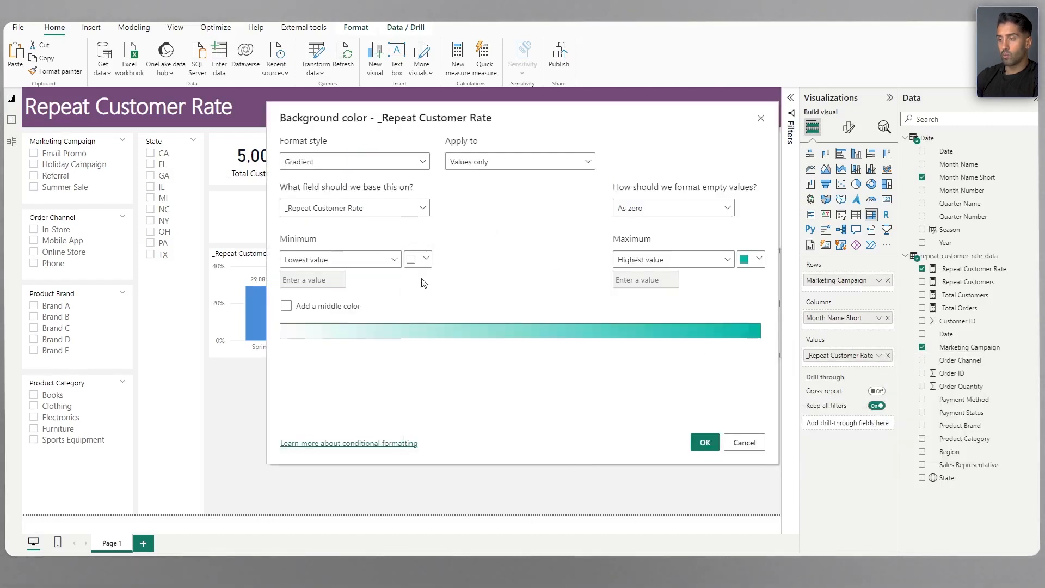
pyautogui.click(753, 260)
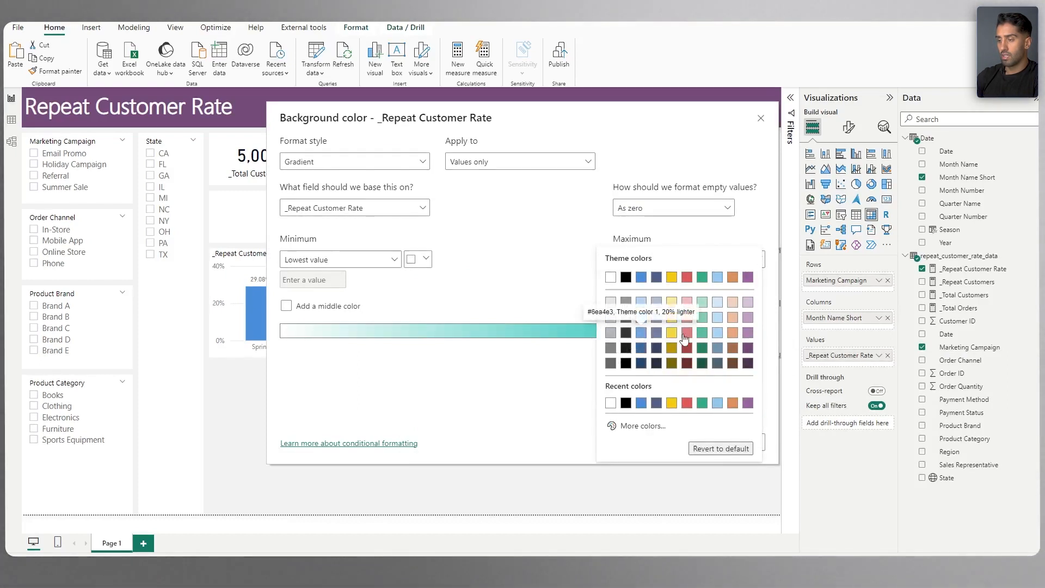
pyautogui.click(702, 332)
pyautogui.click(705, 442)
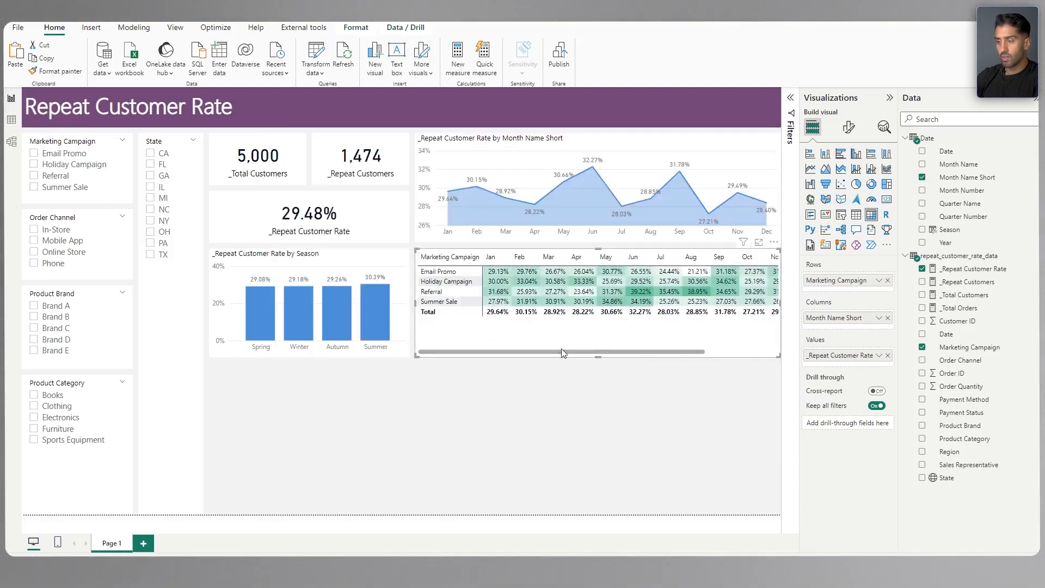
pyautogui.moveTo(560, 351); pyautogui.dragTo(476, 343)
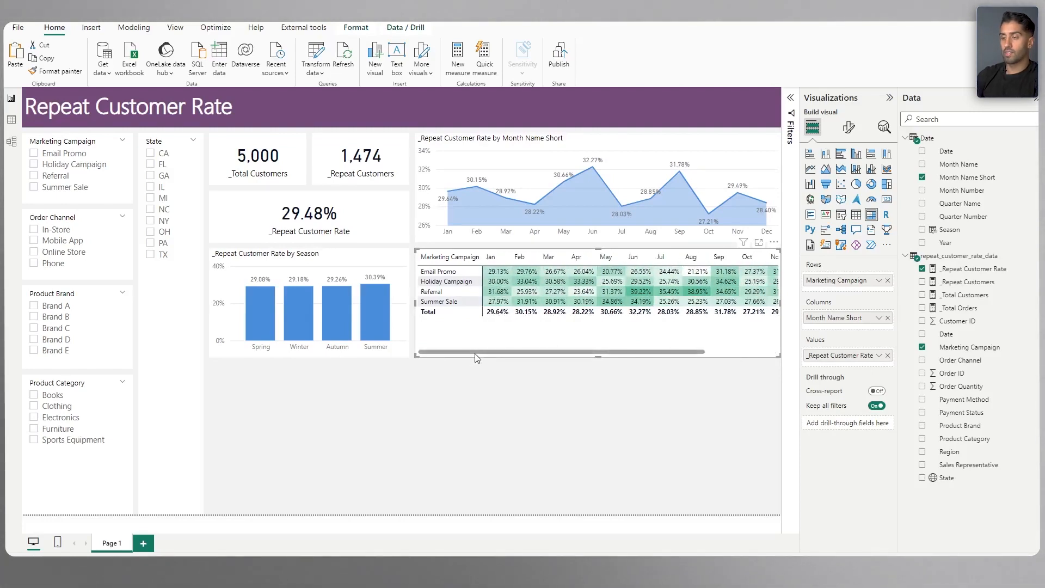
pyautogui.moveTo(477, 352); pyautogui.dragTo(314, 344)
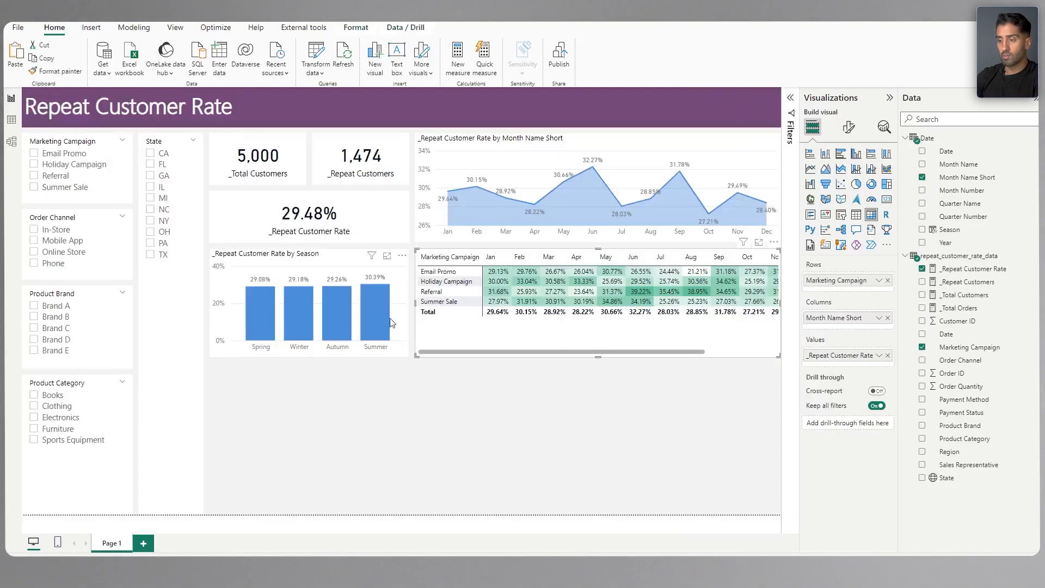
# Step: Add a map visual with State as its location and stretch it across the empty area beneath the season chart and matrix
pyautogui.click(512, 425)
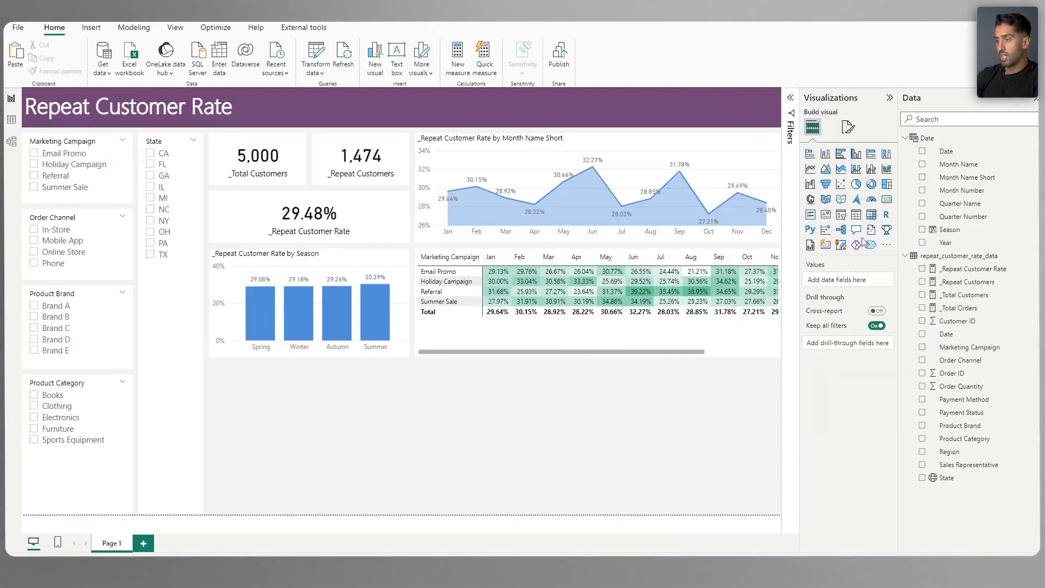
pyautogui.click(810, 200)
pyautogui.moveTo(947, 481); pyautogui.dragTo(844, 279)
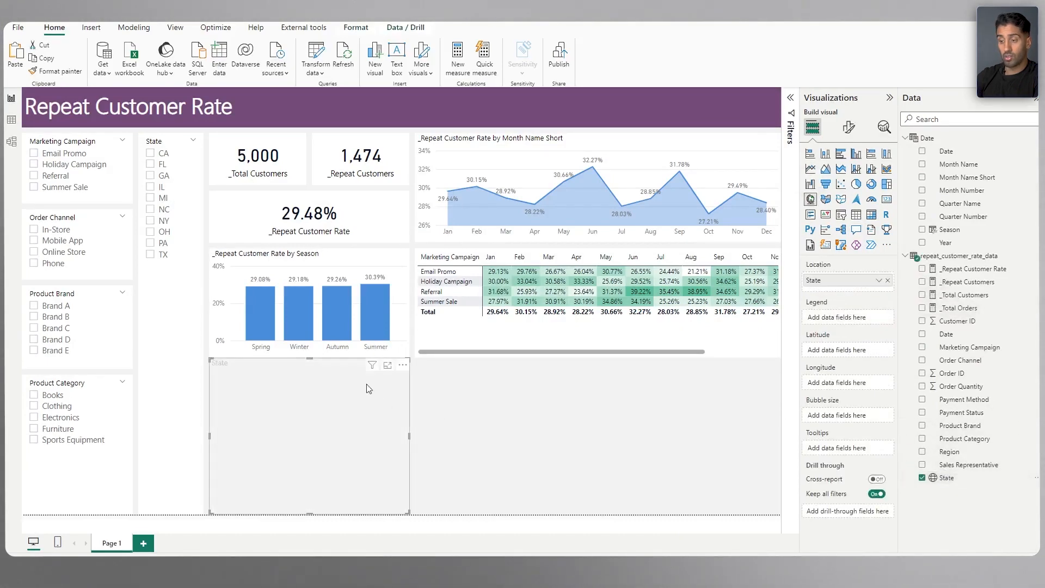
pyautogui.moveTo(310, 358); pyautogui.dragTo(310, 380)
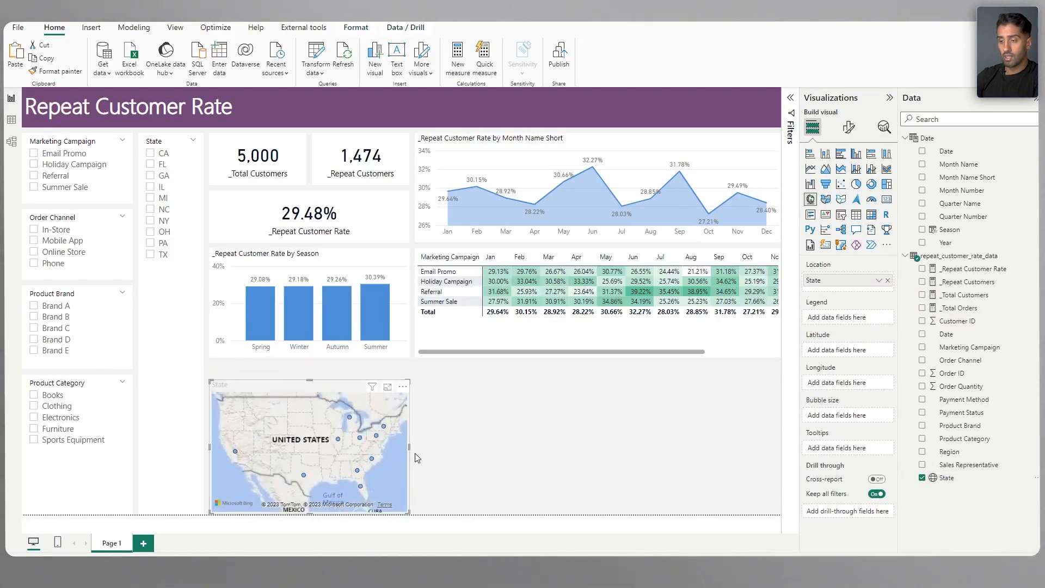
pyautogui.moveTo(410, 446); pyautogui.dragTo(779, 446)
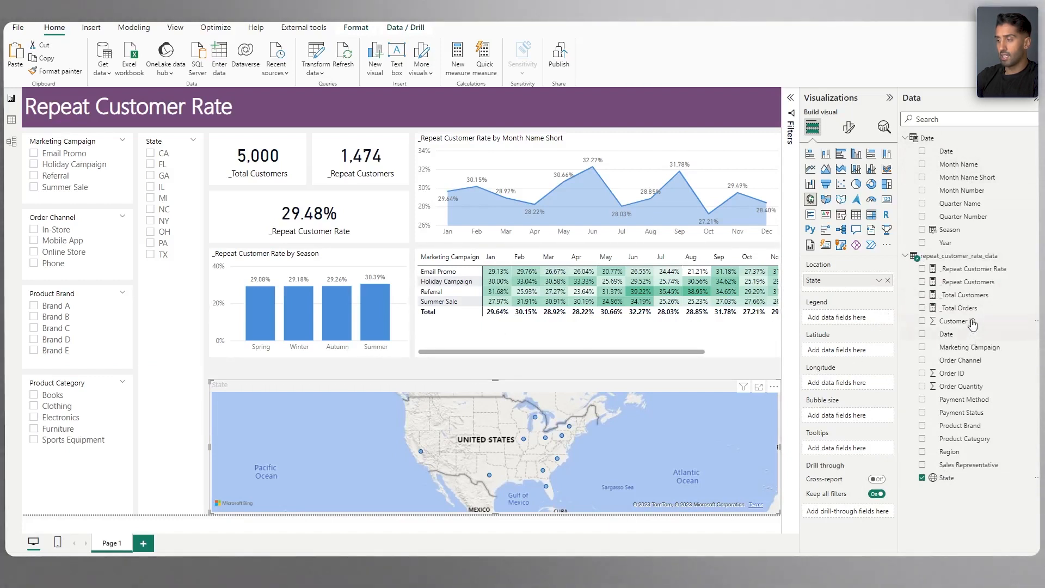
# Step: Size the map bubbles by _Repeat Customers and fit the map between the visuals above it and the page's lower edge
pyautogui.moveTo(995, 280); pyautogui.dragTo(831, 426)
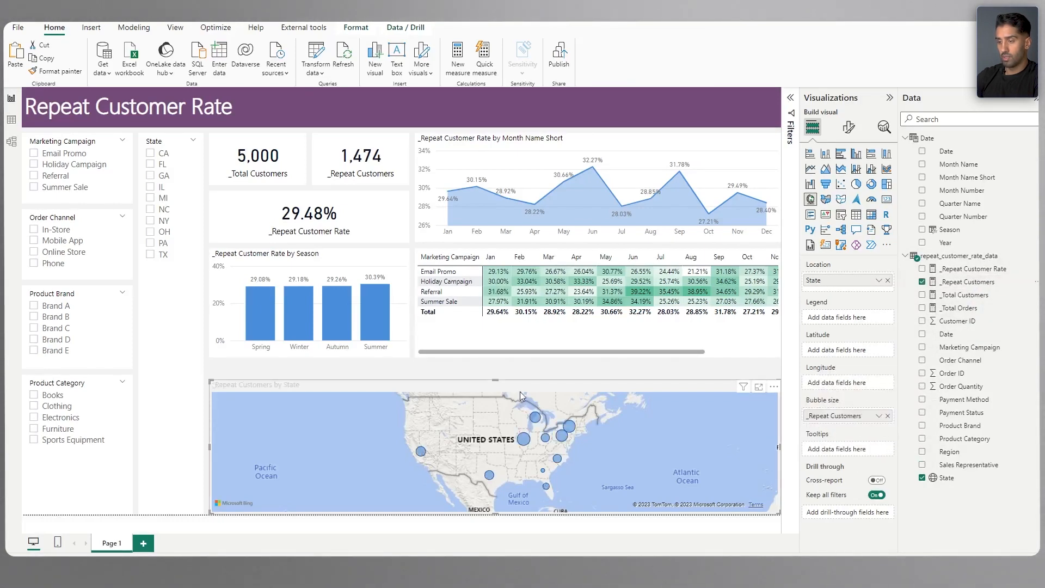
pyautogui.moveTo(501, 385); pyautogui.dragTo(503, 364)
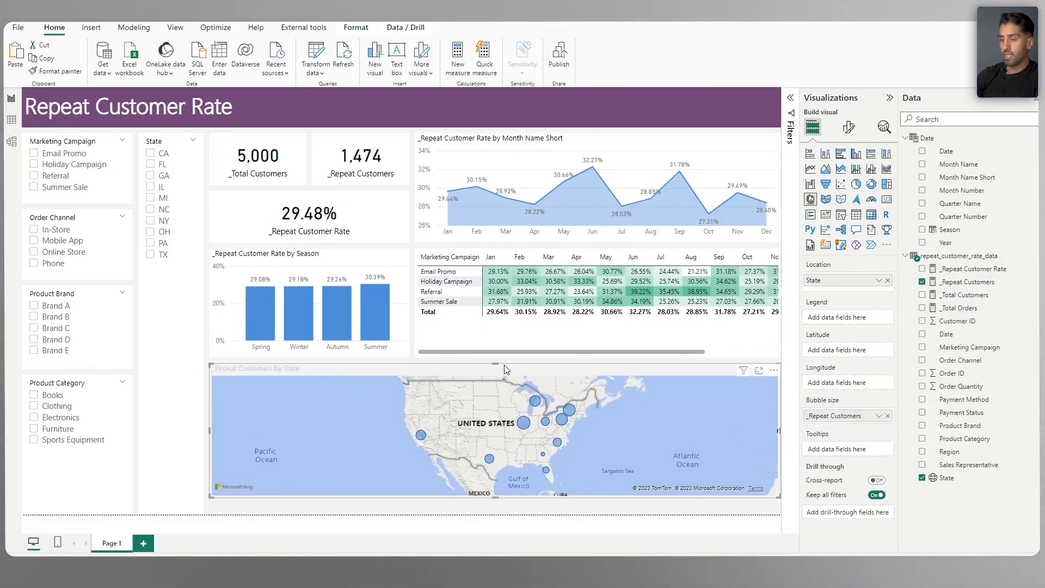
pyautogui.moveTo(486, 498); pyautogui.dragTo(486, 514)
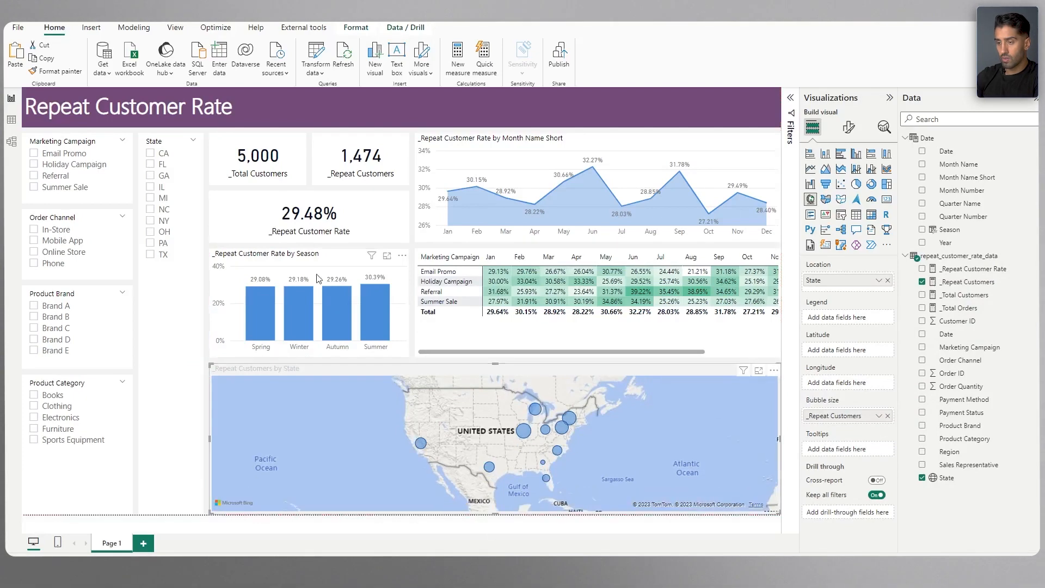
# Step: Copy the season chart's formatting to the map and narrow the map to match the matrix's width
pyautogui.click(303, 264)
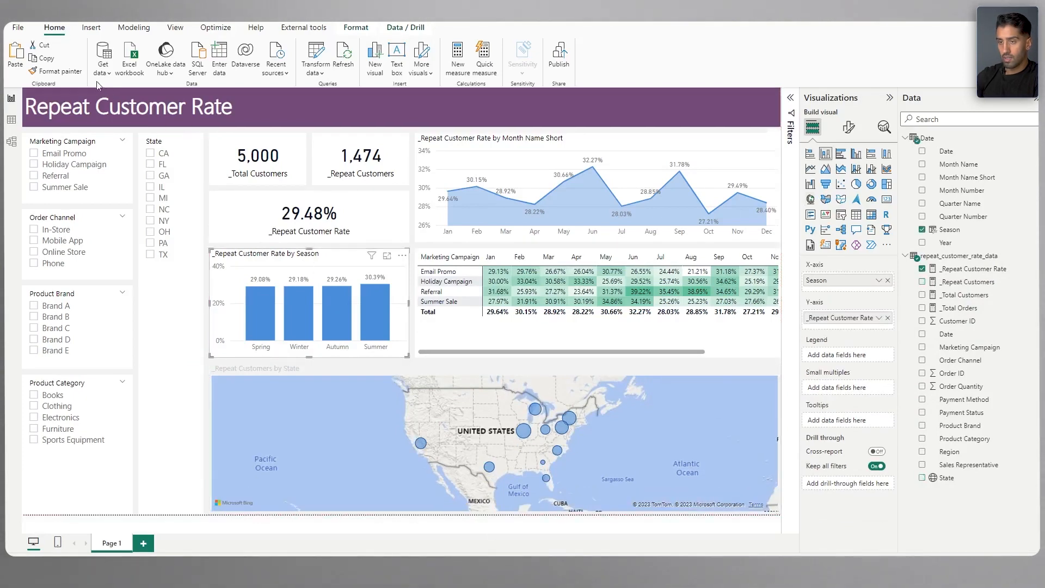
pyautogui.click(370, 372)
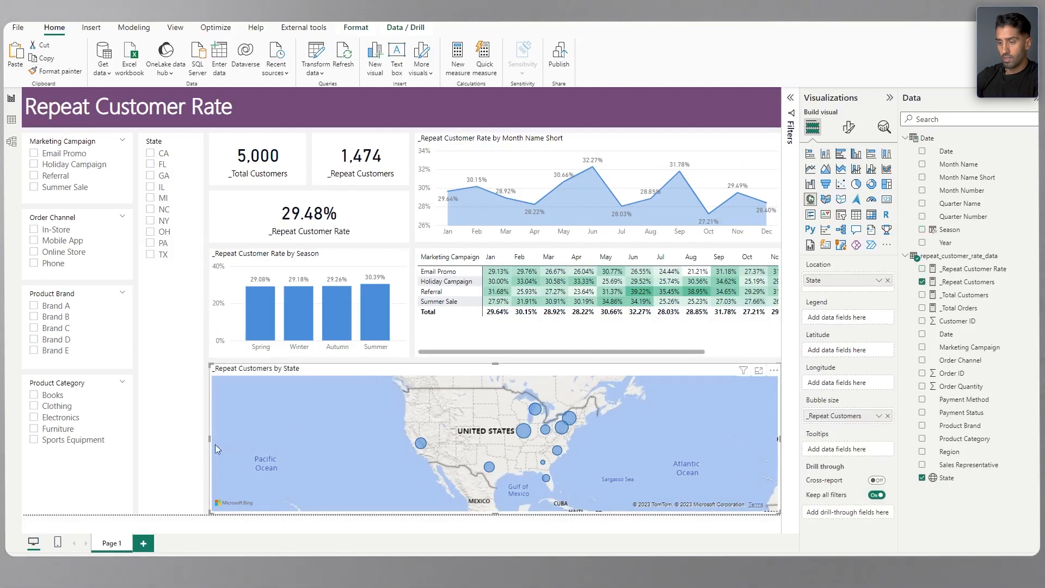
pyautogui.moveTo(209, 439); pyautogui.dragTo(417, 461)
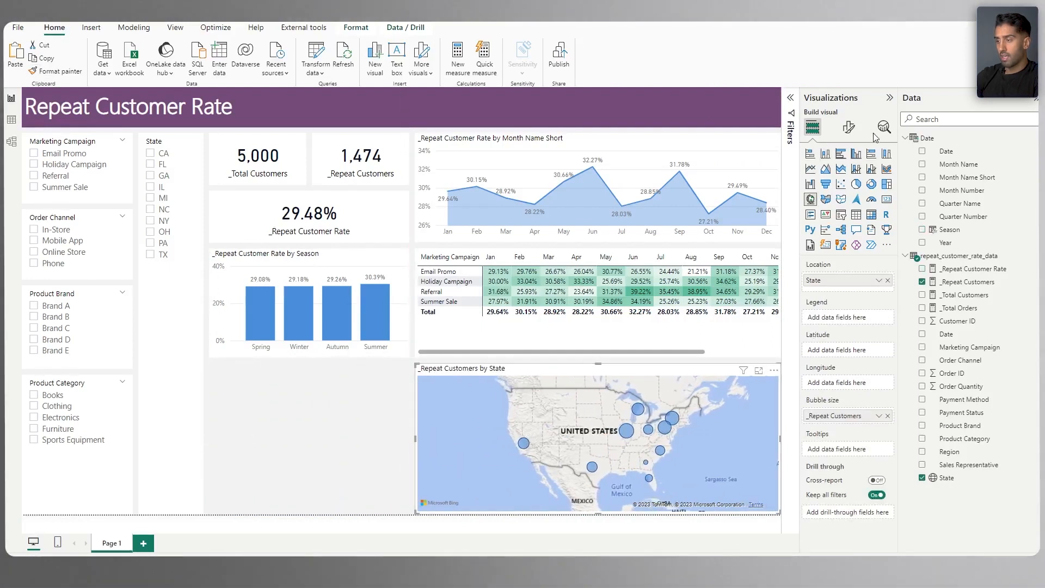
# Step: Change the map's bubble color to dark green #268361
pyautogui.click(848, 127)
pyautogui.click(824, 247)
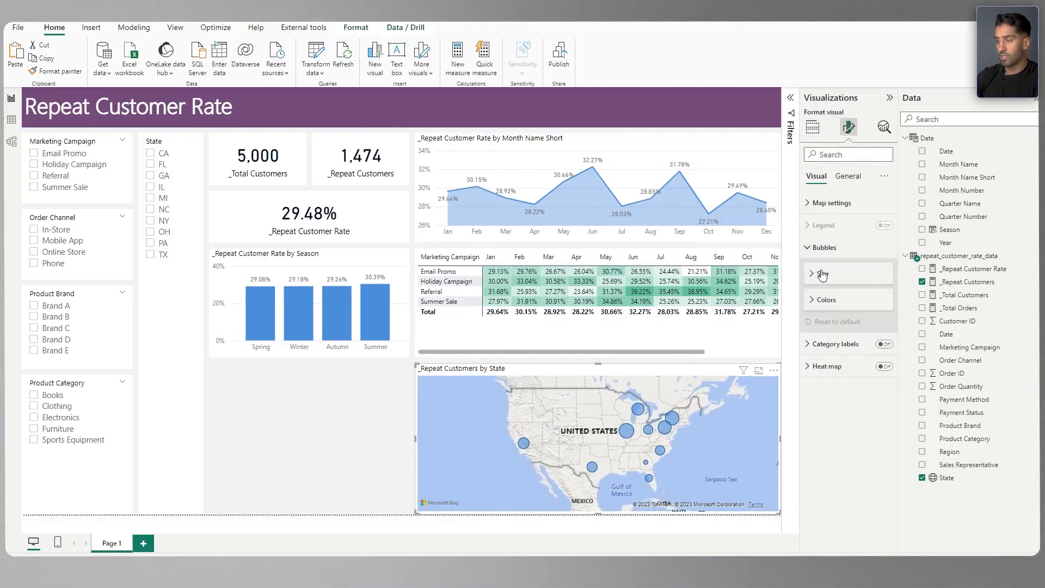
pyautogui.click(826, 363)
pyautogui.click(828, 390)
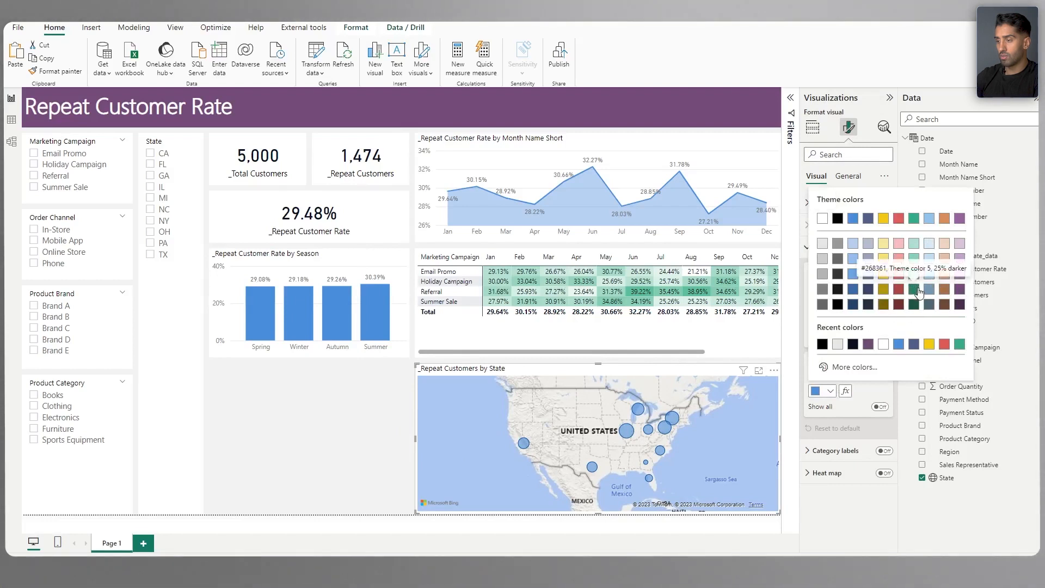
pyautogui.click(918, 292)
# Step: Set the map style to Grayscale
pyautogui.click(823, 251)
pyautogui.click(822, 203)
pyautogui.click(841, 257)
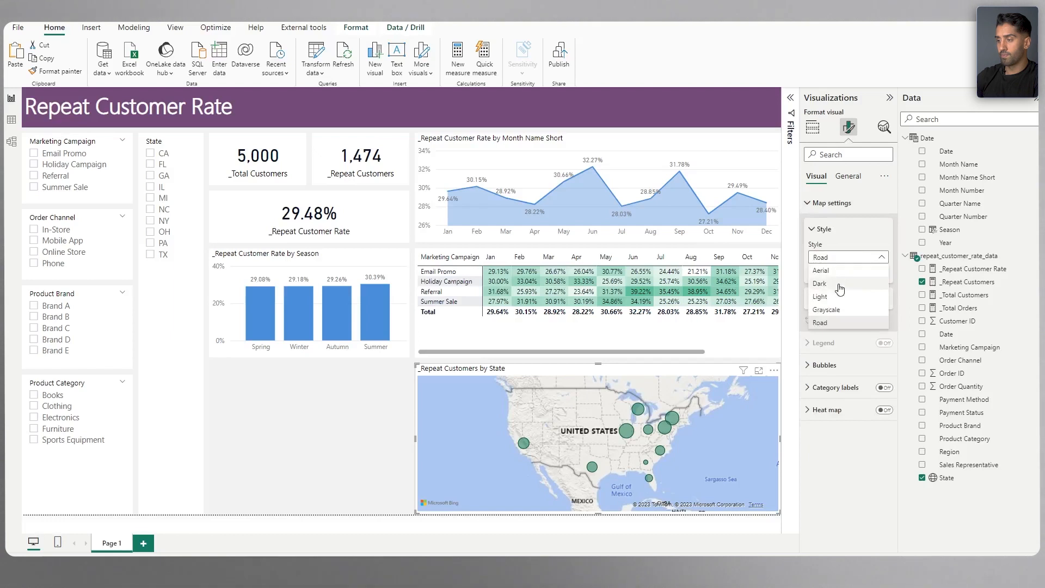
pyautogui.click(847, 306)
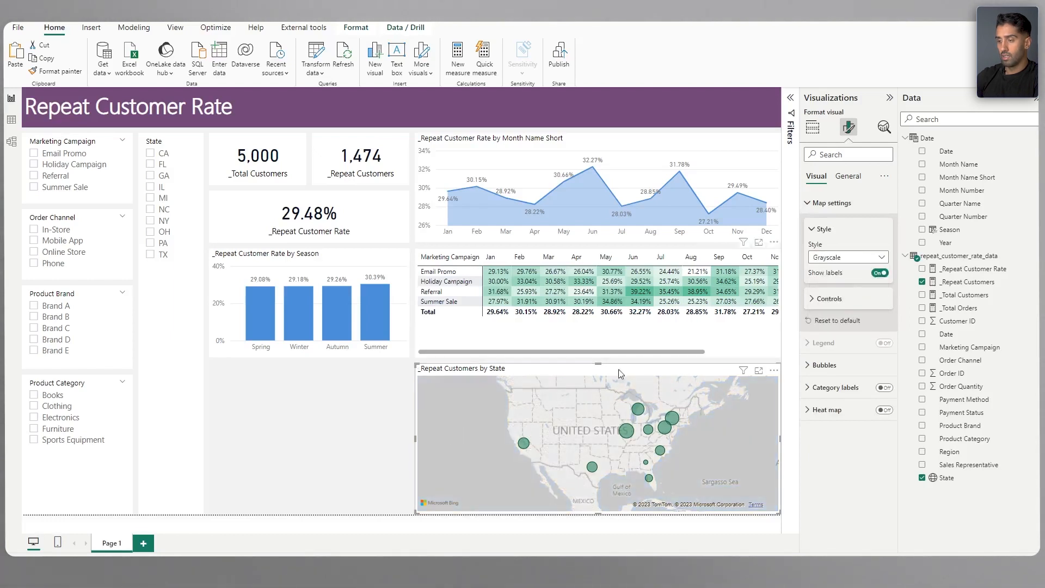
pyautogui.moveTo(416, 438)
pyautogui.mouseDown()
pyautogui.moveTo(426, 438)
pyautogui.moveTo(416, 437)
pyautogui.mouseUp()
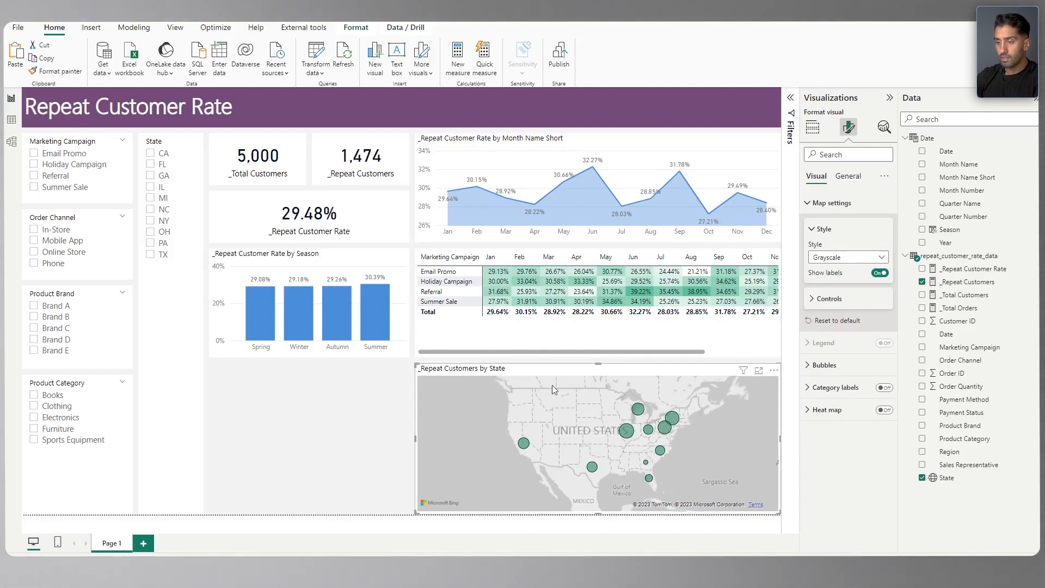
# Step: Duplicate the season column chart, place the copy directly below the original and extend it to the page's lower edge
pyautogui.click(263, 259)
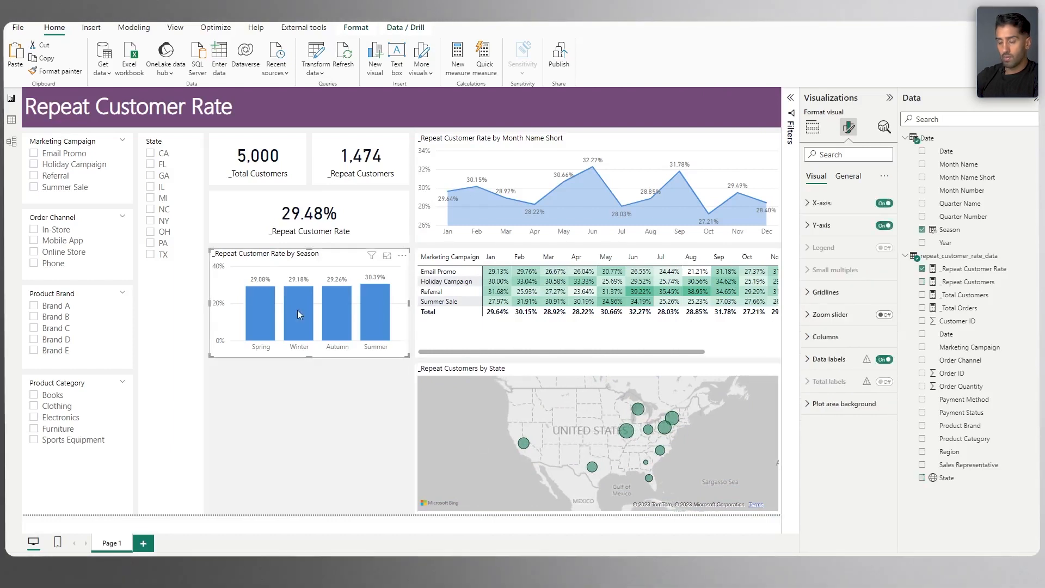
pyautogui.hotkey('ctrl', 'c')
pyautogui.hotkey('ctrl', 'v')
pyautogui.moveTo(280, 261); pyautogui.dragTo(278, 376)
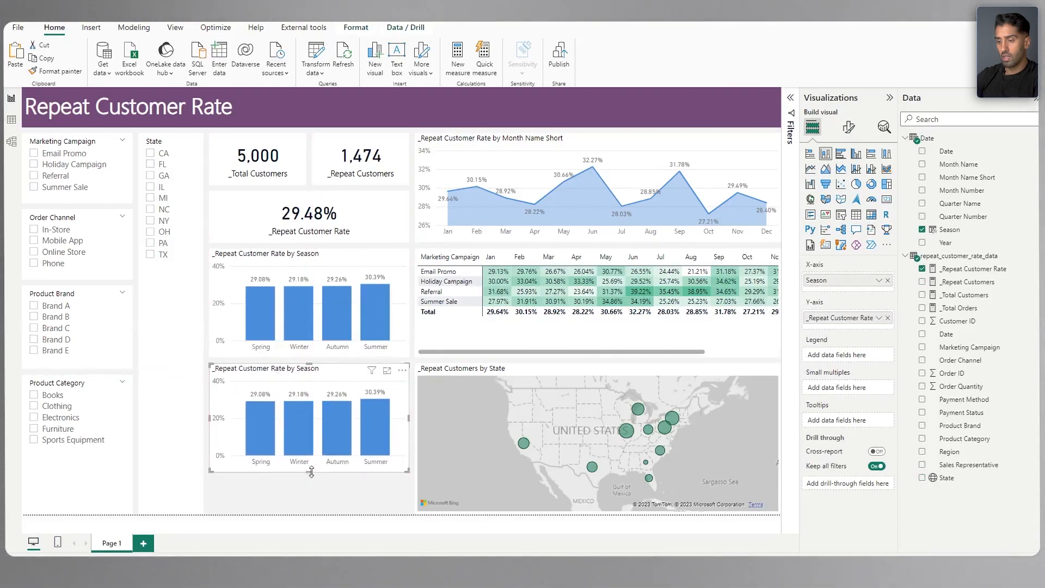
pyautogui.moveTo(309, 473); pyautogui.dragTo(309, 513)
# Step: Replace Season with Region in the duplicated column chart and convert it to a donut chart
pyautogui.moveTo(947, 452); pyautogui.dragTo(854, 280)
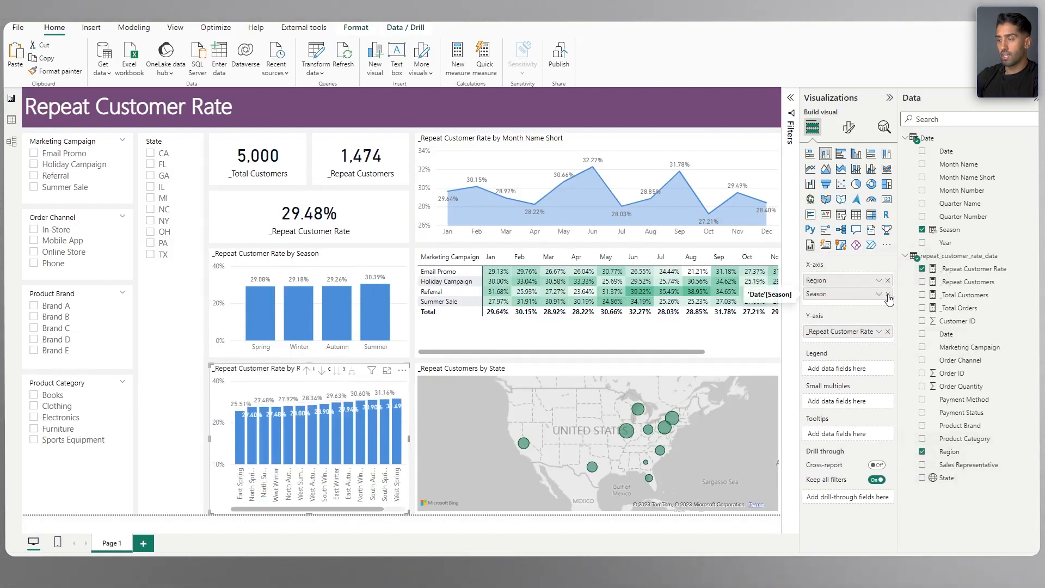
pyautogui.click(887, 294)
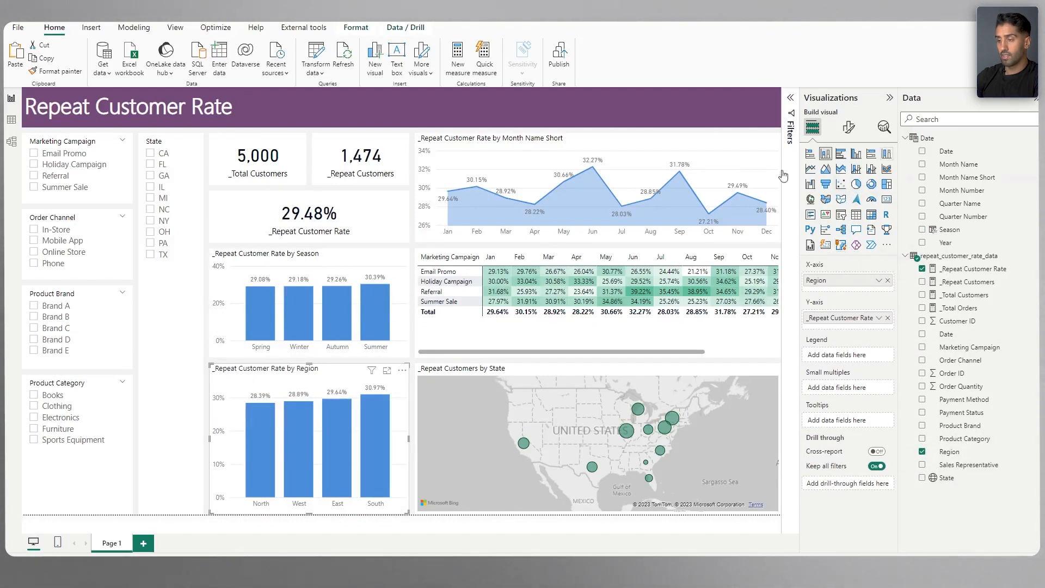
pyautogui.click(870, 186)
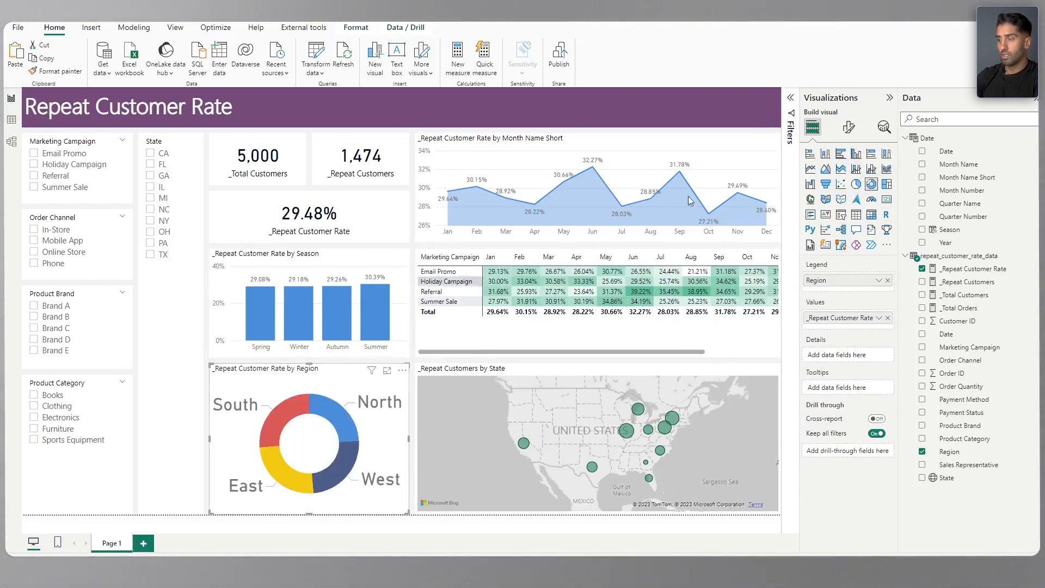
# Step: Reduce the font size of the region donut chart's detail labels to 8
pyautogui.click(849, 127)
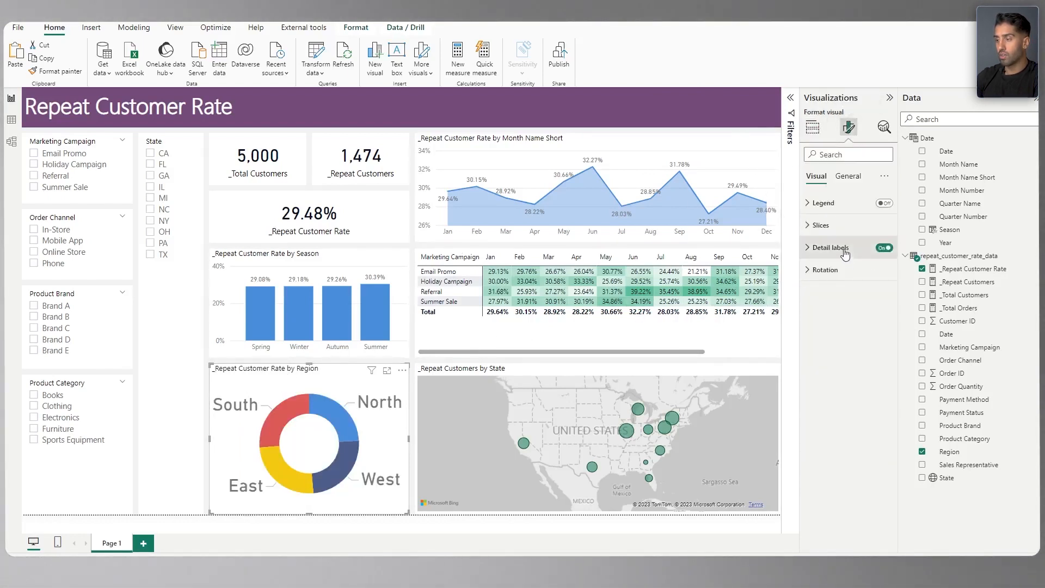
pyautogui.click(830, 248)
pyautogui.click(851, 371)
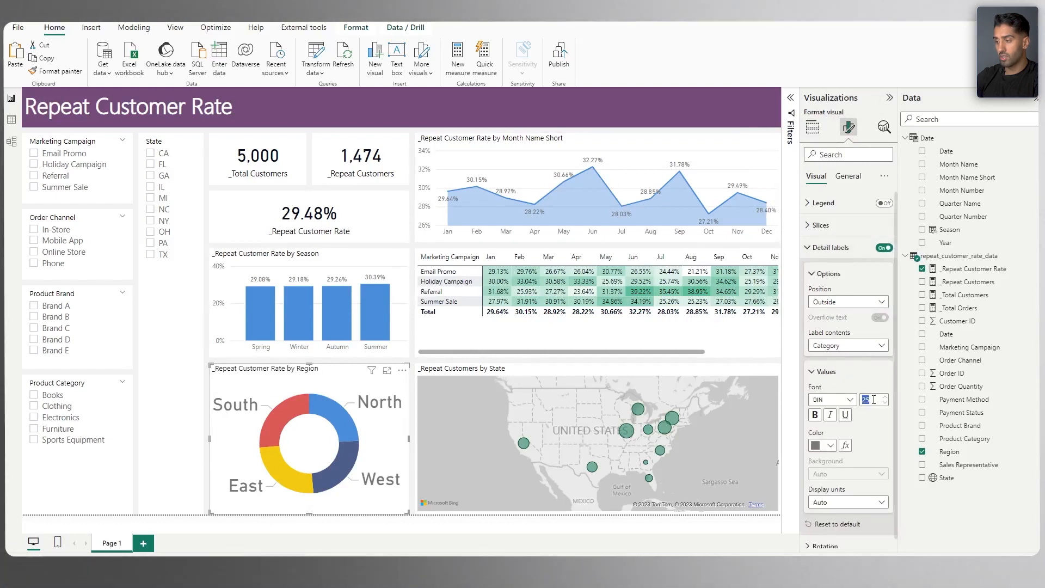
pyautogui.click(884, 403)
pyautogui.click(884, 403)
pyautogui.click(884, 403)
pyautogui.click(884, 403)
pyautogui.click(885, 403)
pyautogui.click(884, 403)
pyautogui.click(884, 404)
pyautogui.click(885, 403)
pyautogui.click(885, 403)
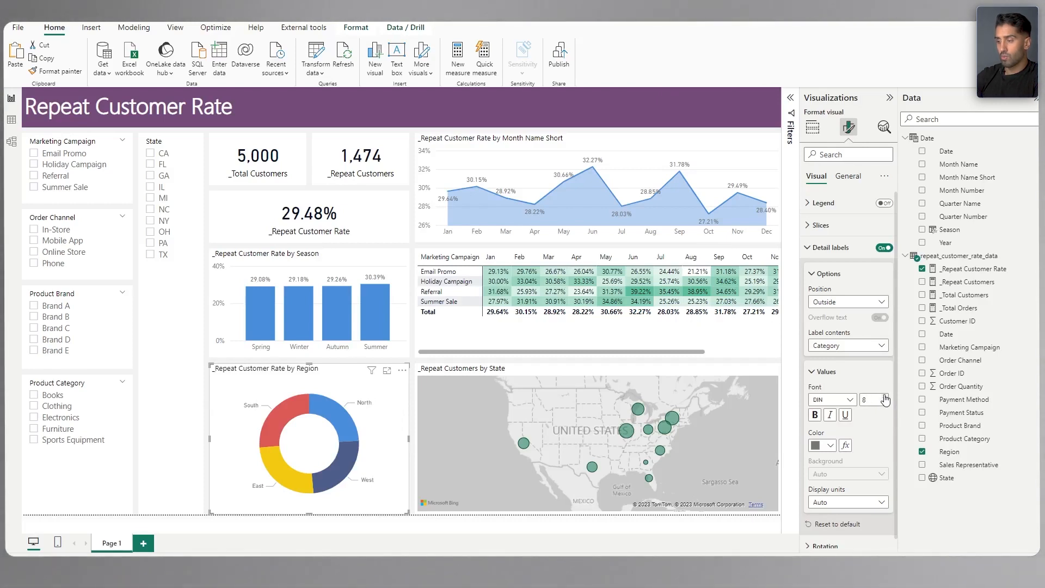
# Step: Set the donut chart's label contents to Category, percent of total
pyautogui.scroll(-1, 843, 424)
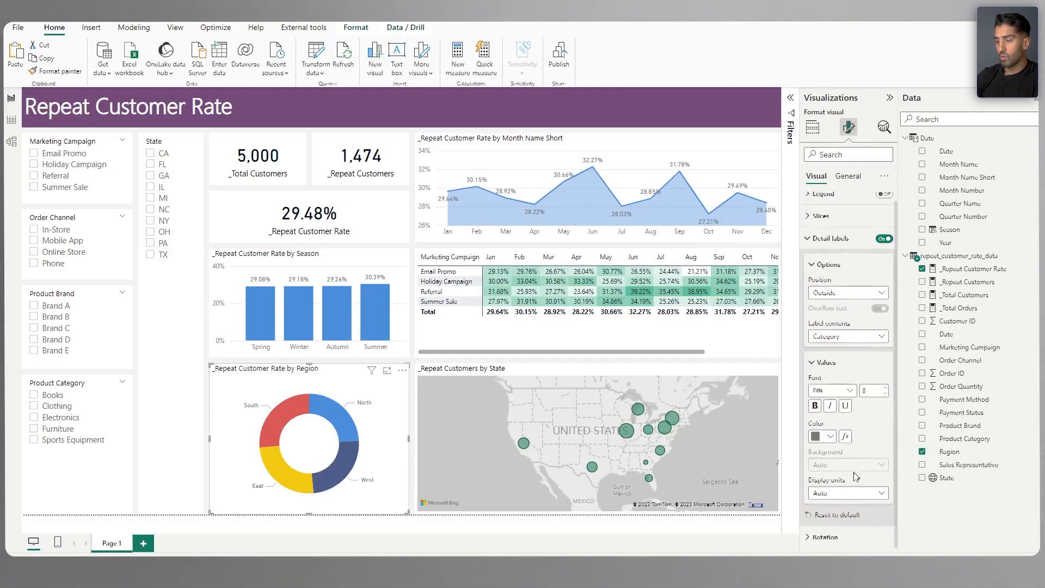
pyautogui.click(838, 337)
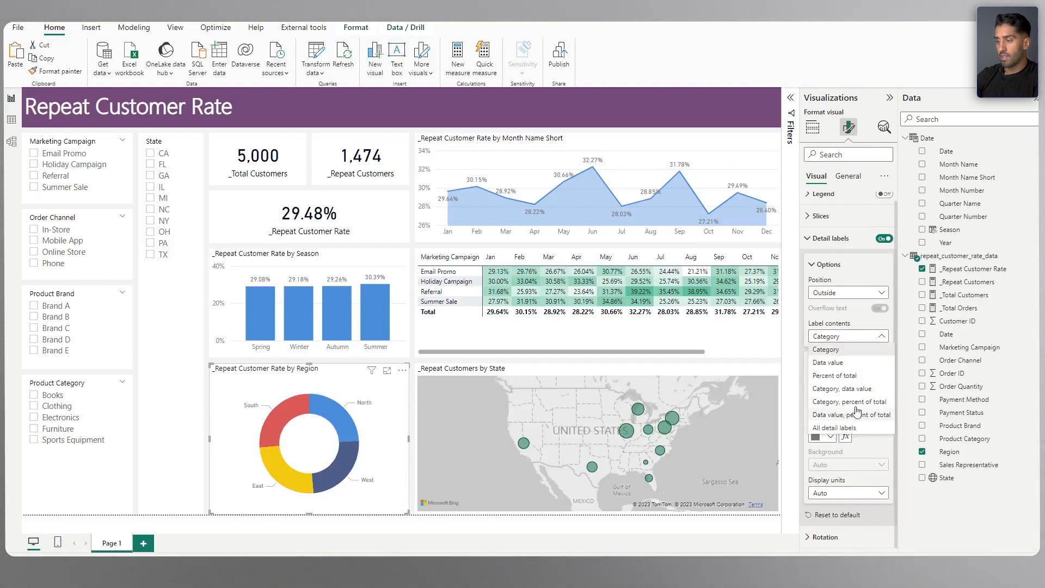
pyautogui.click(849, 402)
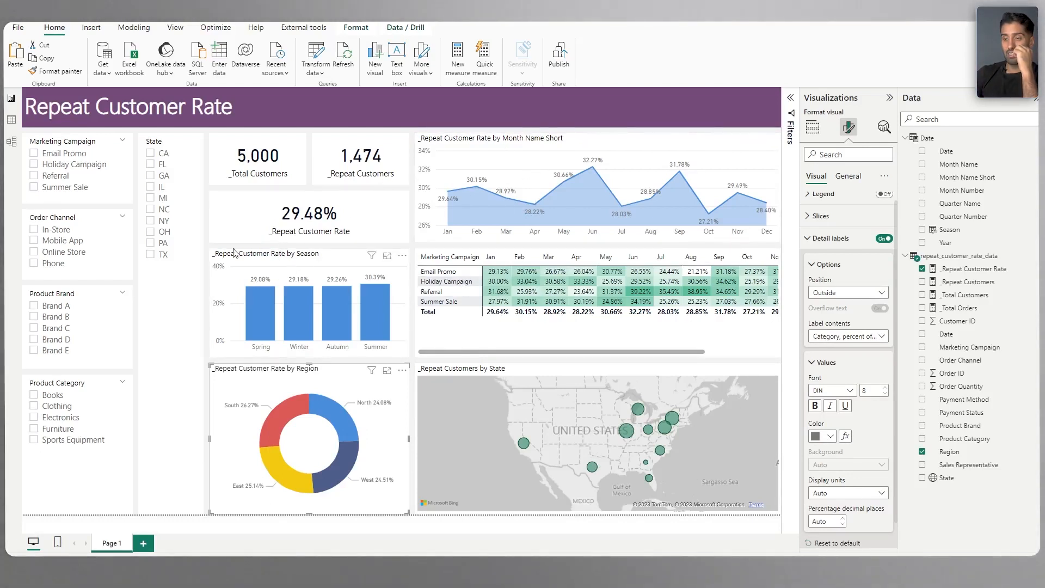
# Step: Test the Marketing Campaign slicer by filtering the report by Email Promo, Holiday Campaign, Referral and Summer Sale in turn
pyautogui.click(63, 154)
pyautogui.click(64, 165)
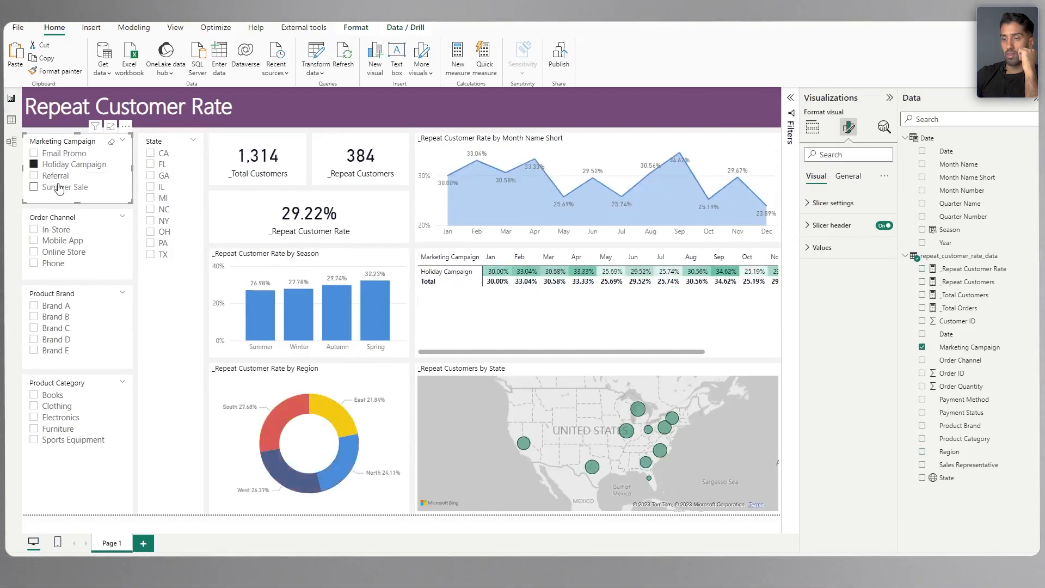
pyautogui.click(60, 177)
pyautogui.click(60, 187)
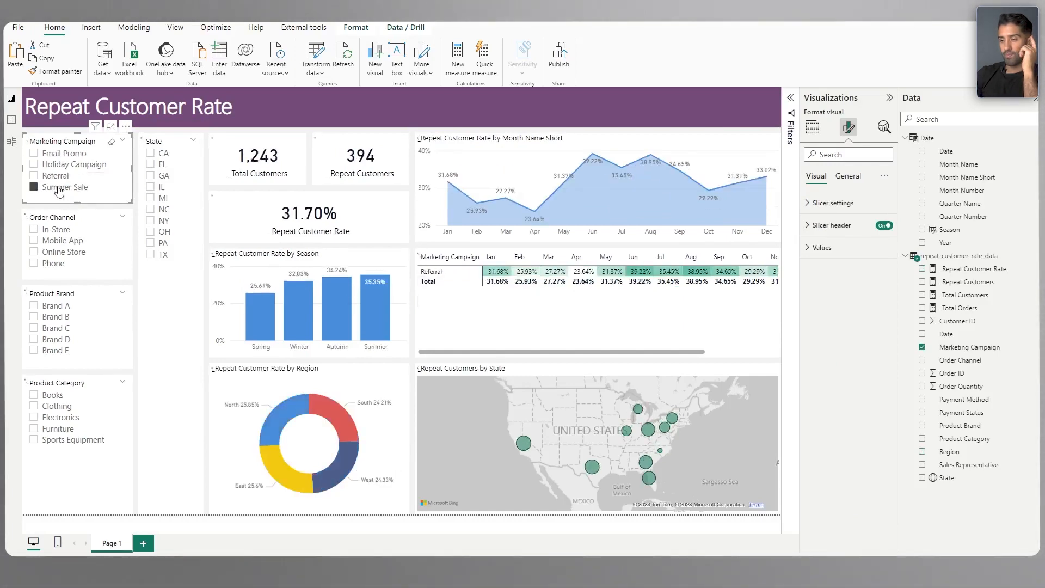
# Step: Collapse the Data and Visualizations panes to enlarge the finished report page
pyautogui.click(1036, 98)
pyautogui.click(1021, 99)
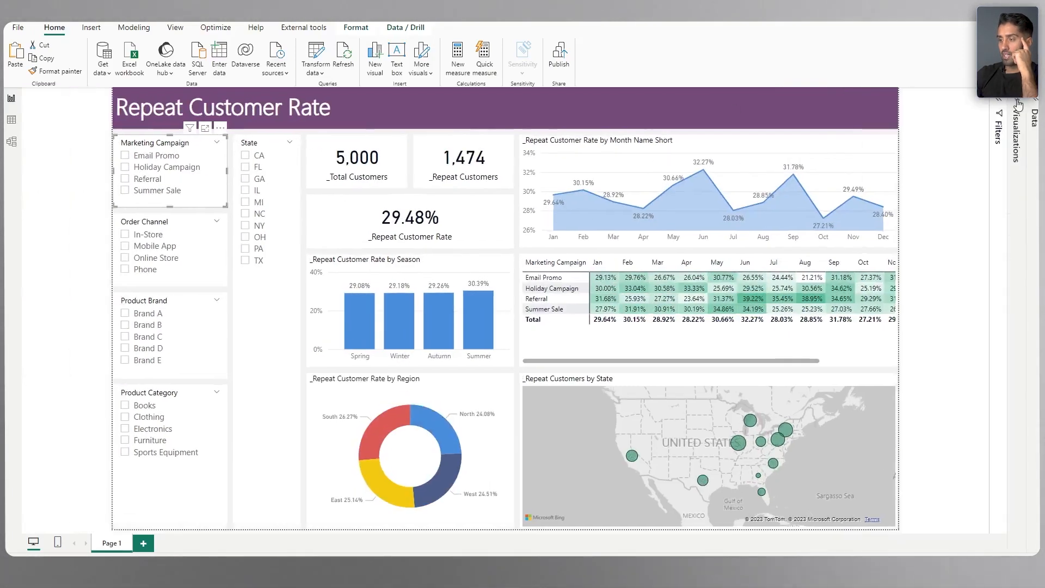
# Step: Switch to the PowerPoint deck's User Stories slide and compare the monthly trends and seasonal spikes stories with the dashboard
pyautogui.click(80, 300)
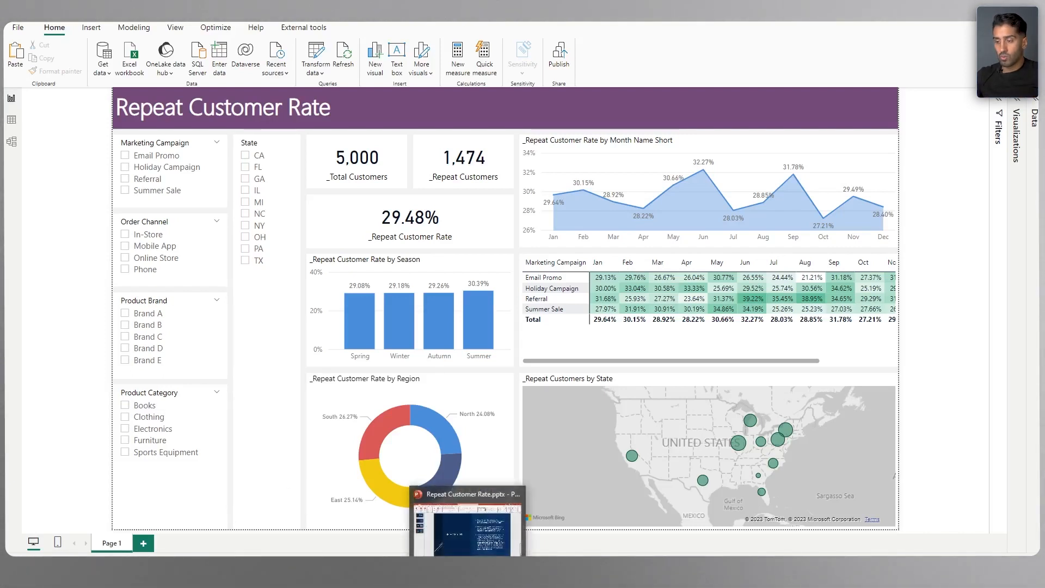
pyautogui.hotkey('alt', 'Tab')
pyautogui.click(57, 210)
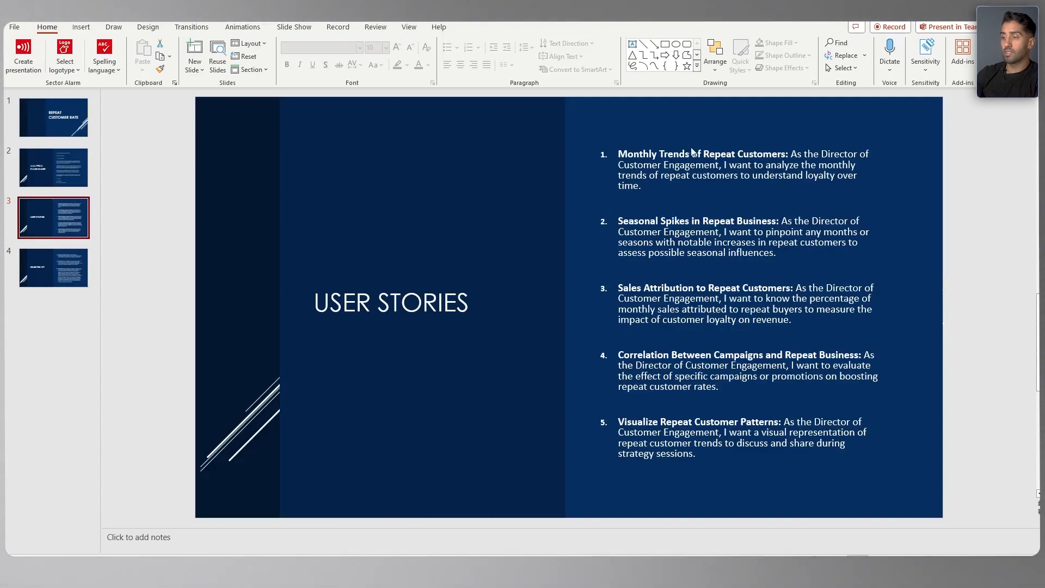
pyautogui.hotkey('alt', 'Tab')
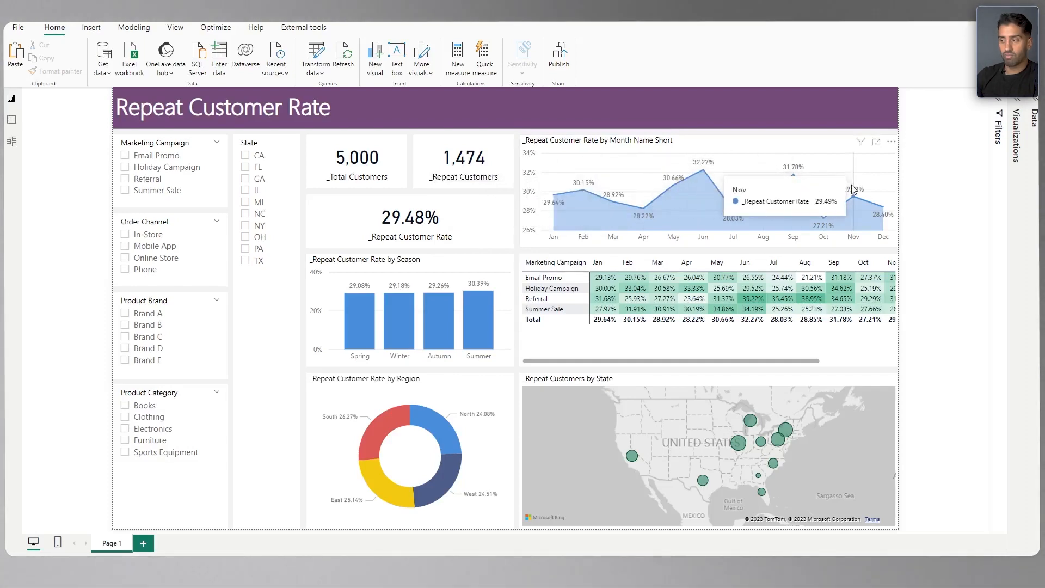
pyautogui.hotkey('alt', 'Tab')
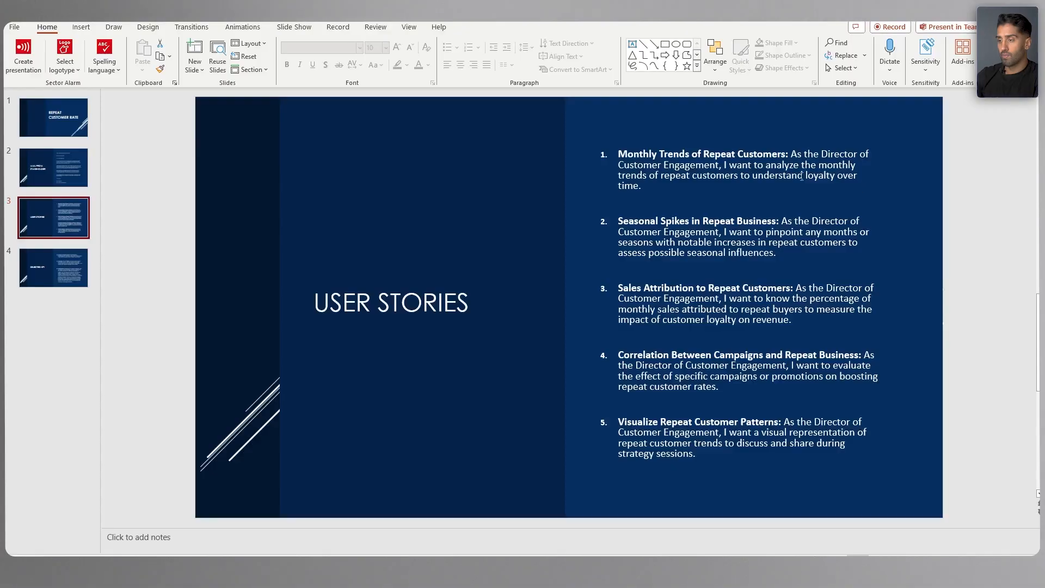
pyautogui.click(703, 188)
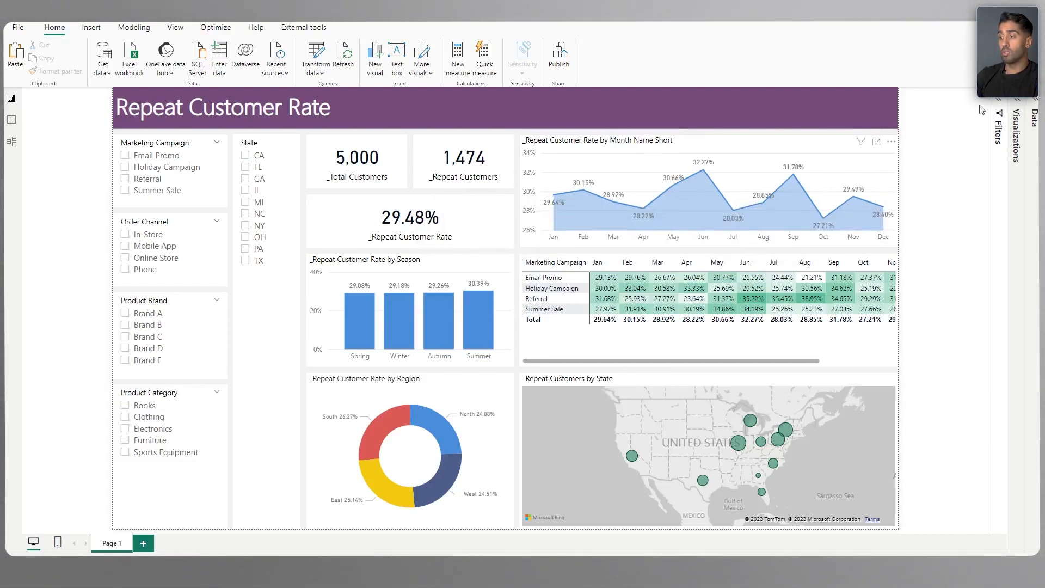
# Step: Add the Season field as the legend of the monthly repeat customer rate area chart and inspect its monthly values
pyautogui.click(1018, 107)
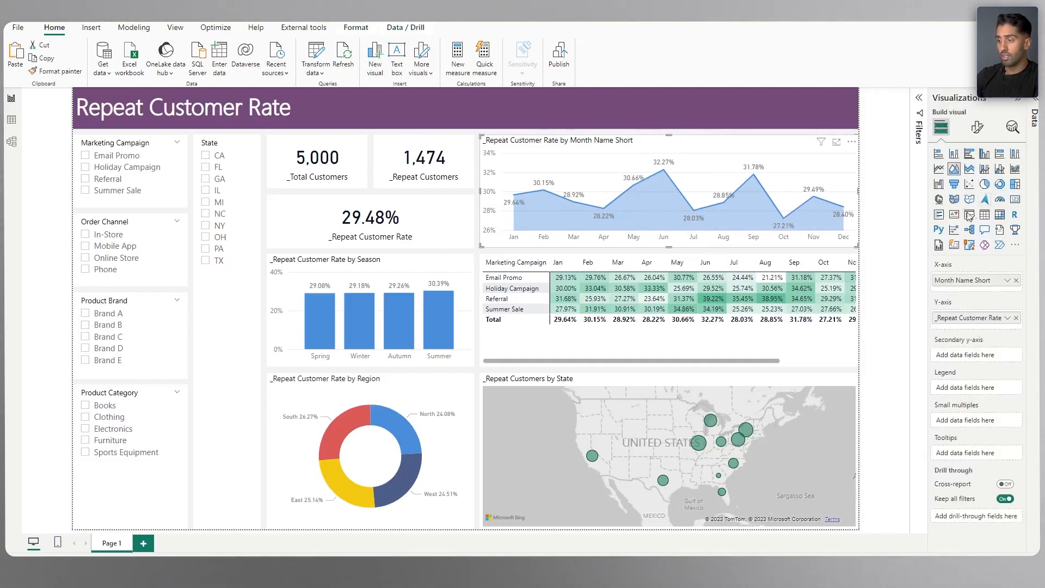
pyautogui.click(1034, 117)
pyautogui.moveTo(949, 229); pyautogui.dragTo(859, 386)
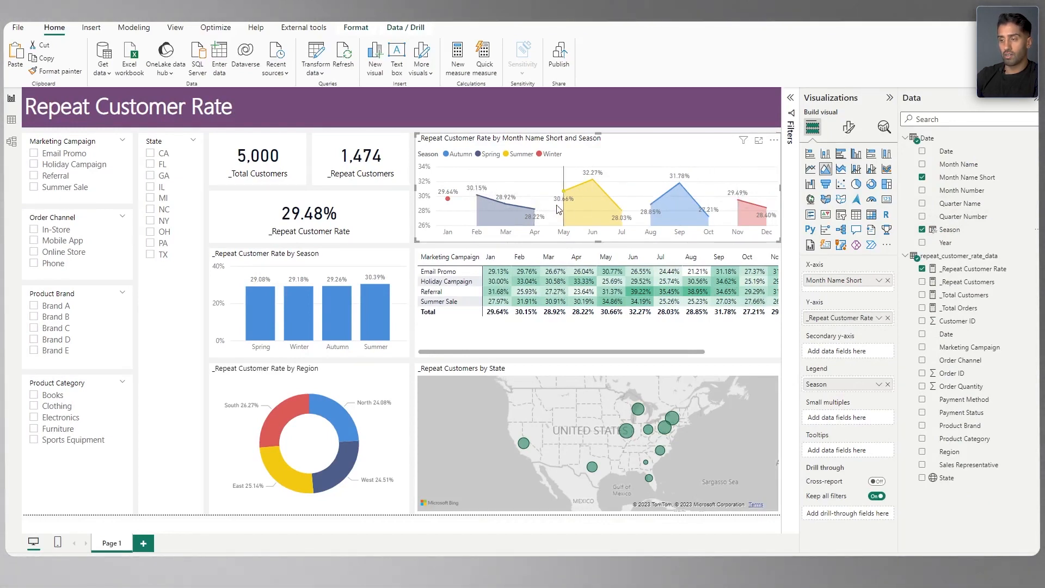
pyautogui.moveTo(459, 214)
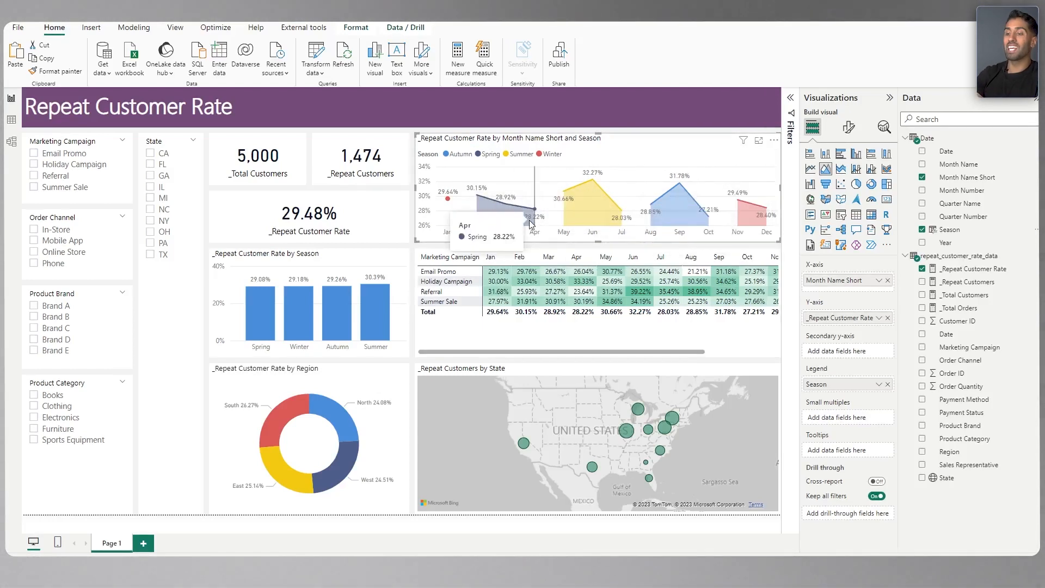
pyautogui.moveTo(531, 223)
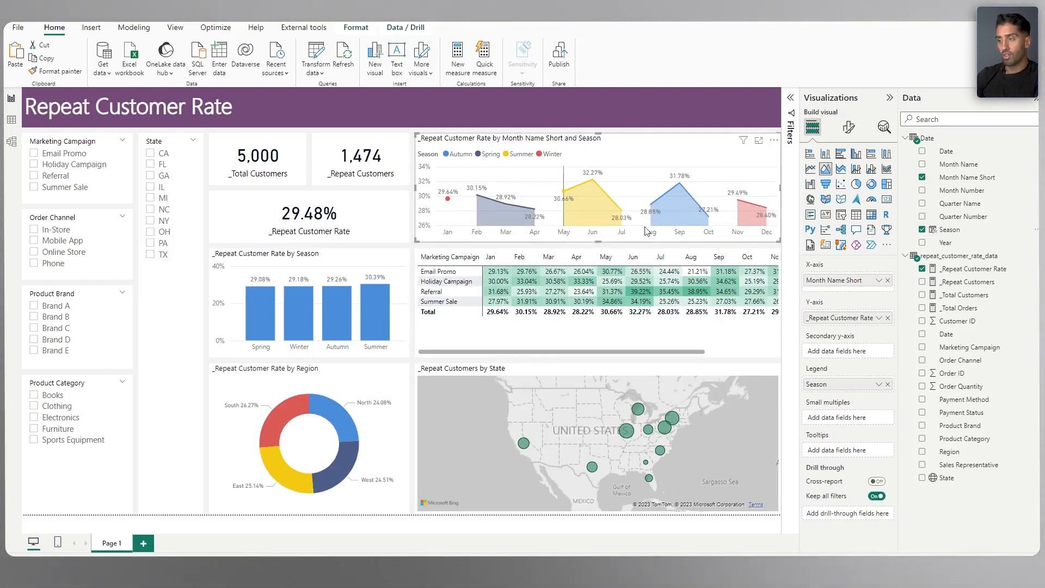
pyautogui.click(848, 127)
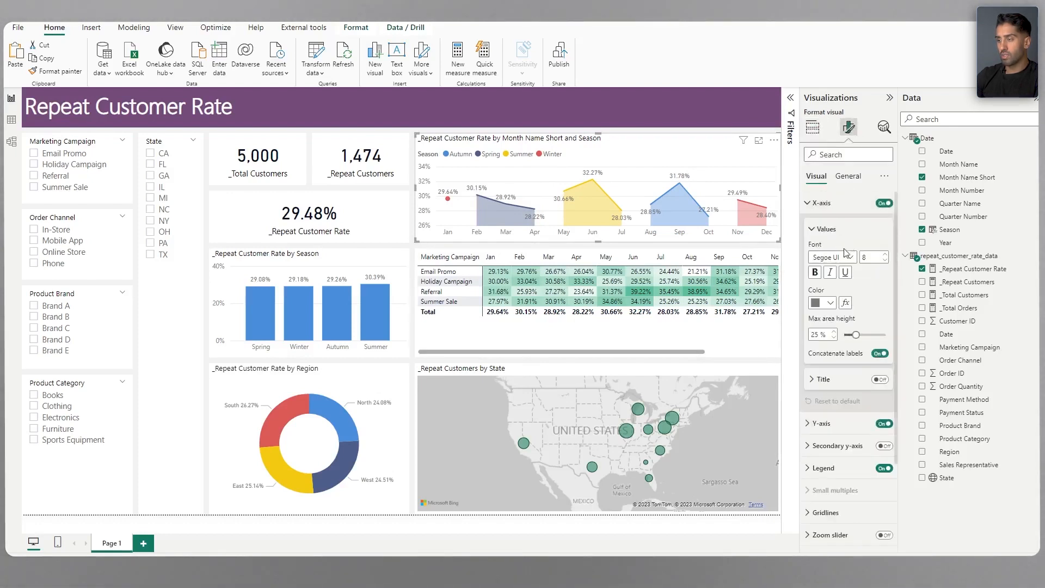
pyautogui.click(850, 182)
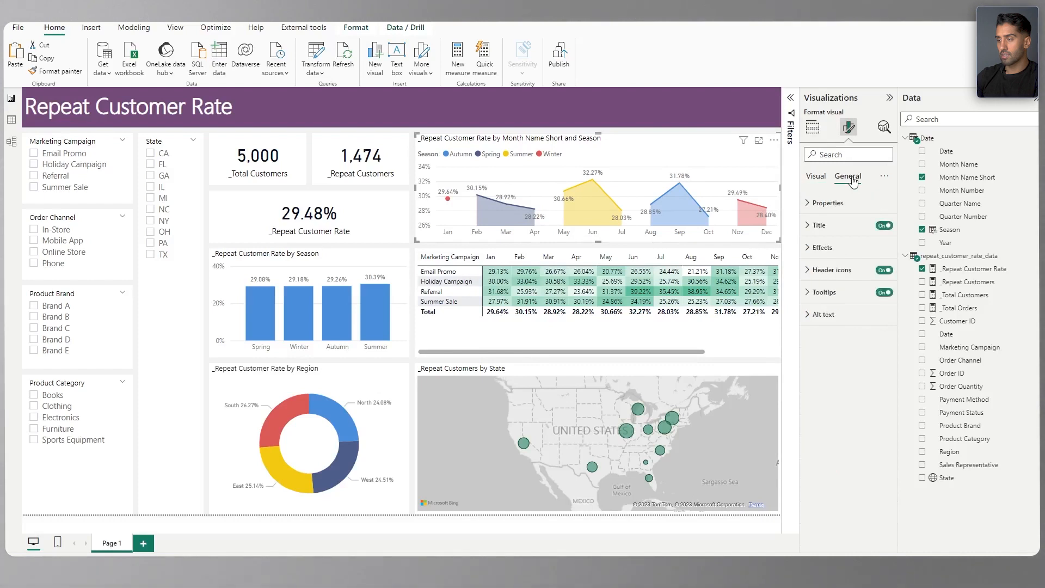
pyautogui.click(816, 176)
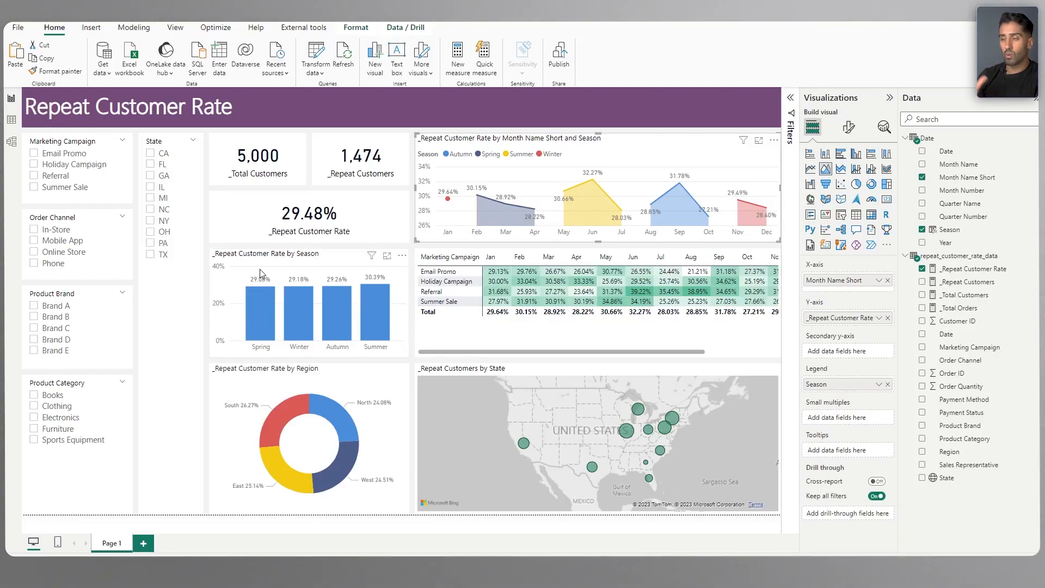
# Step: Compare the user stories in the PowerPoint deck with the Power BI dashboard to see which requirements are covered
pyautogui.hotkey('alt', 'Tab')
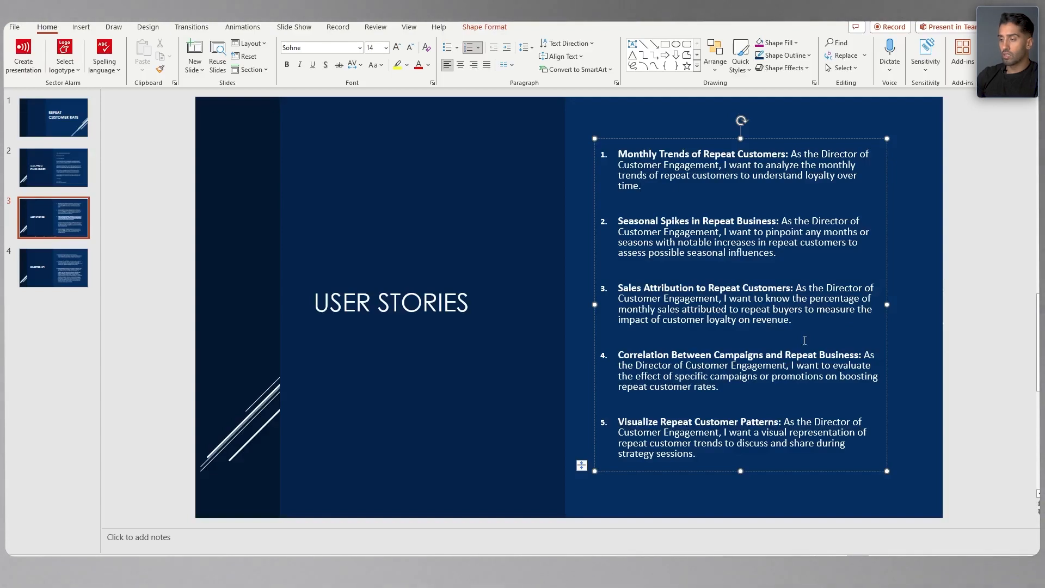
pyautogui.hotkey('alt', 'Tab')
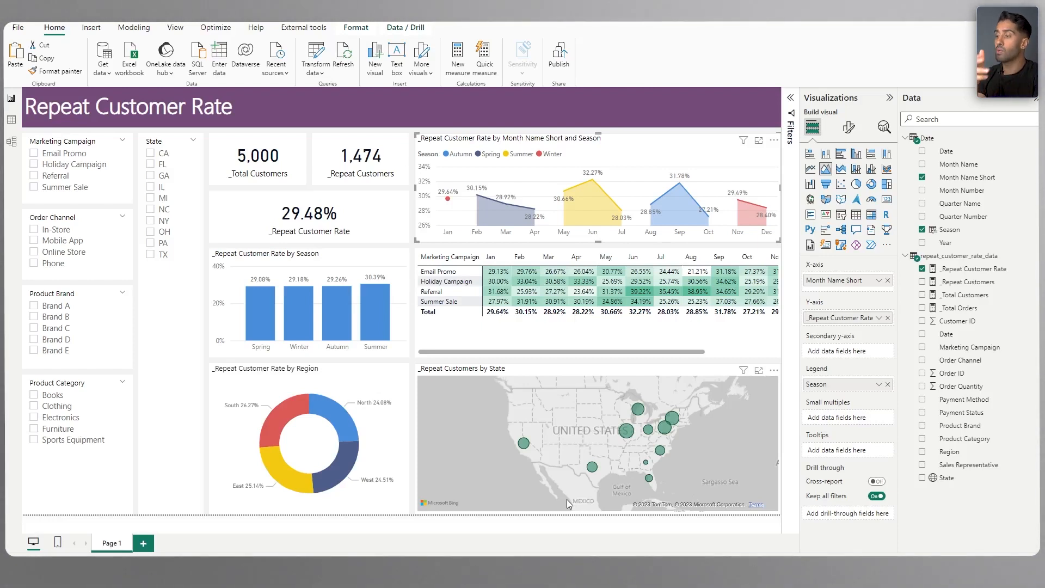
pyautogui.hotkey('alt', 'Tab')
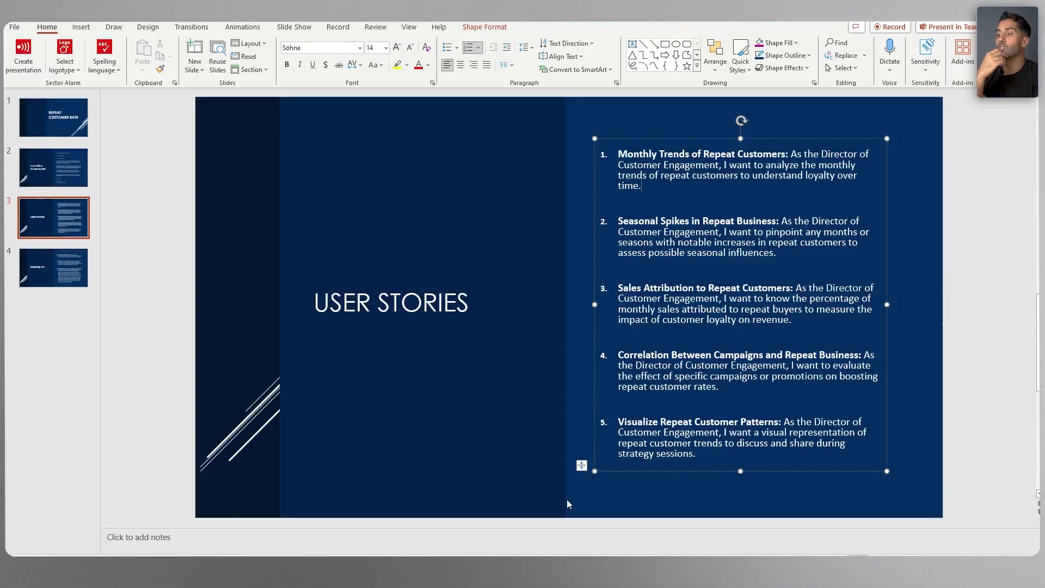
pyautogui.hotkey('alt', 'Tab')
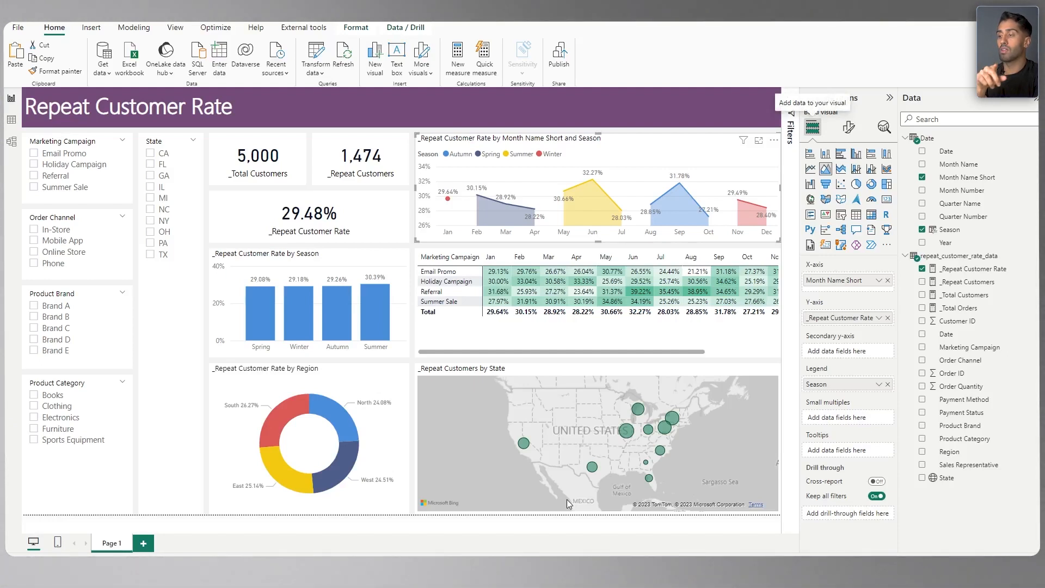
# Step: In PowerPoint, mark the third user story, Sales Attribution to Repeat Customers, with yellow text
pyautogui.hotkey('alt', 'Tab')
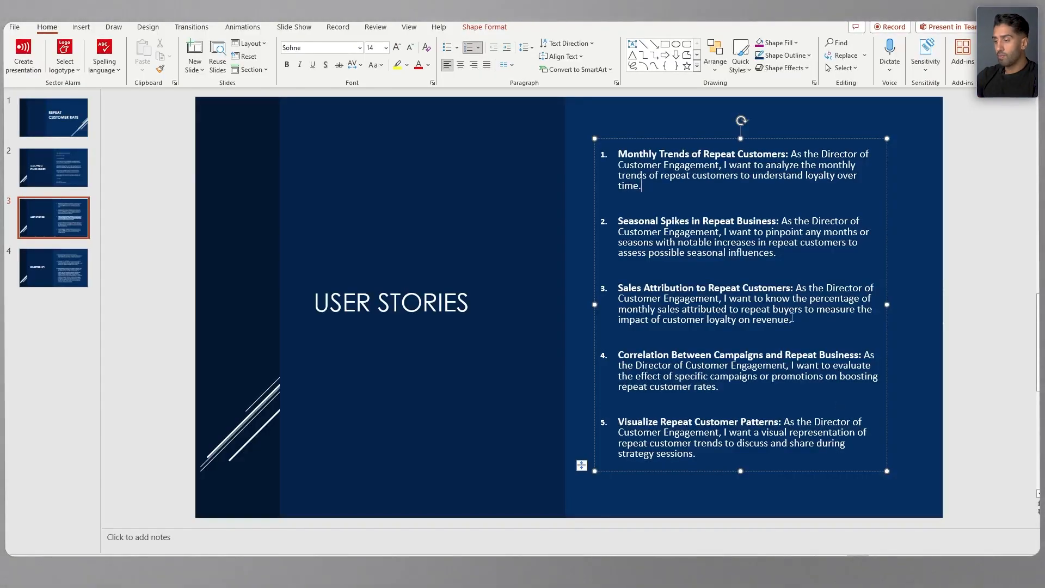
pyautogui.moveTo(794, 320); pyautogui.dragTo(618, 287)
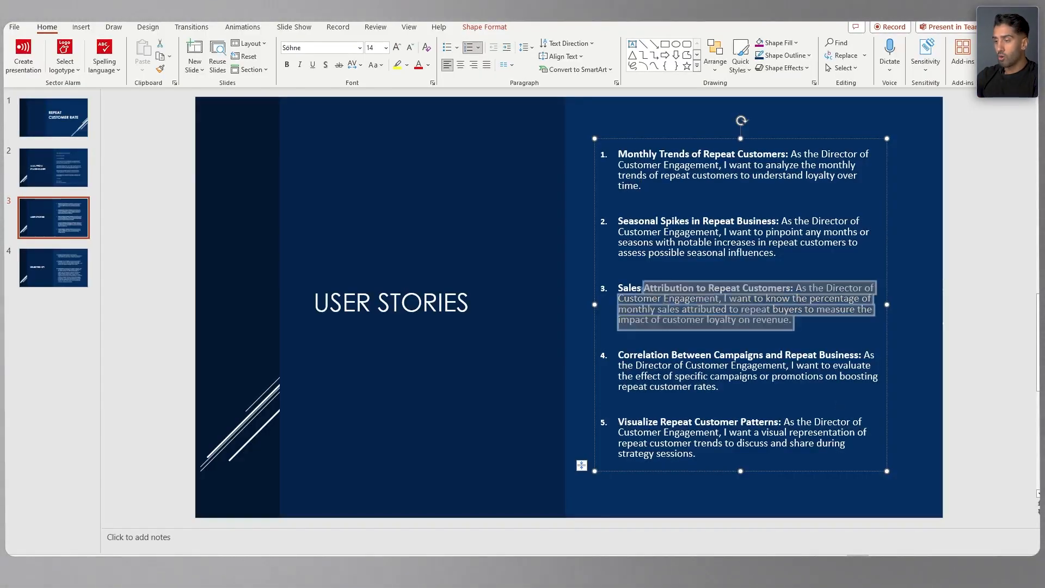
pyautogui.click(397, 65)
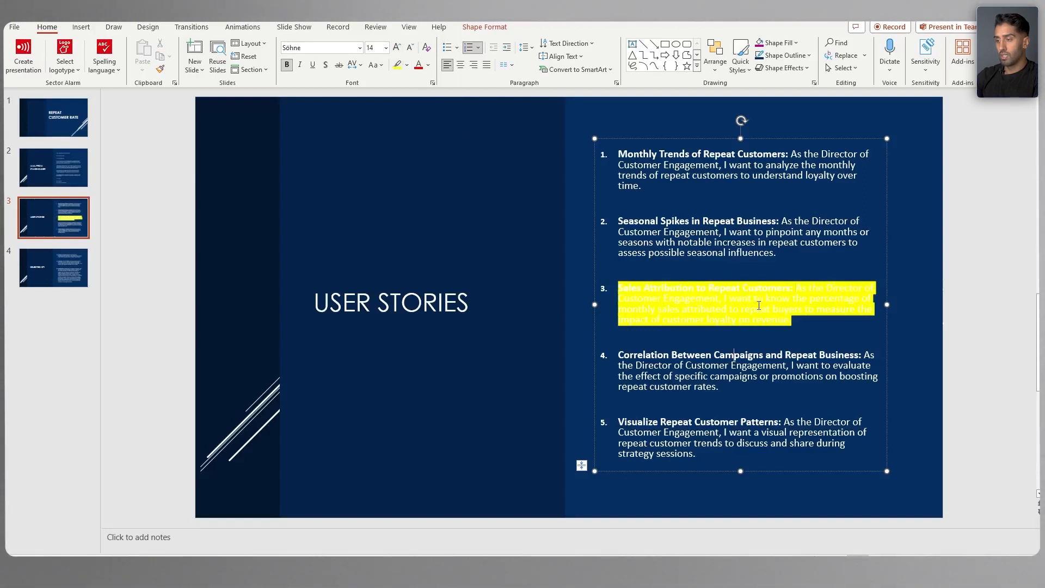
pyautogui.click(778, 338)
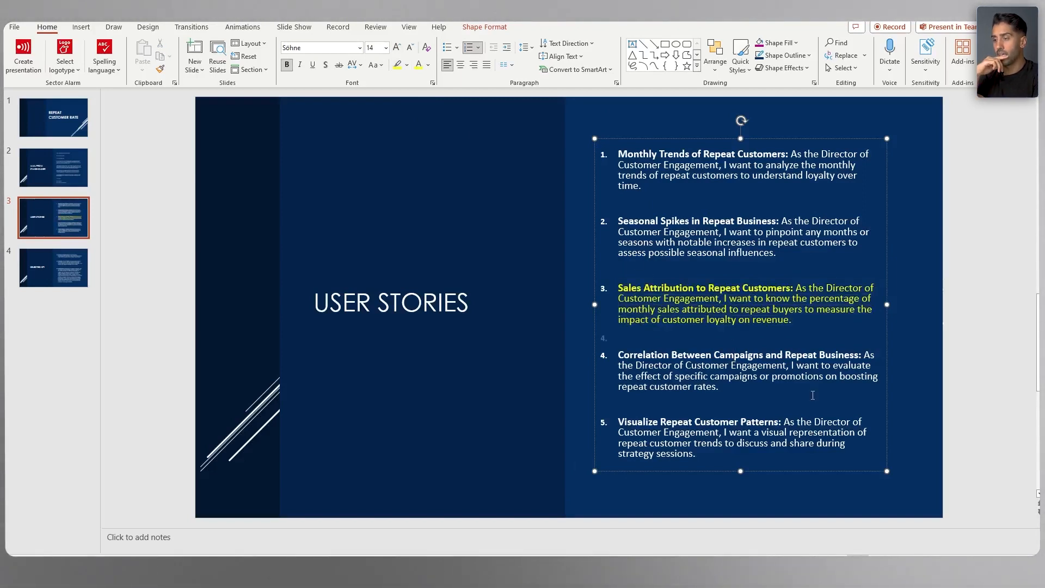
# Step: In Power BI, filter the report by Email Promo, Holiday Campaign, Referral and Summer Sale in turn, and clear the Marketing Campaign slicer
pyautogui.hotkey('alt', 'Tab')
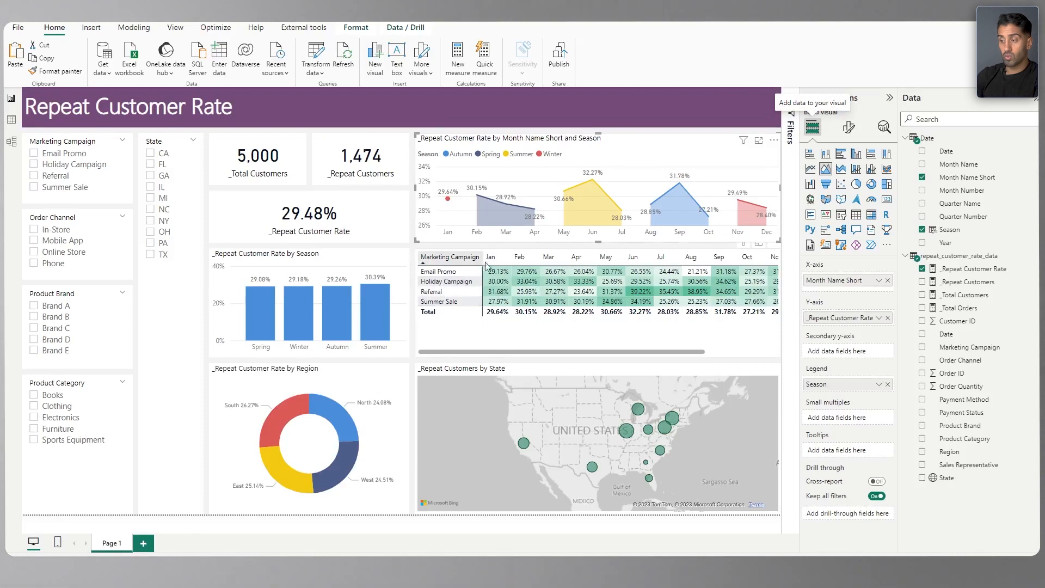
pyautogui.moveTo(641, 352); pyautogui.dragTo(780, 360)
pyautogui.click(772, 342)
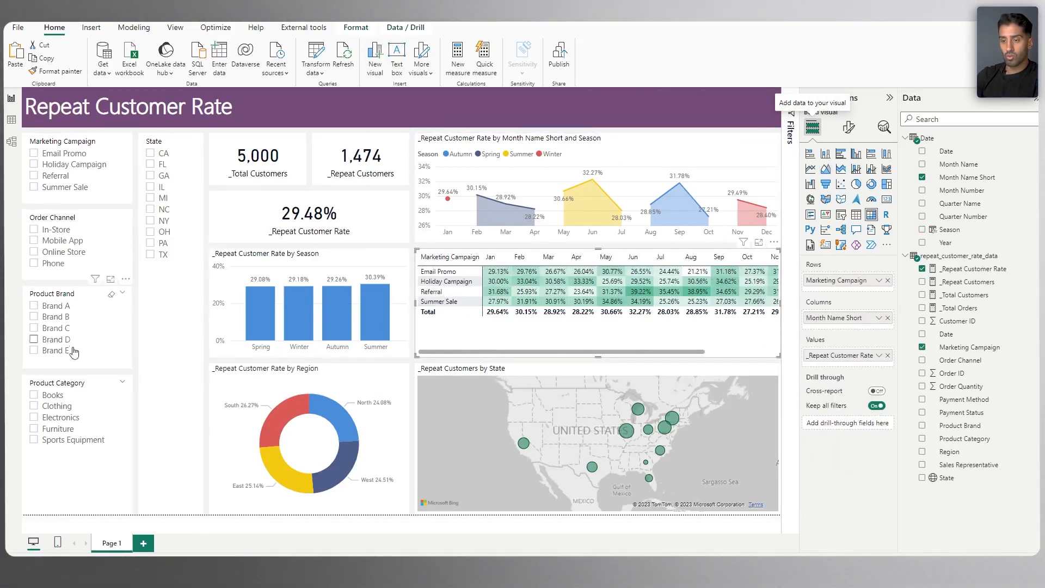
pyautogui.click(58, 153)
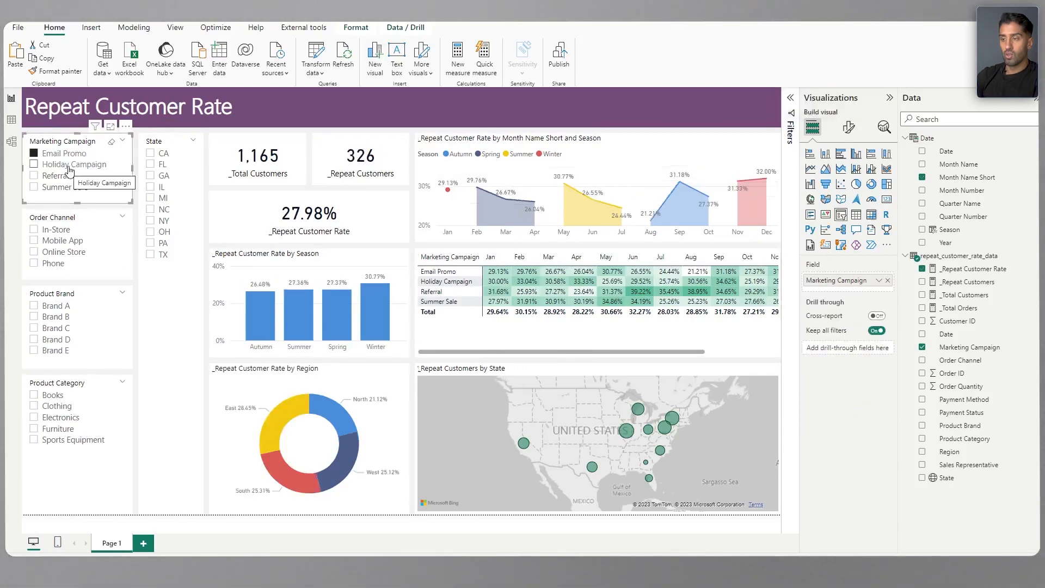
pyautogui.click(68, 165)
pyautogui.click(61, 176)
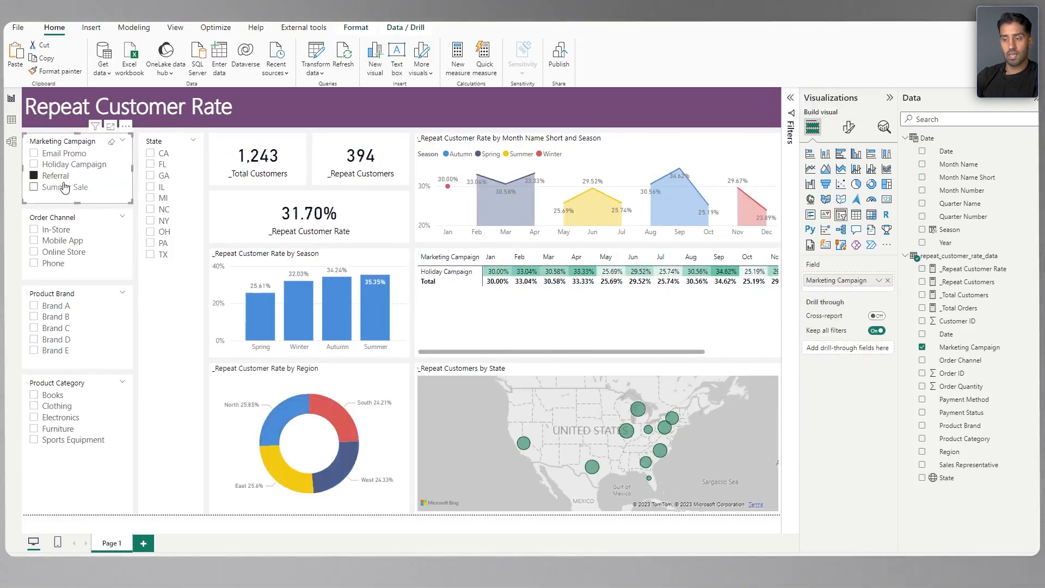
pyautogui.click(64, 187)
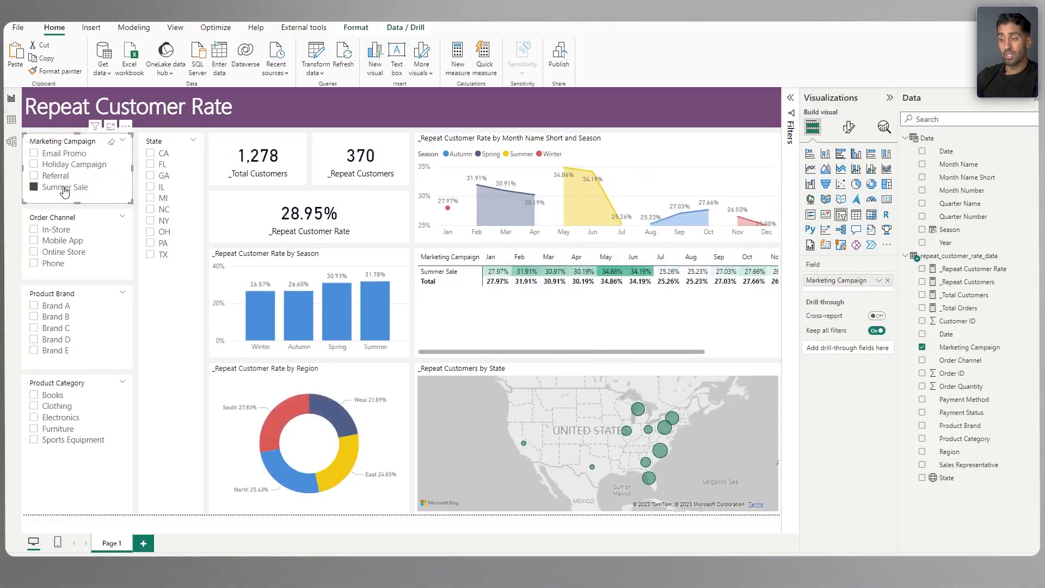
pyautogui.click(64, 187)
# Step: Check the campaign correlation story on the PowerPoint slide against the Marketing Campaign matrix in Power BI
pyautogui.hotkey('alt', 'Tab')
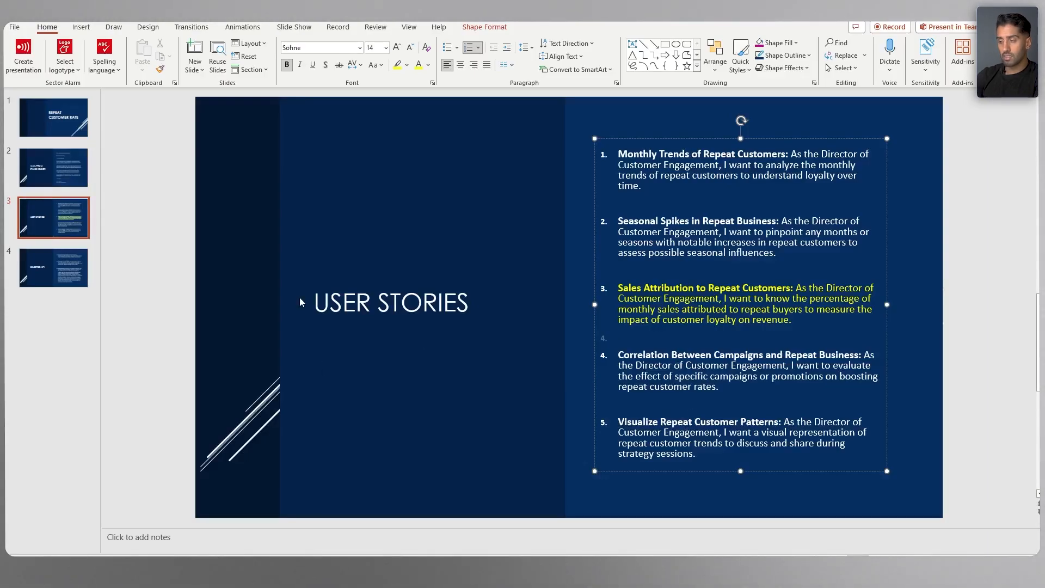
pyautogui.hotkey('alt', 'Tab')
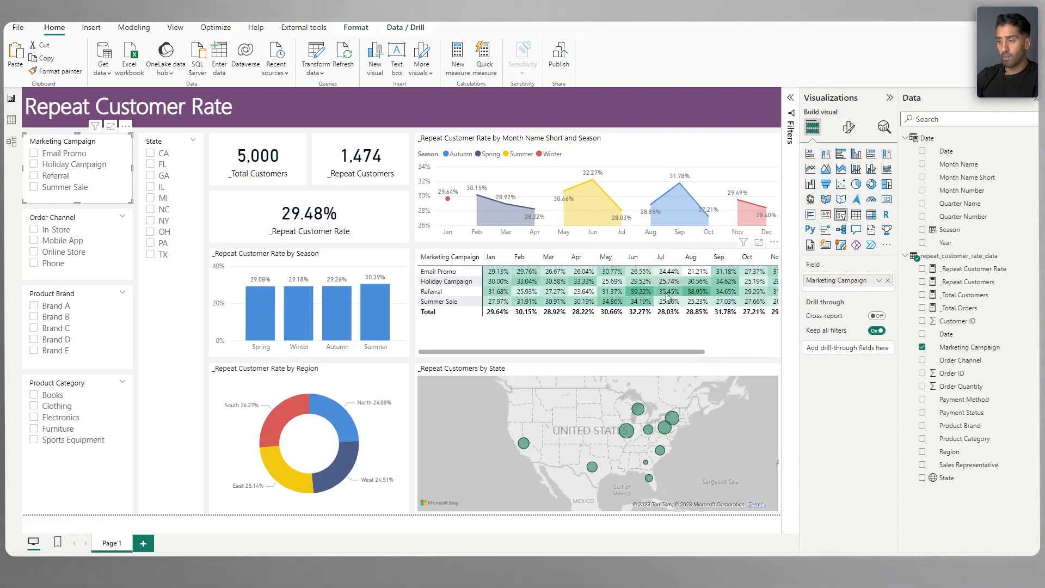
pyautogui.moveTo(673, 353); pyautogui.dragTo(582, 352)
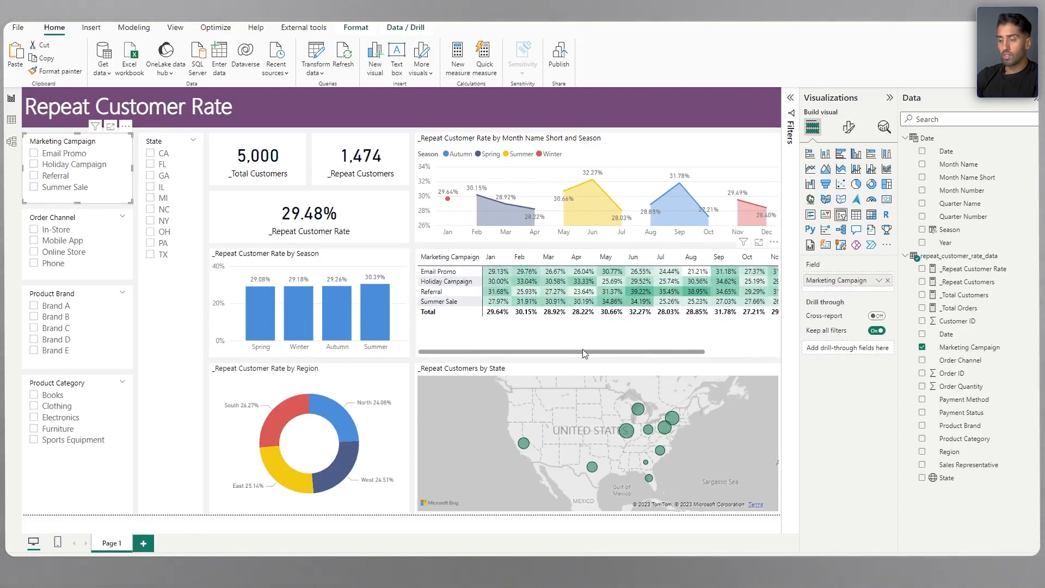
pyautogui.click(582, 351)
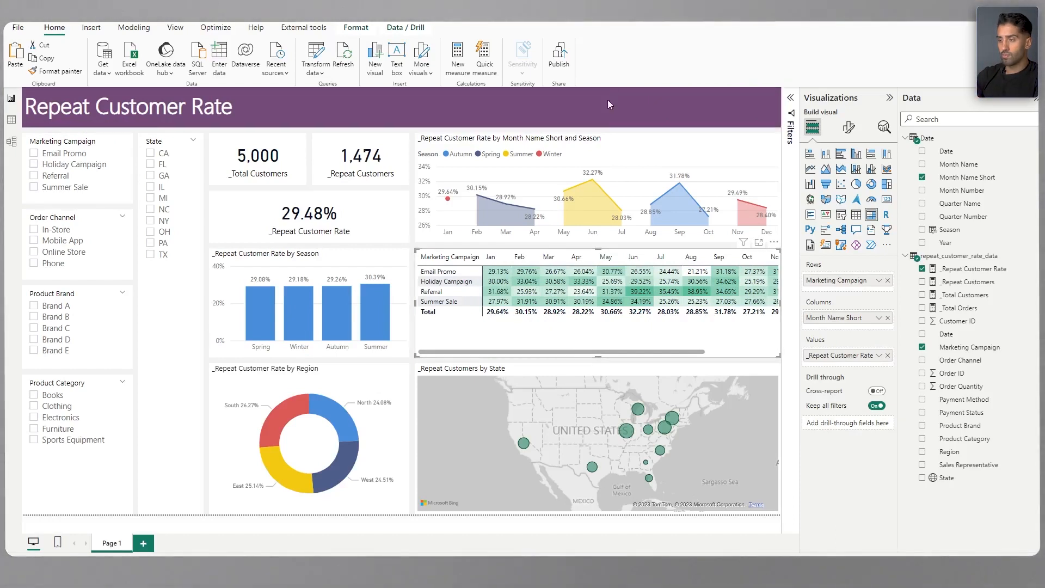
# Step: Replace the monthly rate chart's Season legend with Marketing Campaign, convert it to a line chart and recheck the user stories
pyautogui.click(610, 143)
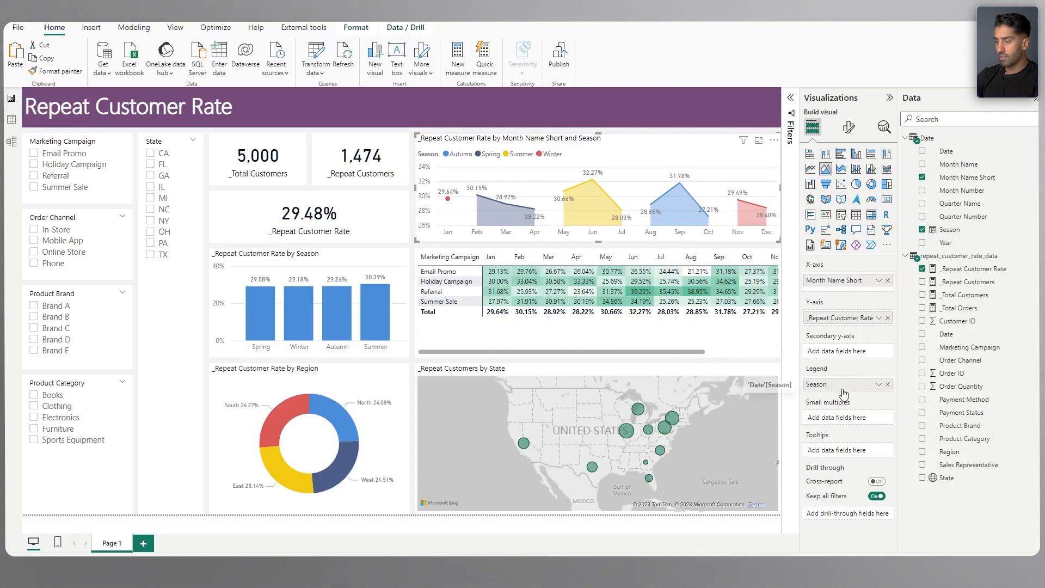
pyautogui.moveTo(953, 346); pyautogui.dragTo(857, 383)
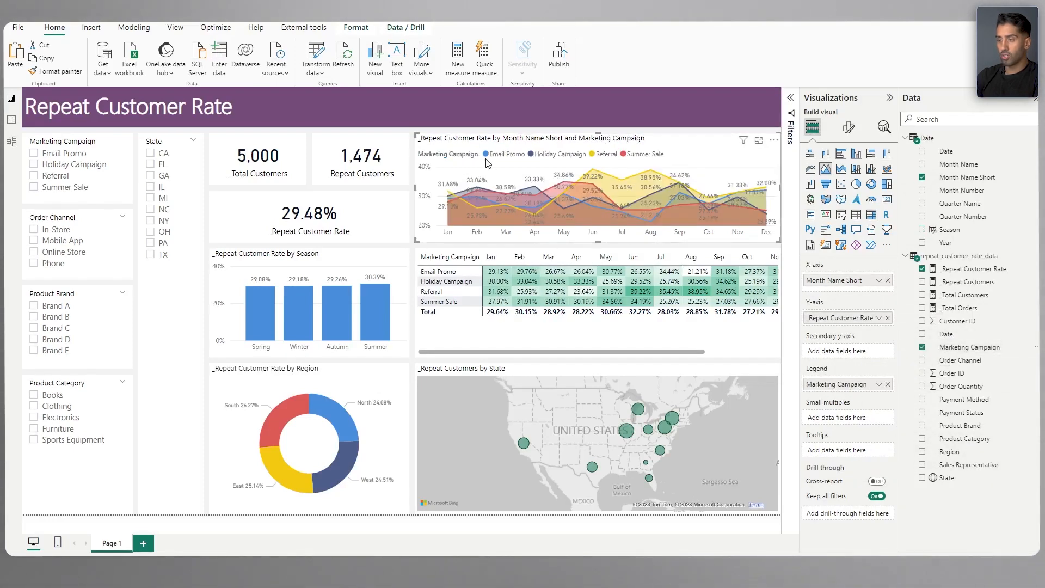
pyautogui.click(810, 169)
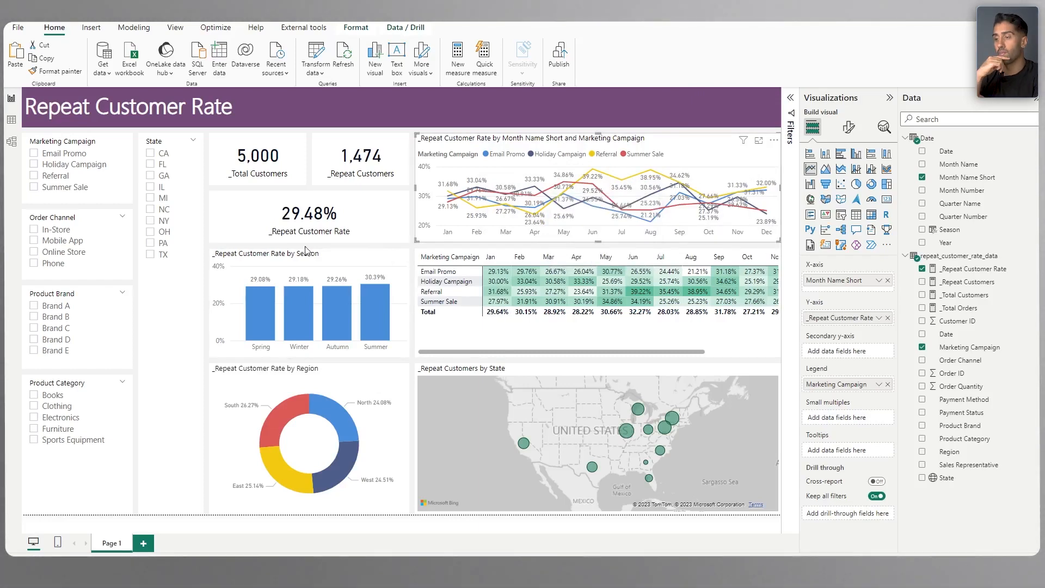
pyautogui.hotkey('alt', 'Tab')
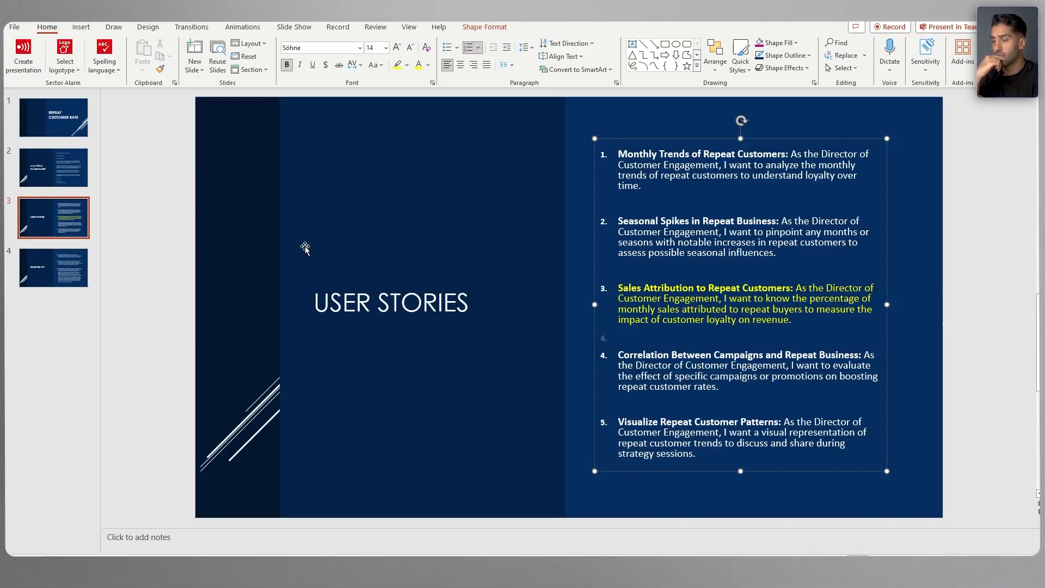
pyautogui.hotkey('alt', 'Tab')
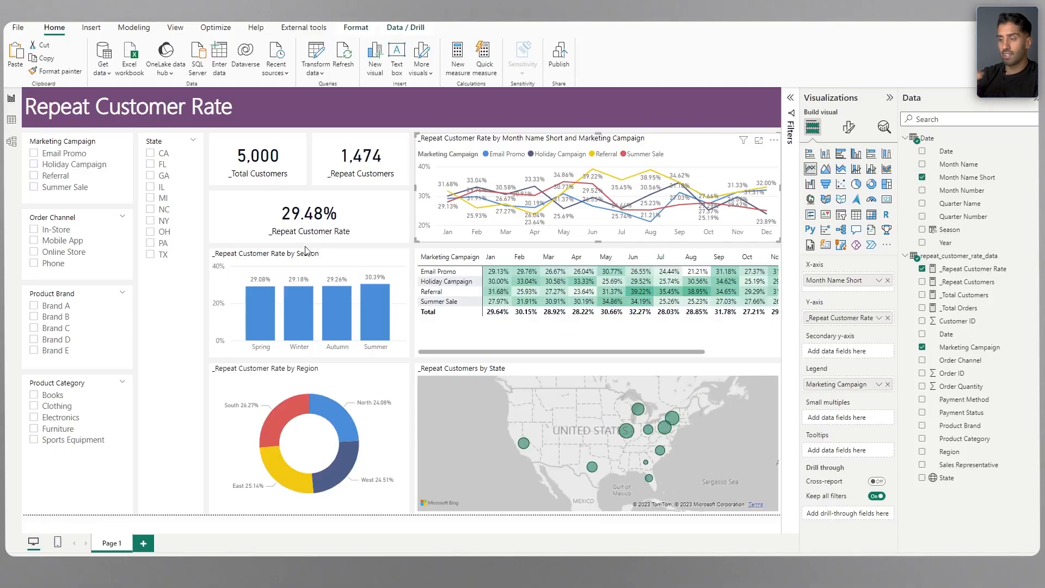